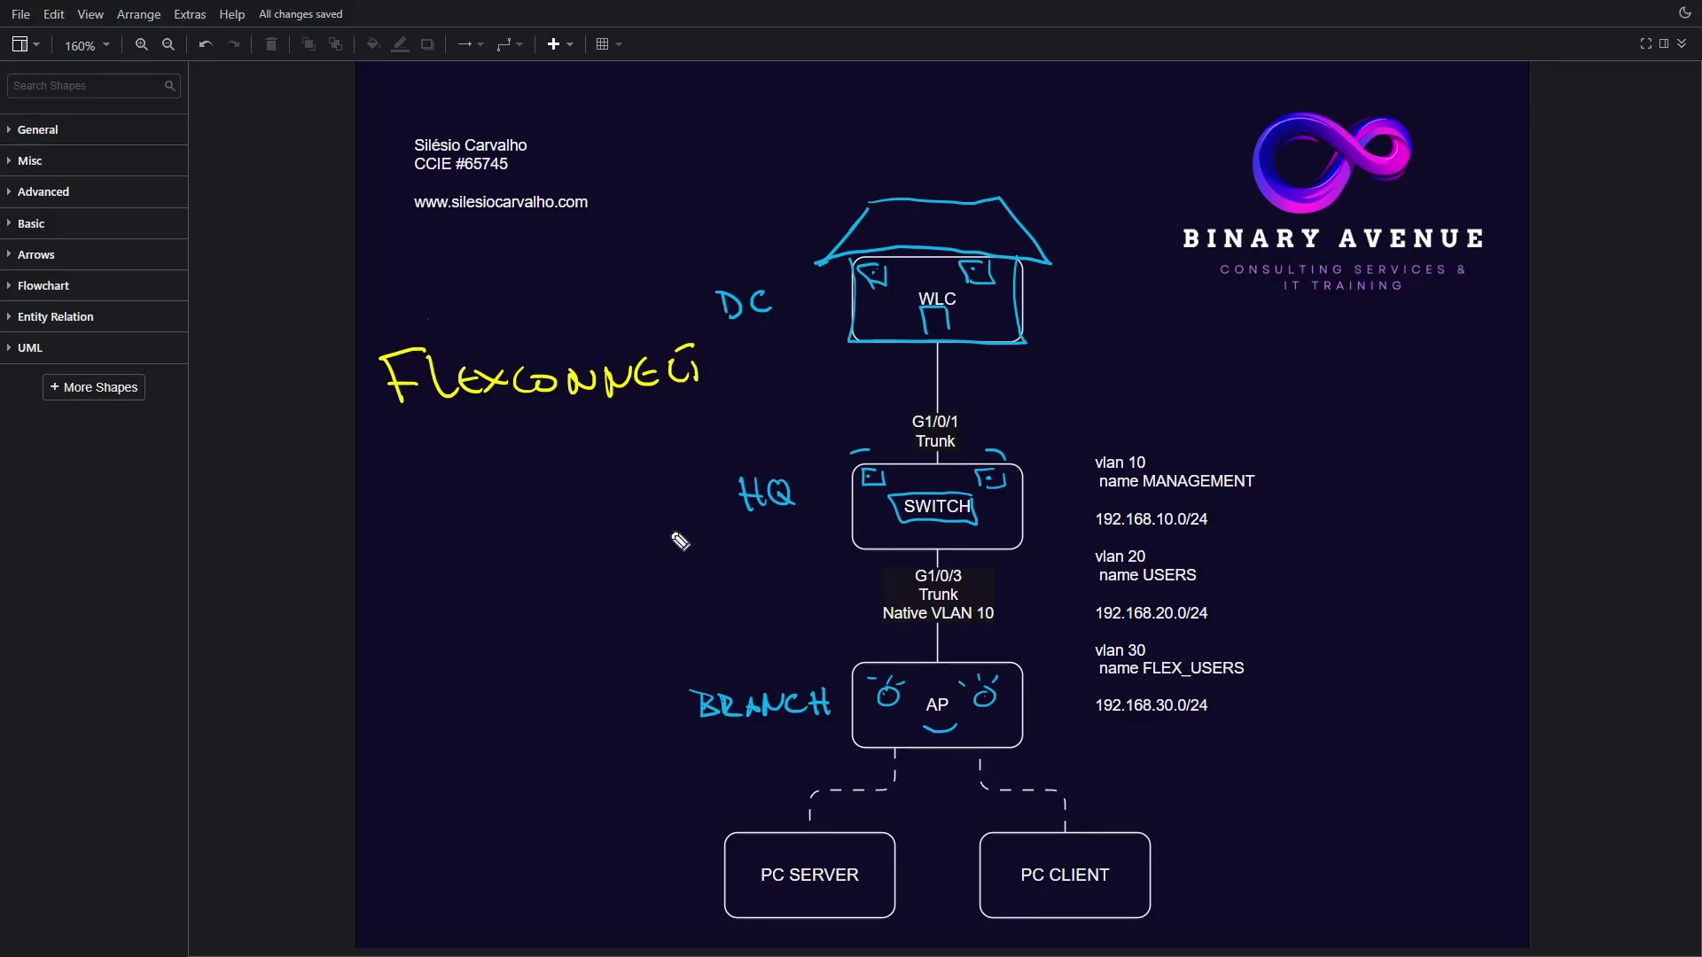
- Handwrite CAPWAP under the FlexConnect note and draw a yellow box around 'vlan 20 name USERS'
{"action": "mouse_move", "coordinate": [415, 502]}
{"action": "left_mouse_down"}
{"action": "mouse_move", "coordinate": [399, 537]}
{"action": "mouse_move", "coordinate": [477, 507]}
{"action": "mouse_move", "coordinate": [577, 513]}
{"action": "mouse_move", "coordinate": [597, 493]}
{"action": "left_mouse_up"}
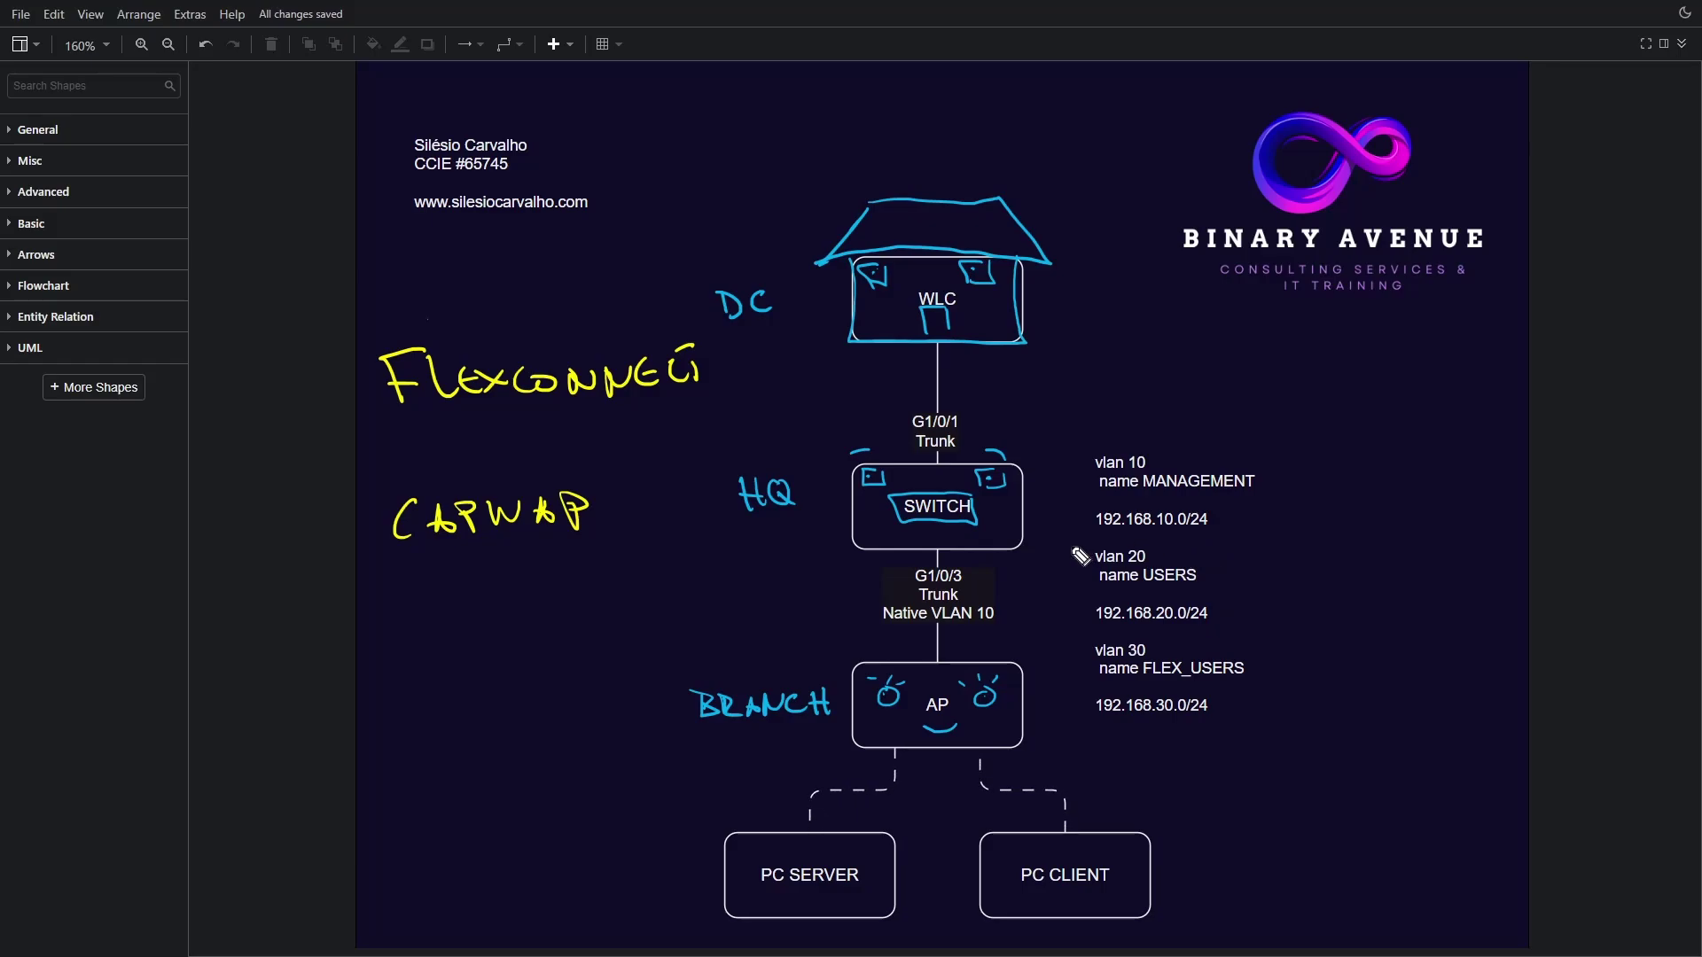
{"action": "mouse_move", "coordinate": [1085, 556]}
{"action": "left_mouse_down"}
{"action": "mouse_move", "coordinate": [1076, 540]}
{"action": "mouse_move", "coordinate": [1223, 545]}
{"action": "mouse_move", "coordinate": [1184, 591]}
{"action": "mouse_move", "coordinate": [1075, 589]}
{"action": "left_mouse_up"}
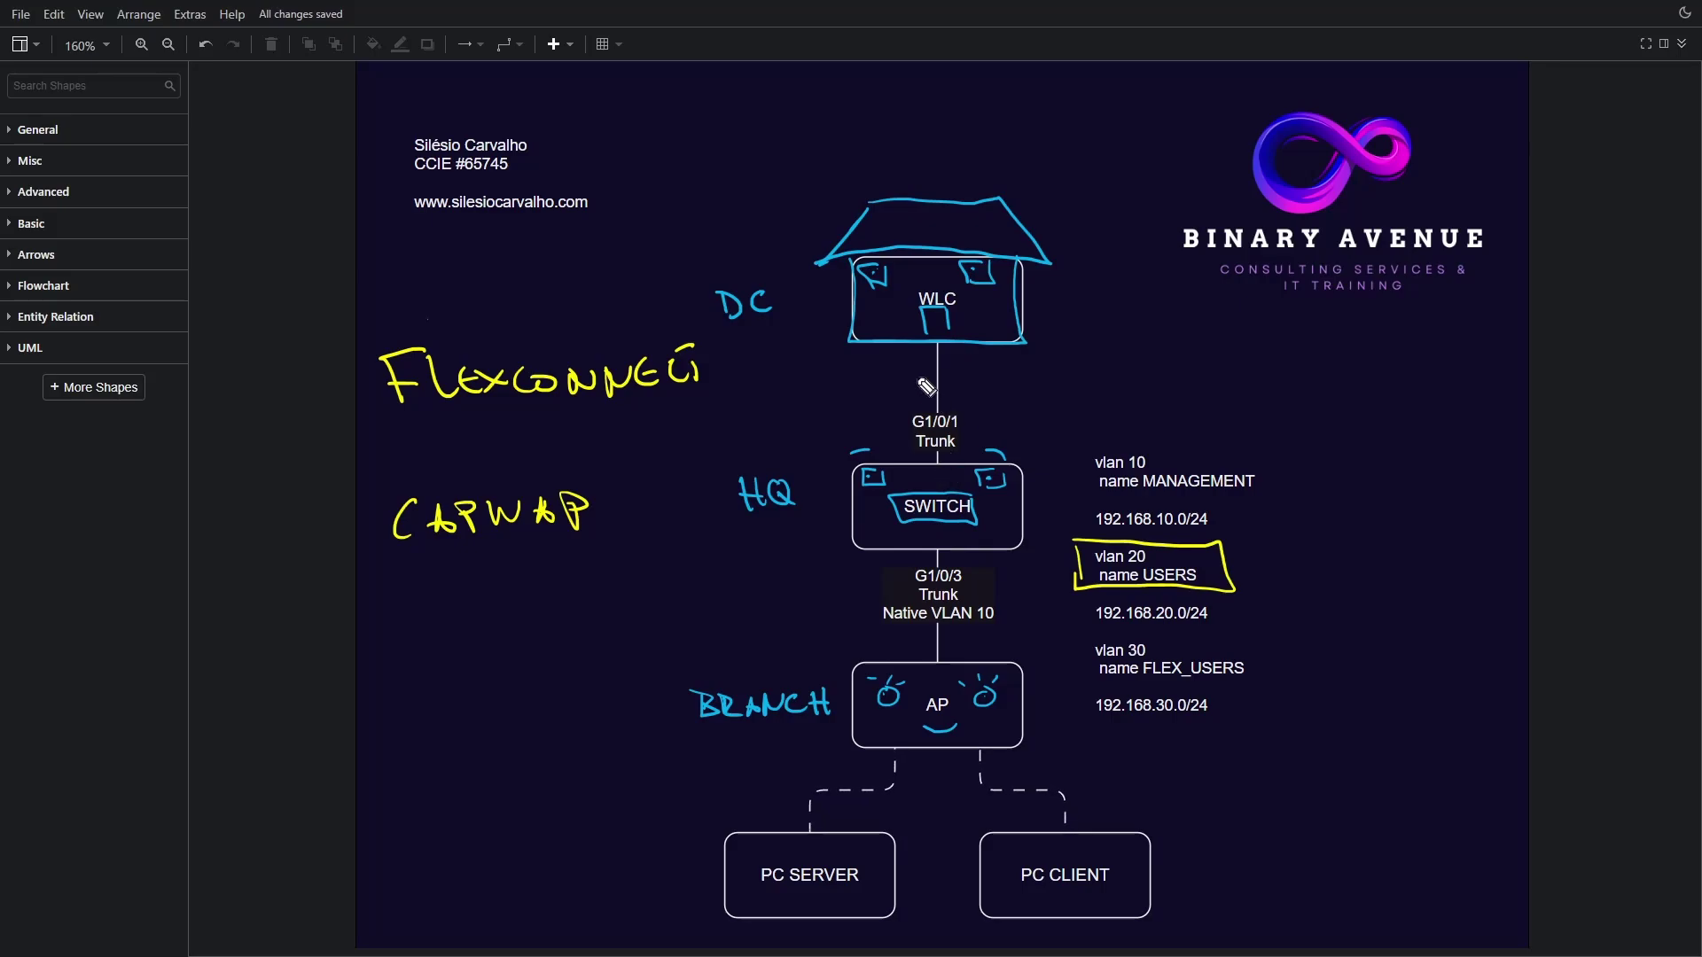
- Draw an X on the WLC–switch link, erase it, then bracket 'vlan 30 name FLEX_USERS' in yellow
{"action": "left_click_drag", "start_coordinate": [906, 361], "coordinate": [953, 397]}
{"action": "left_click_drag", "start_coordinate": [953, 365], "coordinate": [919, 398]}
{"action": "mouse_move", "coordinate": [959, 393]}
{"action": "left_mouse_down"}
{"action": "mouse_move", "coordinate": [929, 401]}
{"action": "mouse_move", "coordinate": [961, 380]}
{"action": "left_mouse_up"}
{"action": "mouse_move", "coordinate": [1100, 692]}
{"action": "left_mouse_down"}
{"action": "mouse_move", "coordinate": [1126, 645]}
{"action": "mouse_move", "coordinate": [1258, 671]}
{"action": "mouse_move", "coordinate": [1201, 700]}
{"action": "mouse_move", "coordinate": [1084, 681]}
{"action": "left_mouse_up"}
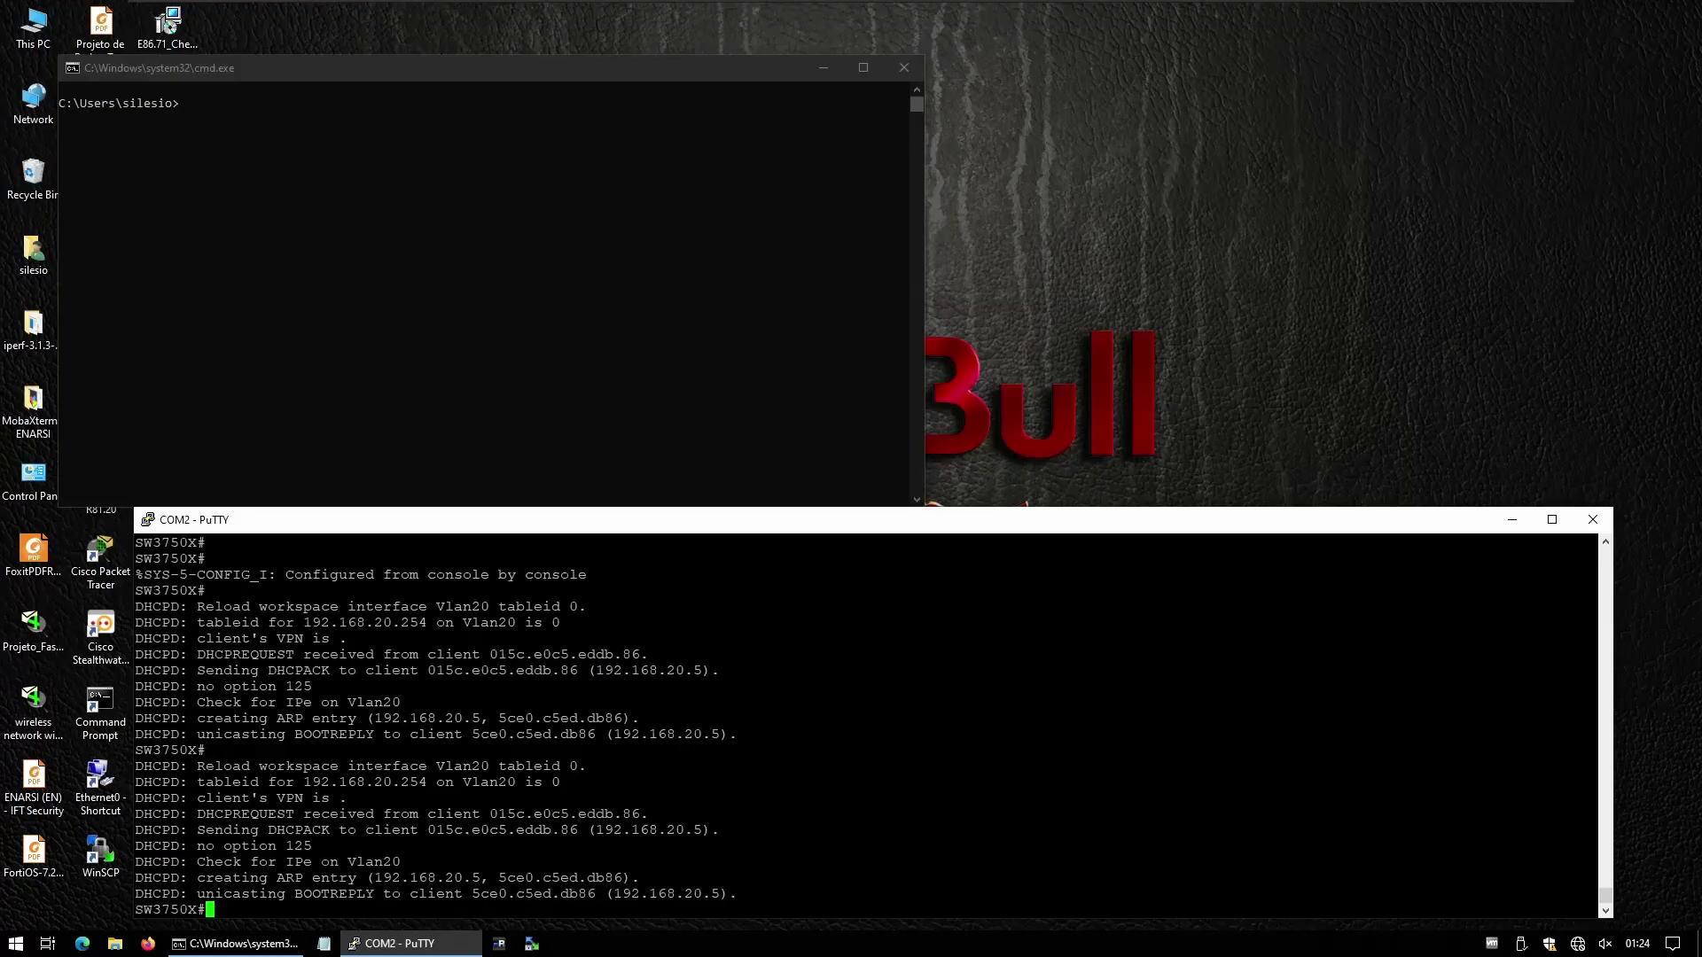
- Join the WLAN_USERS Wi-Fi network with its security key, declining to make the PC discoverable
{"action": "left_click", "coordinate": [1577, 944]}
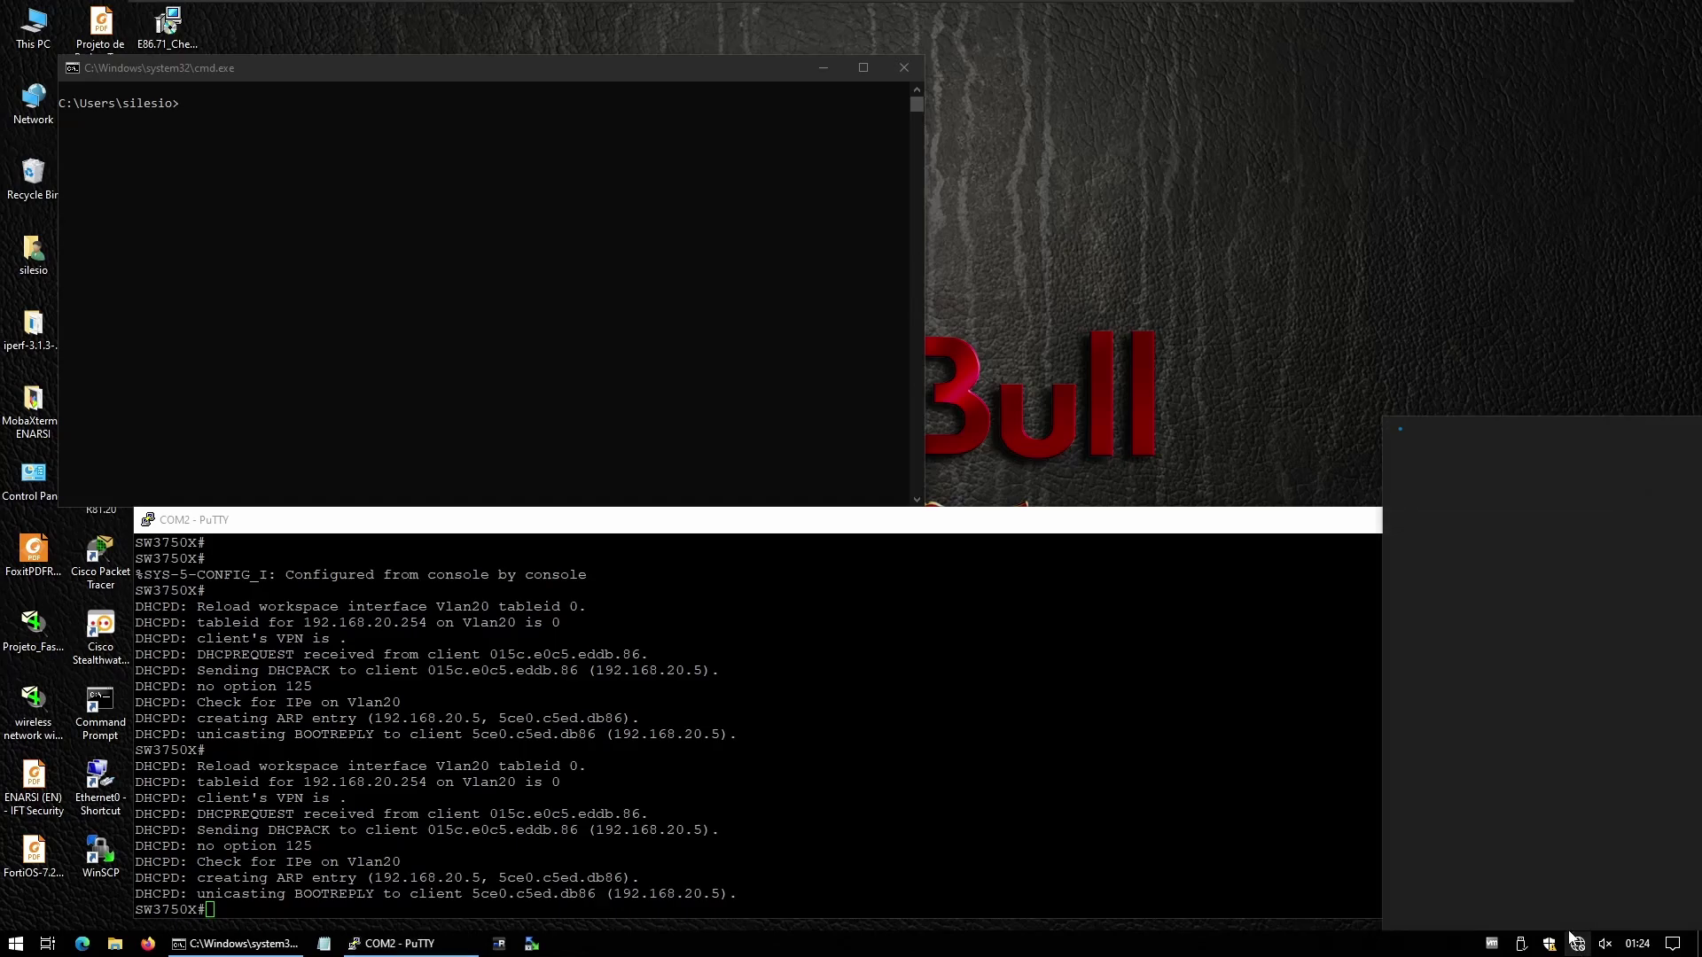
{"action": "left_click", "coordinate": [1541, 592]}
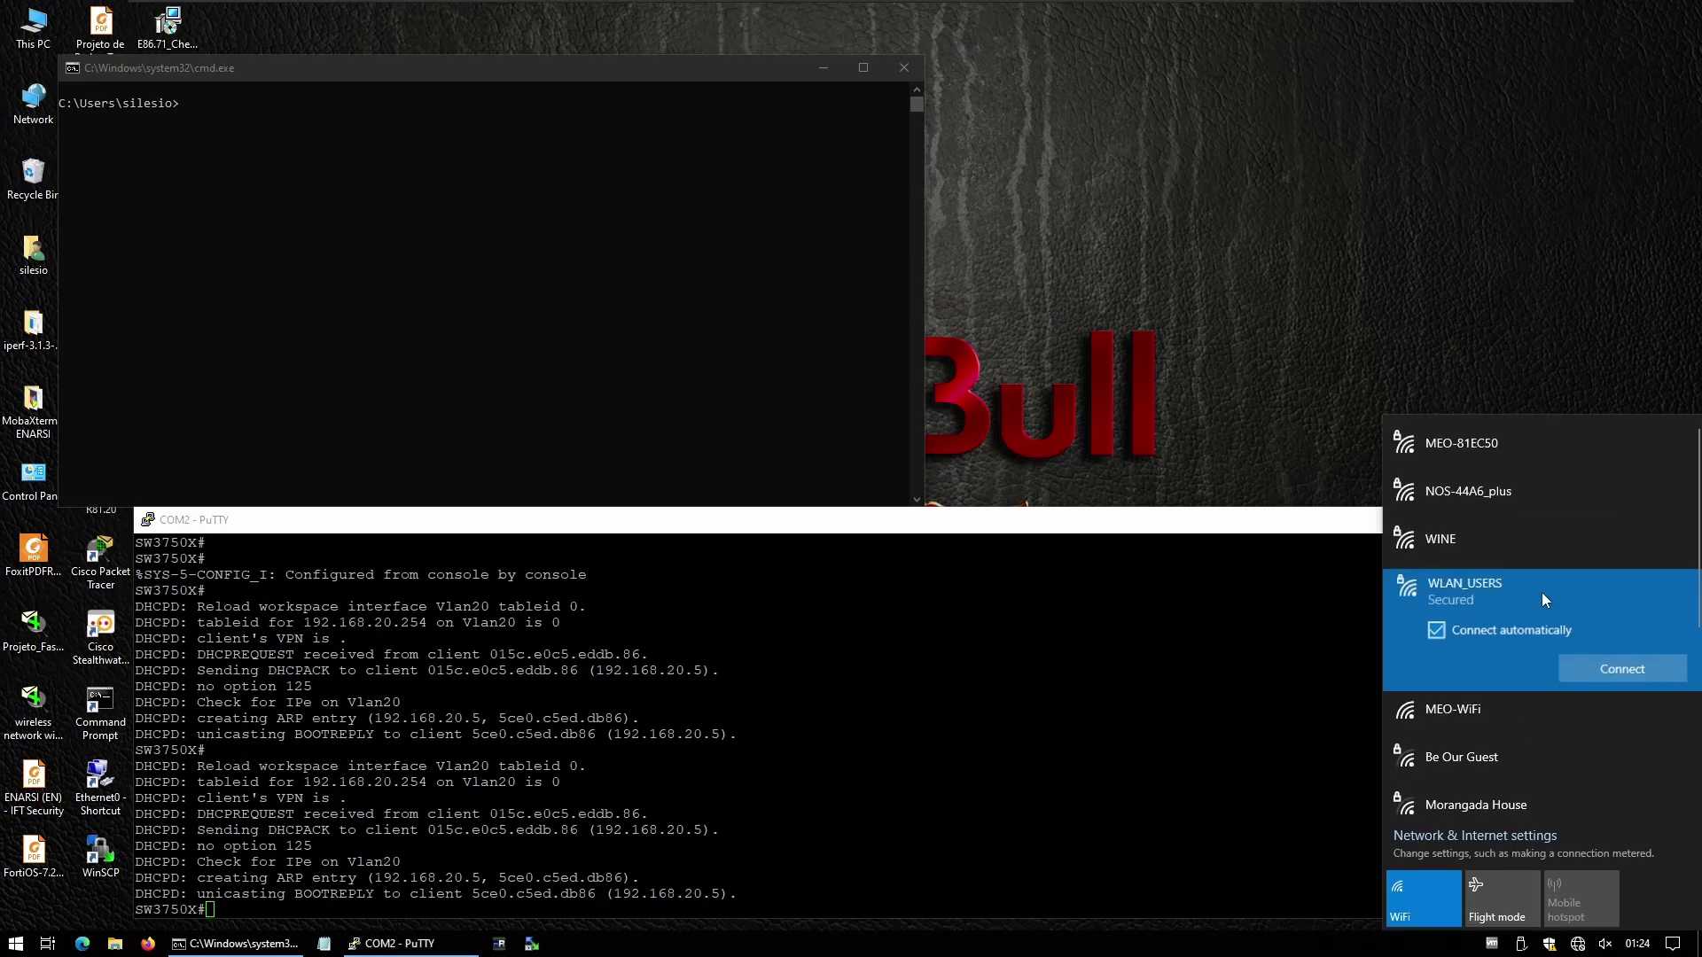
{"action": "left_click", "coordinate": [1603, 668]}
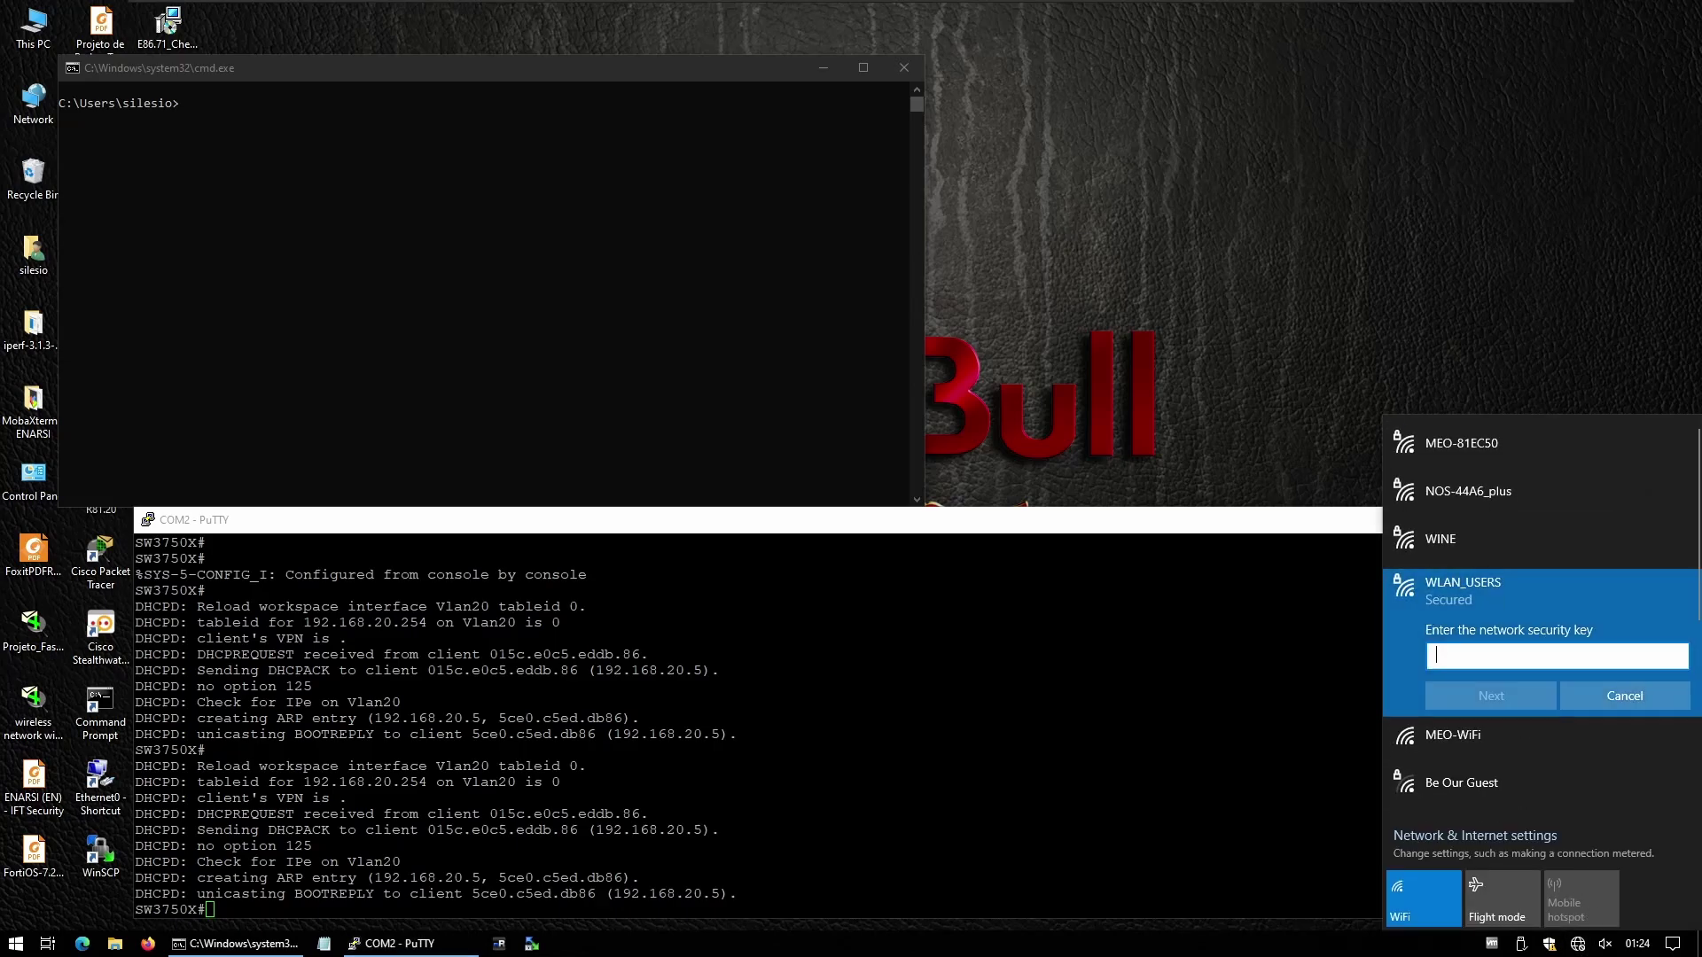
{"action": "type", "text": "•••••••••"}
{"action": "key", "text": "Return"}
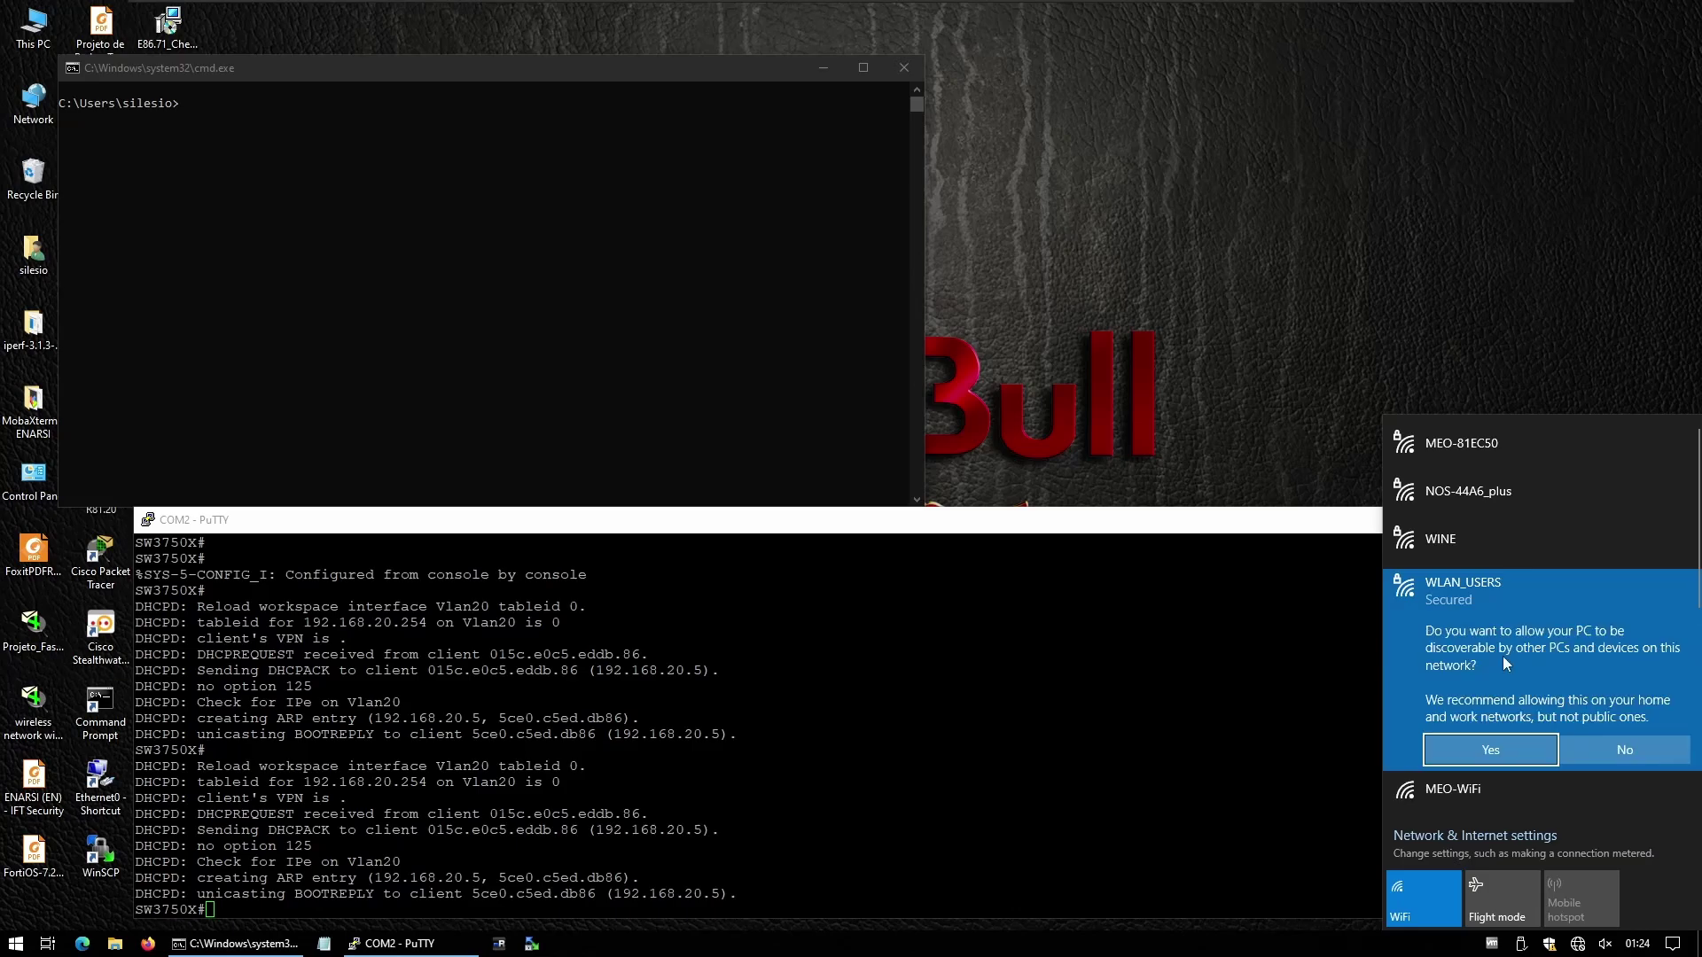
{"action": "left_click", "coordinate": [1583, 745]}
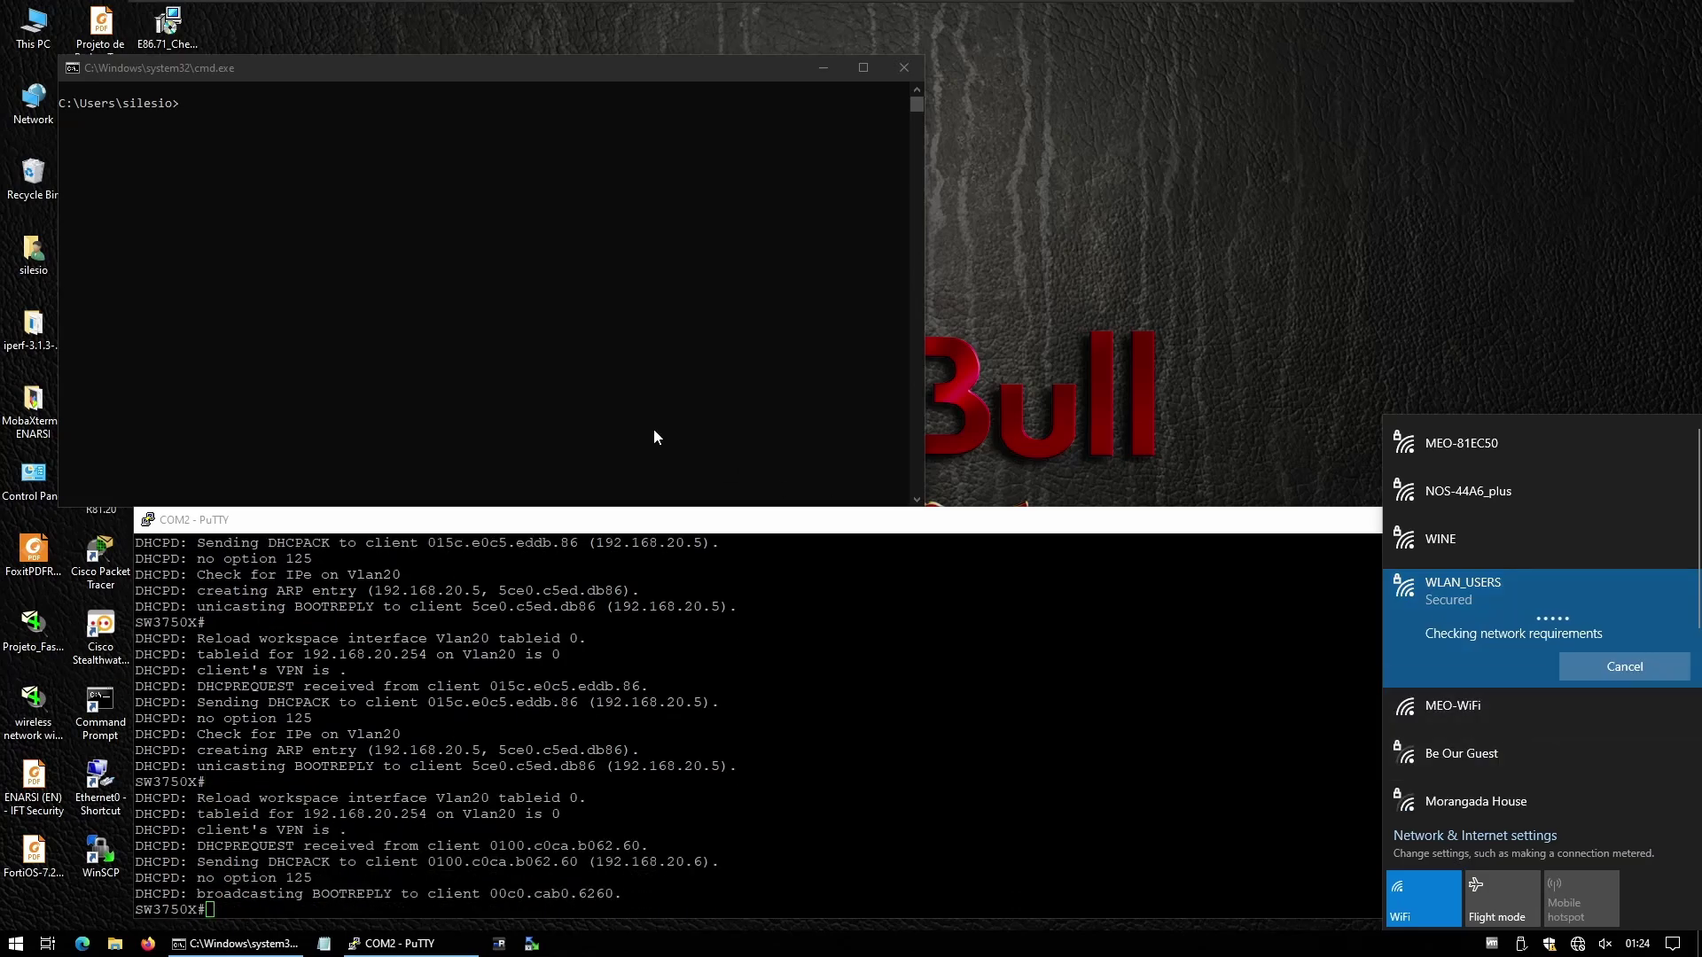
- Highlight the leased addresses 192.168.20.5 and 192.168.20.6 in the switch's DHCPACK output
{"action": "left_click", "coordinate": [627, 410]}
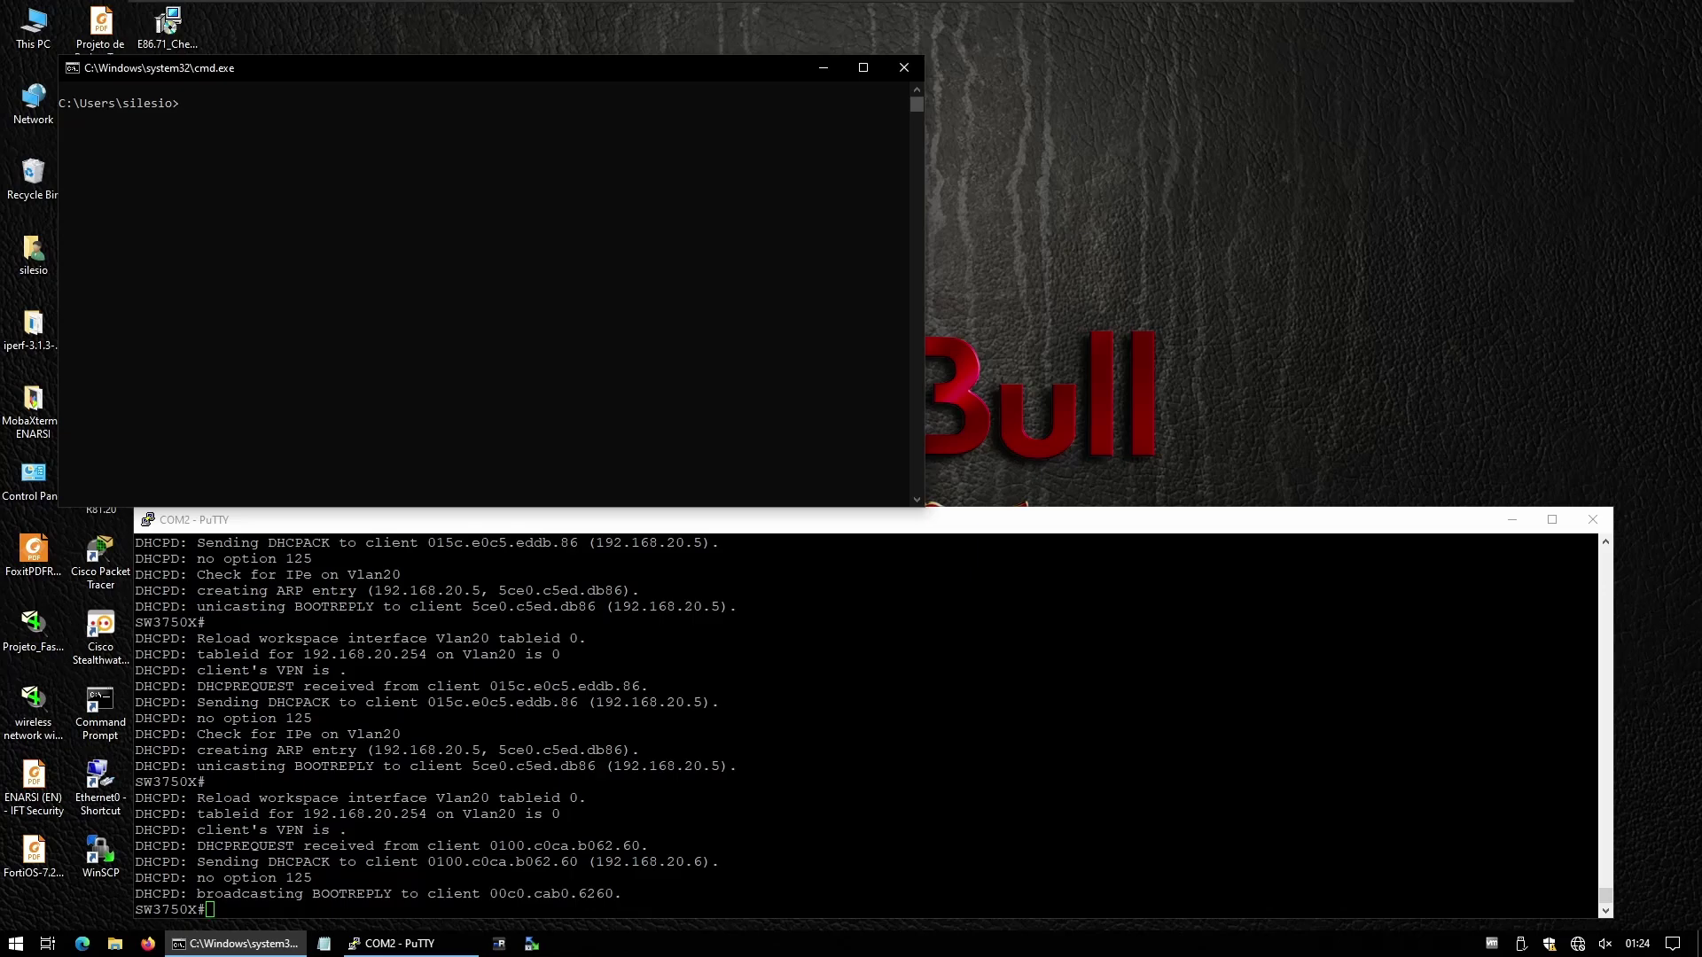
{"action": "left_click", "coordinate": [745, 701]}
{"action": "left_click_drag", "start_coordinate": [595, 702], "coordinate": [702, 702]}
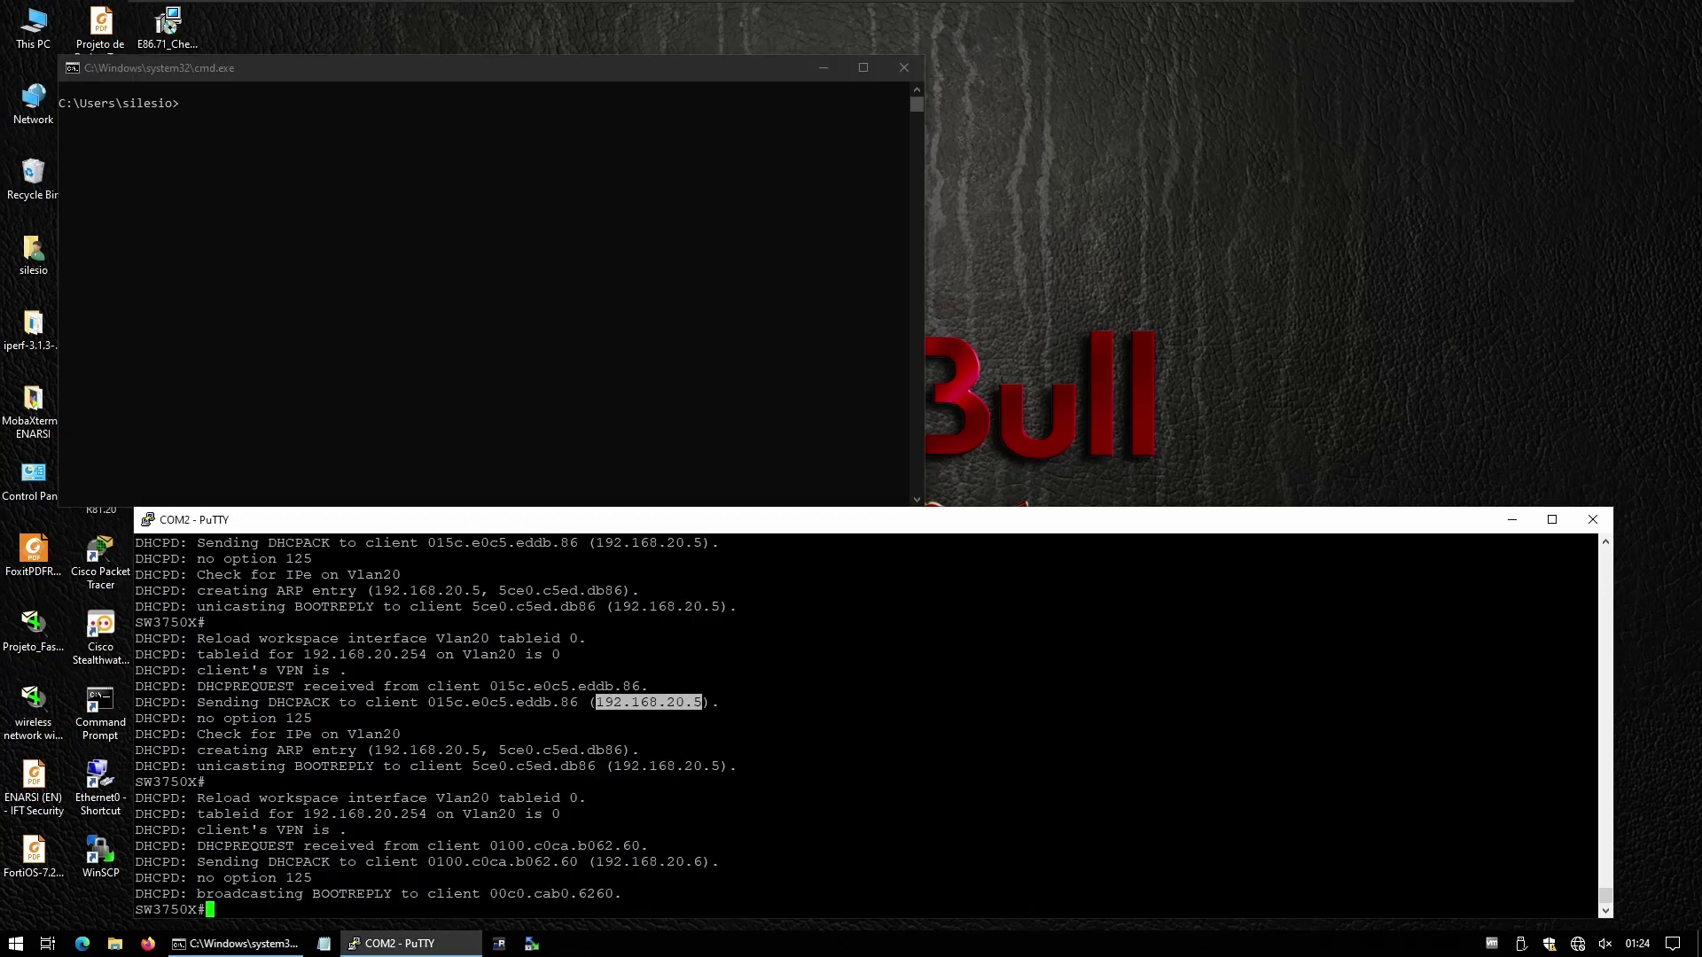
{"action": "left_click_drag", "start_coordinate": [596, 862], "coordinate": [676, 862]}
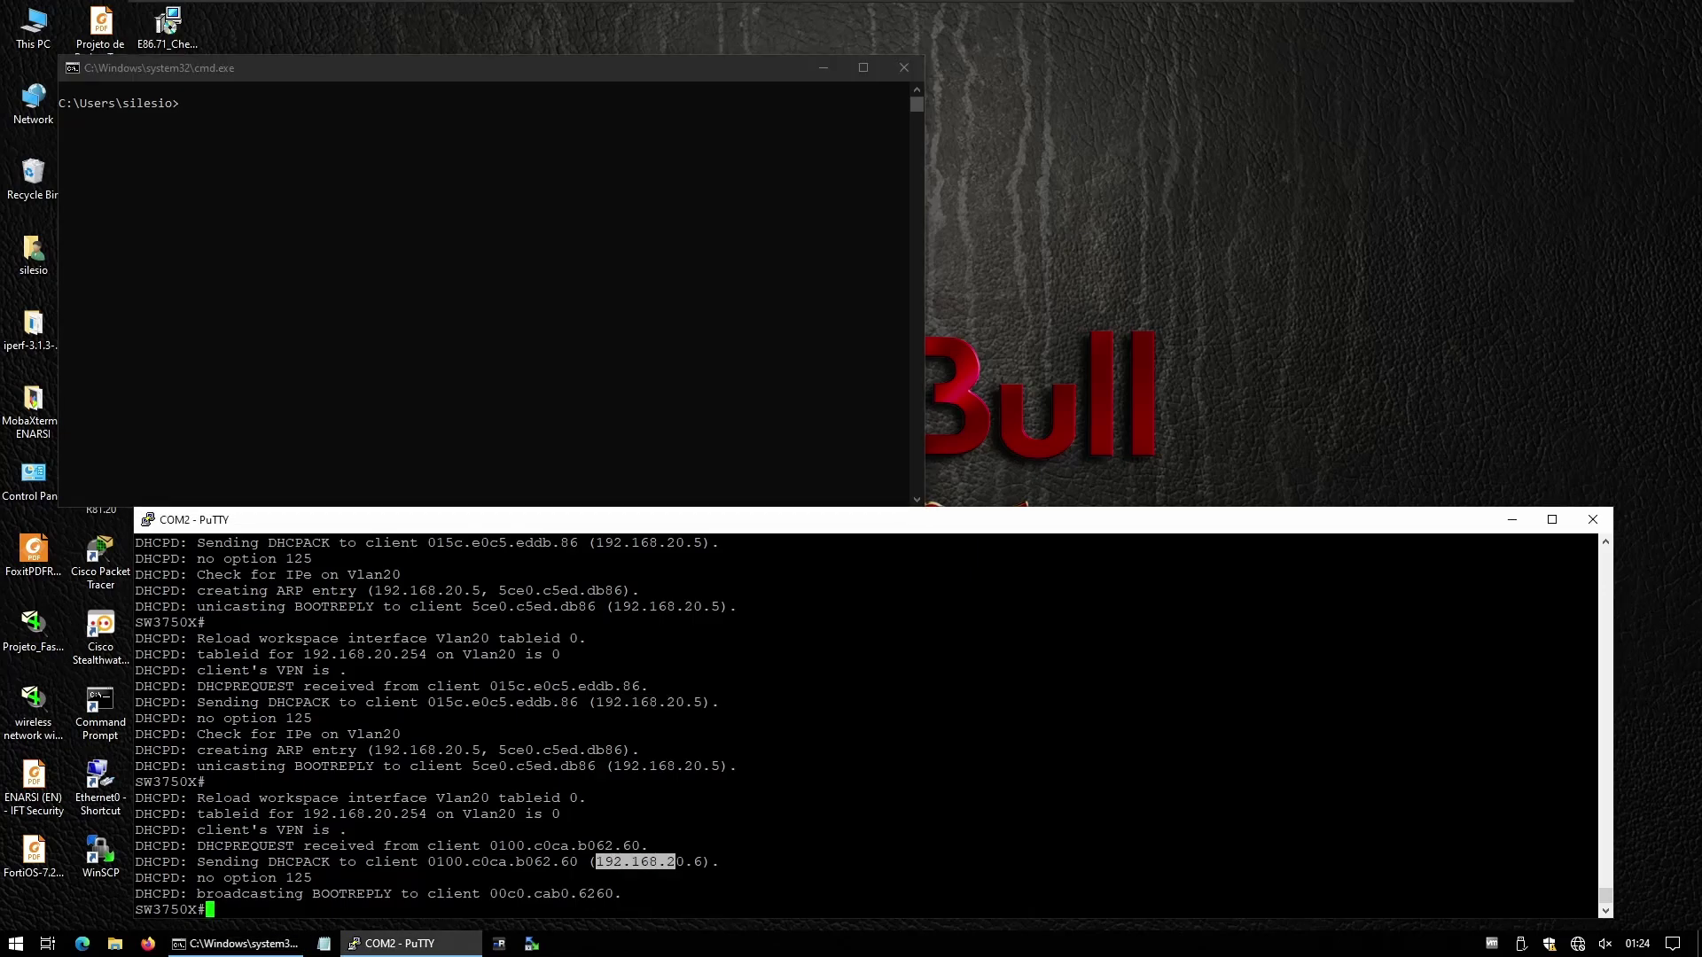
- Run ipconfig in Command Prompt to check the PC's Wi-Fi address
{"action": "left_click", "coordinate": [660, 405]}
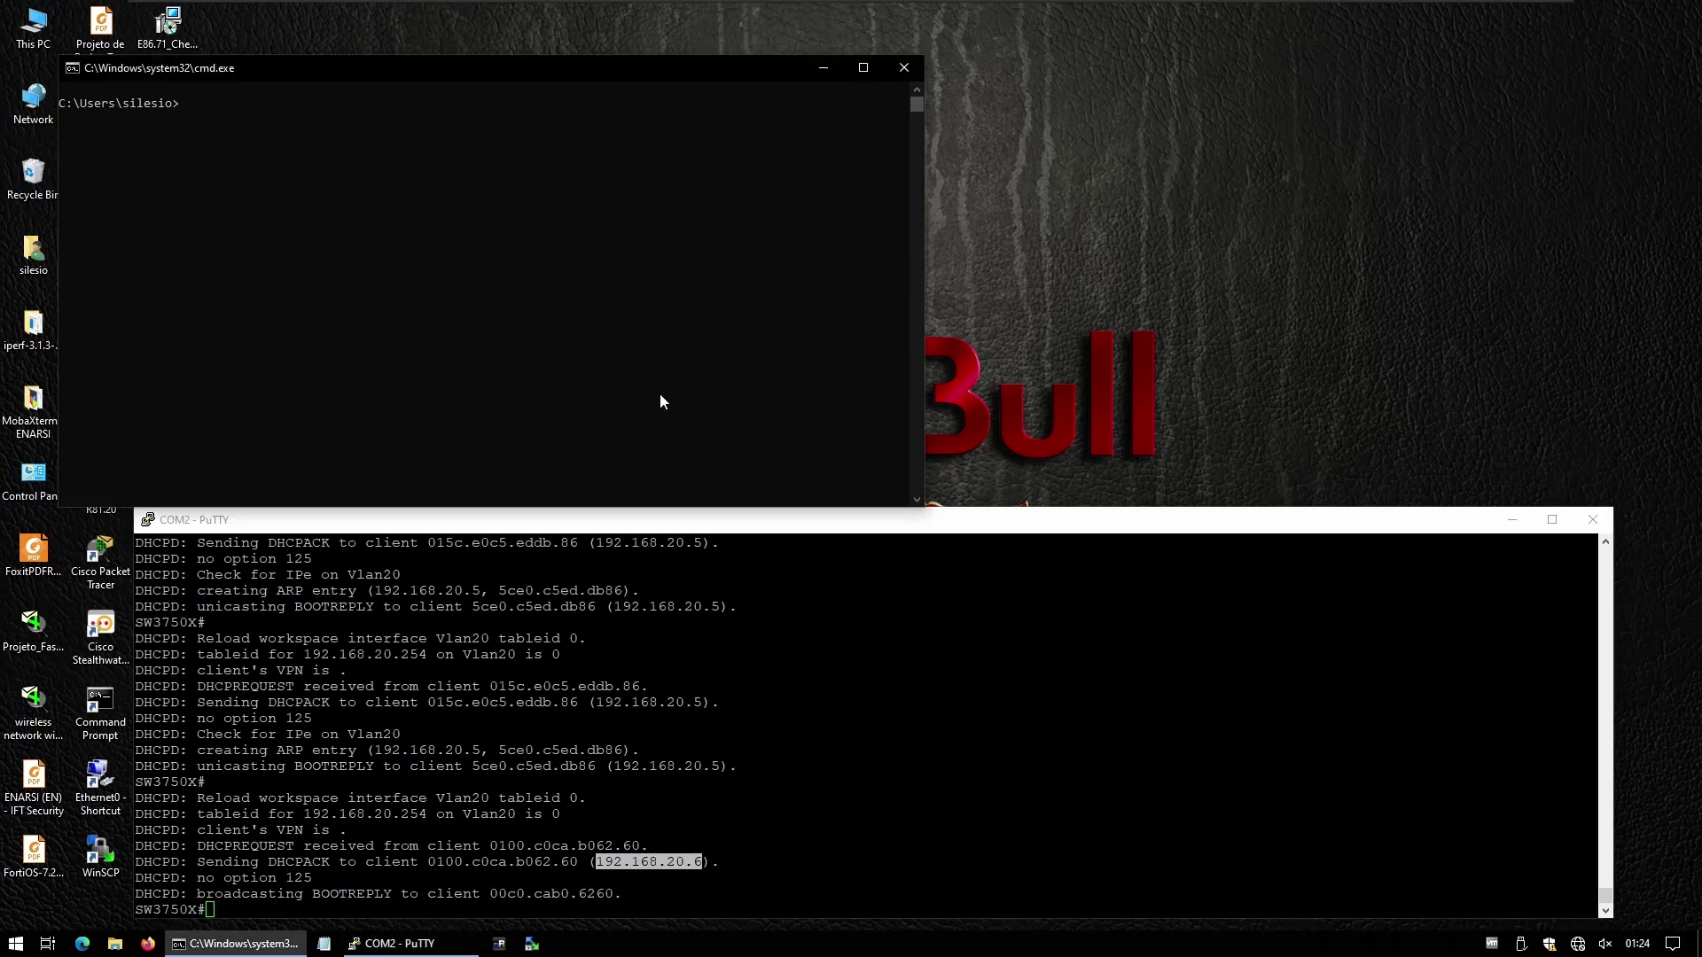
{"action": "type", "text": "ipconfig"}
{"action": "key", "text": "Return"}
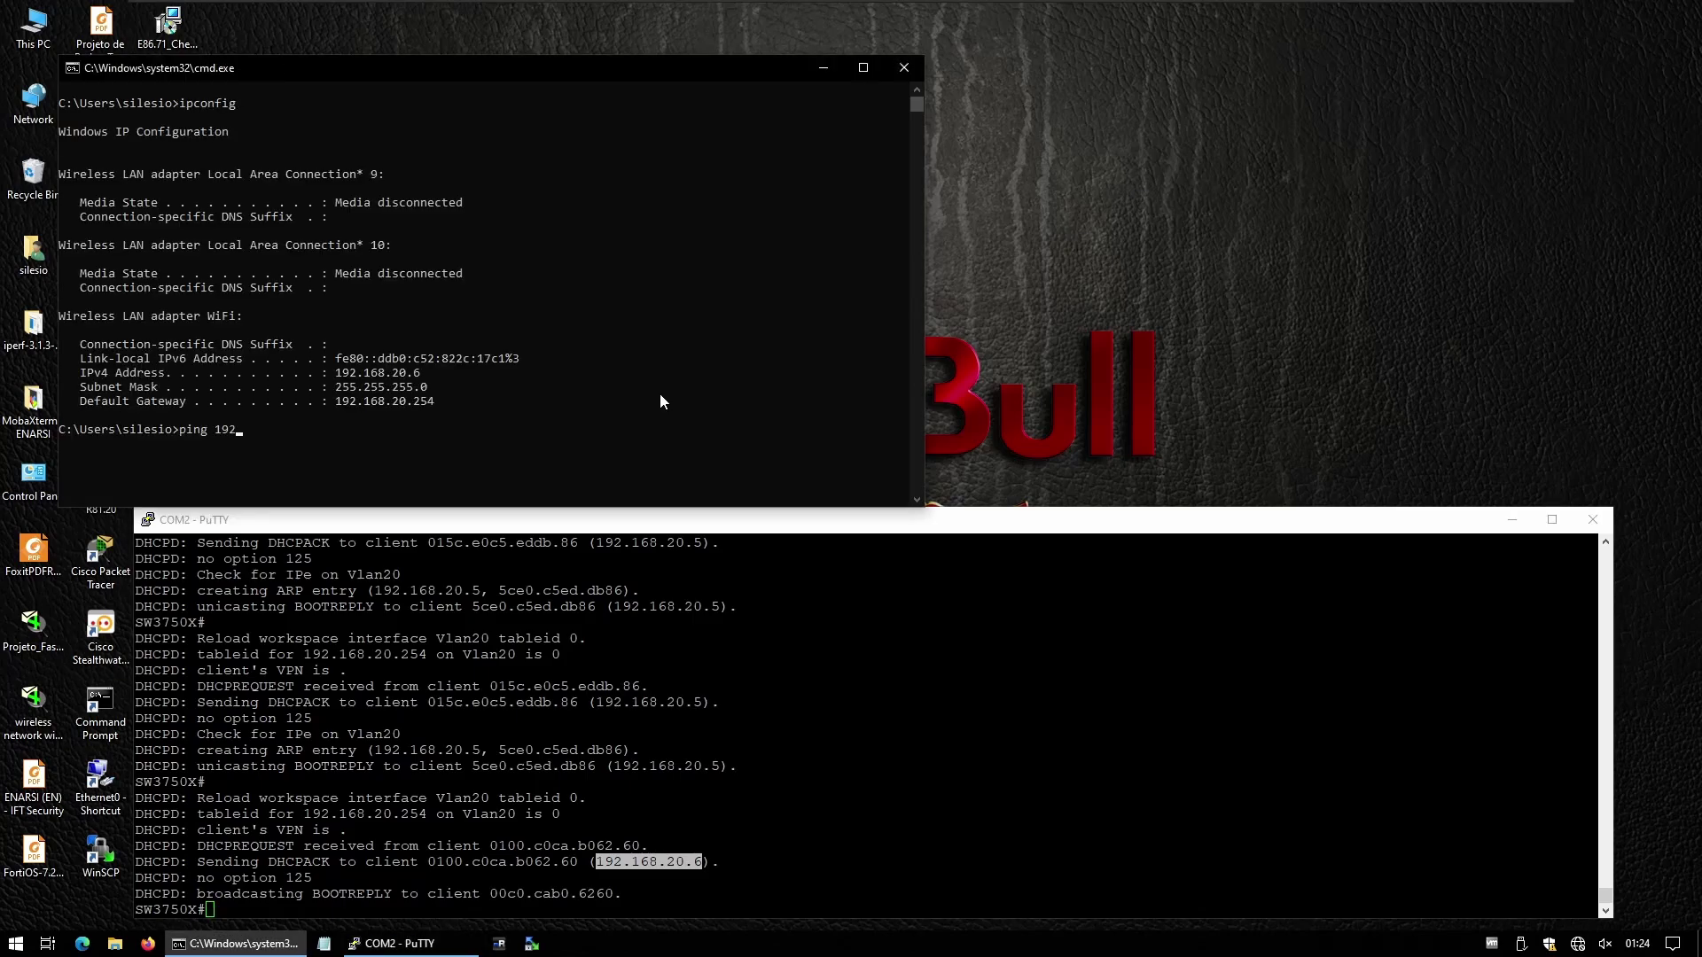
- Ping 192.168.20.5 once, stop it, then restart it as a continuous ping with -t
{"action": "type", "text": "ping 192.168.20.5"}
{"action": "key", "text": "Return"}
{"action": "key", "text": "ctrl+c"}
{"action": "key", "text": "Up"}
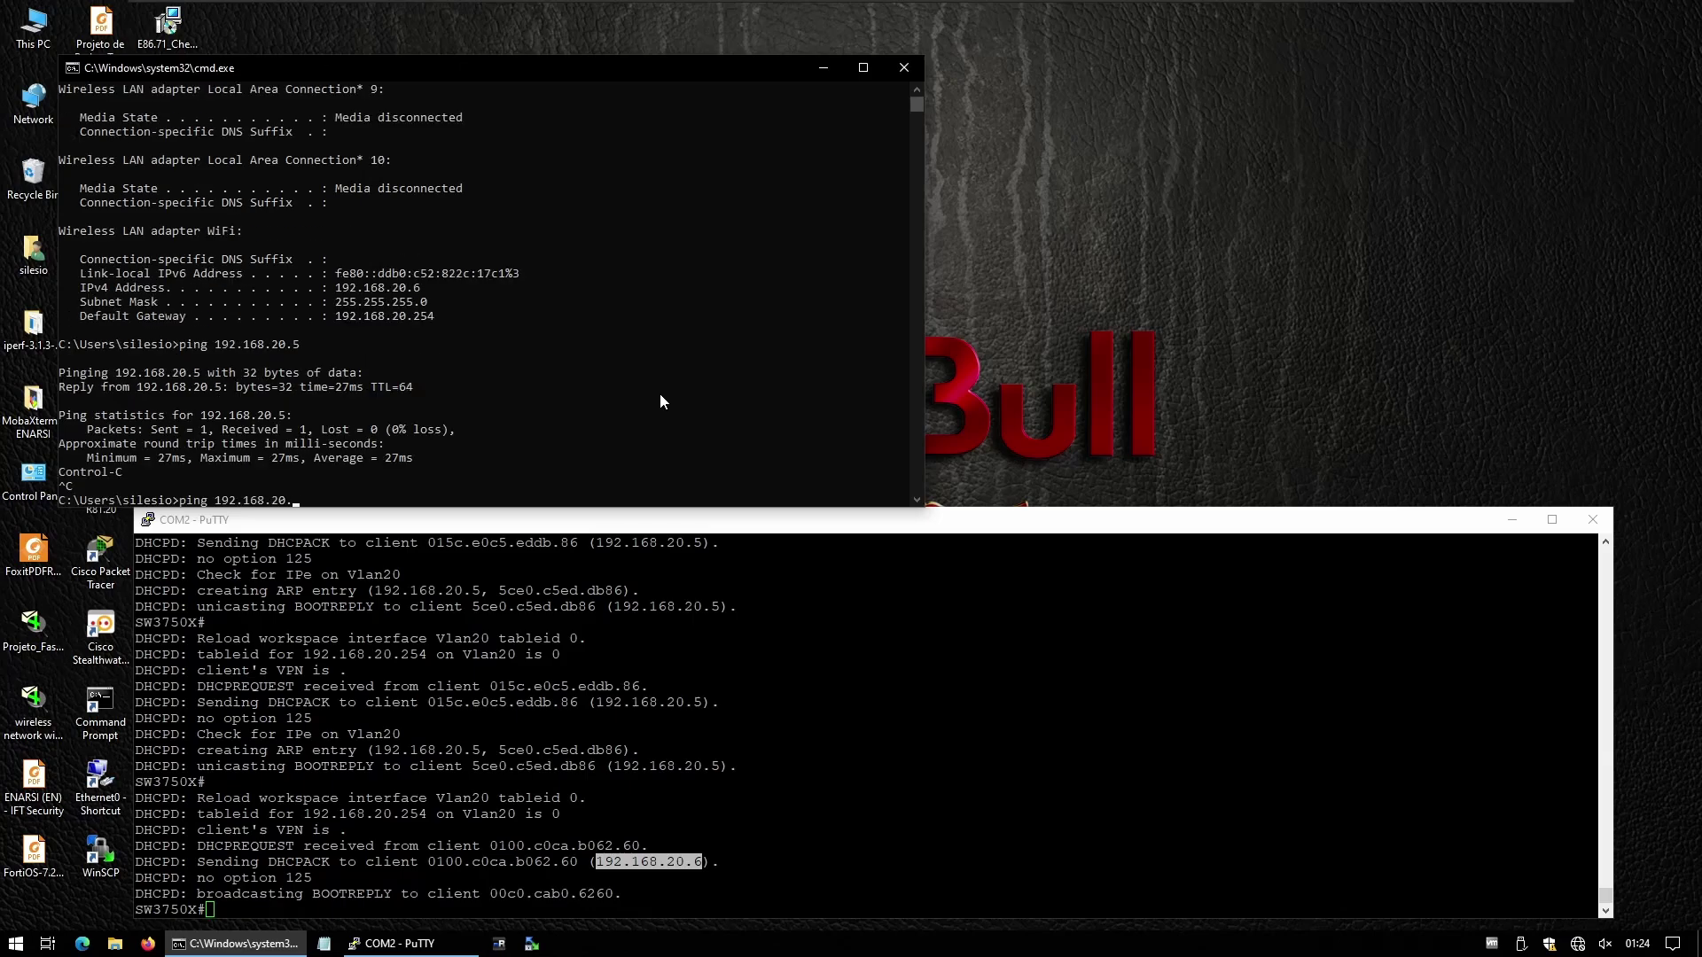
{"action": "type", "text": "-t"}
{"action": "key", "text": "Return"}
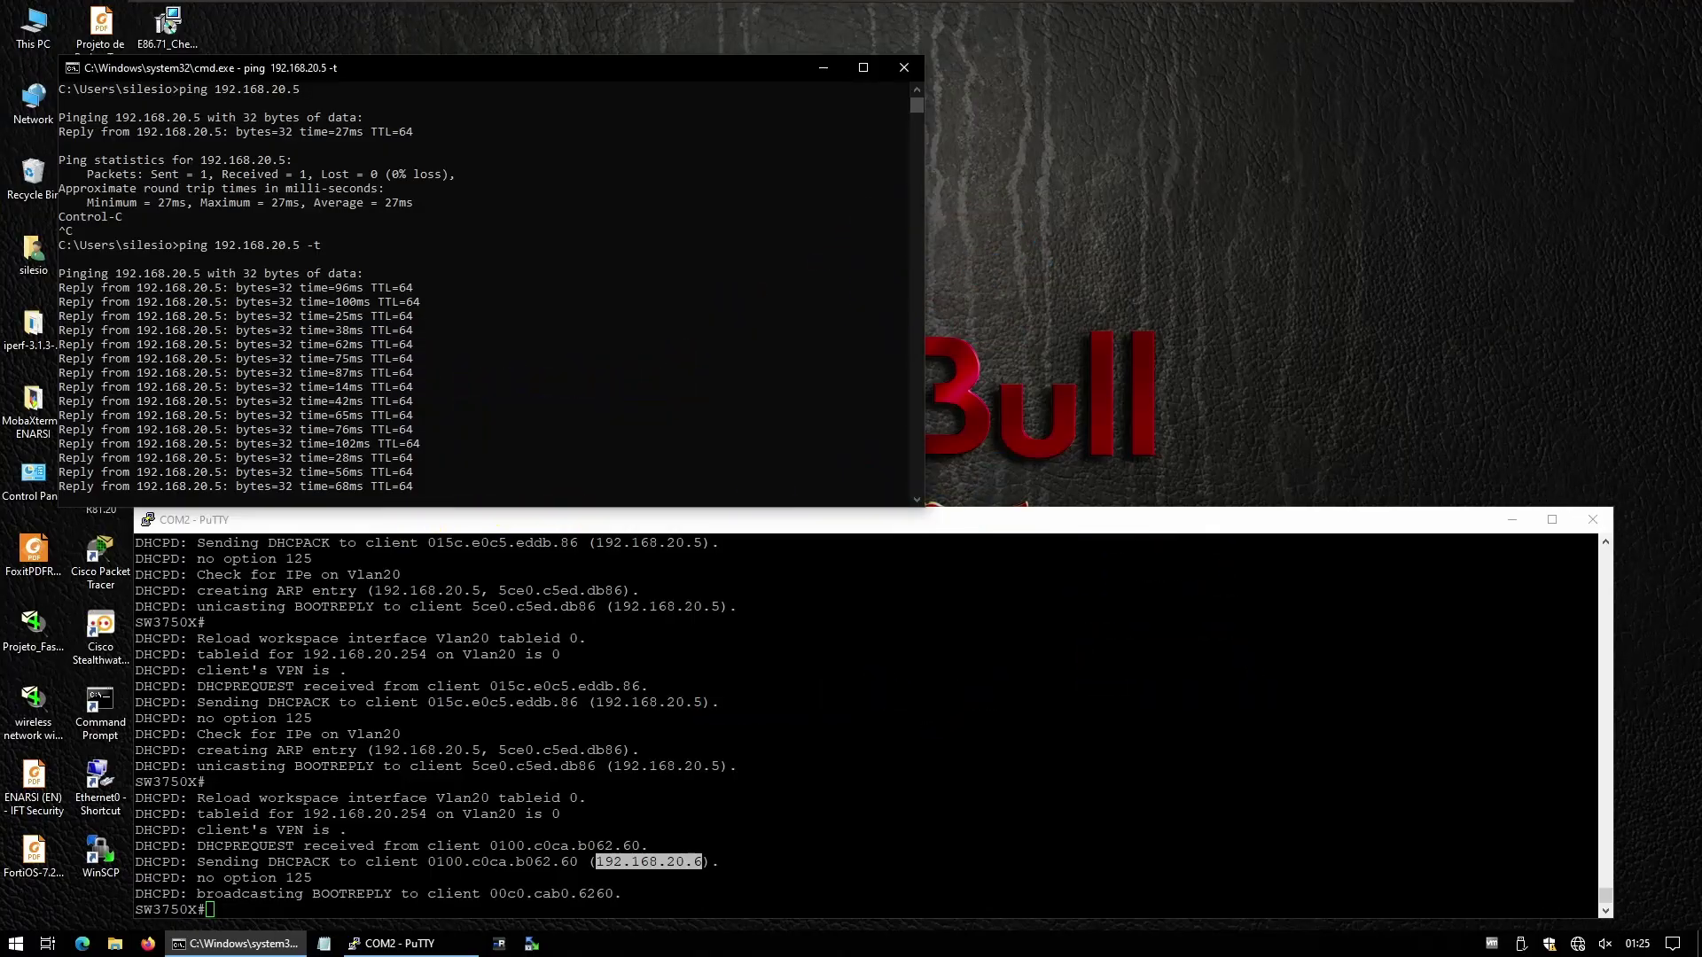
- On the switch, enter conf t and shut interface g1/0/1
{"action": "key", "text": "alt+Tab"}
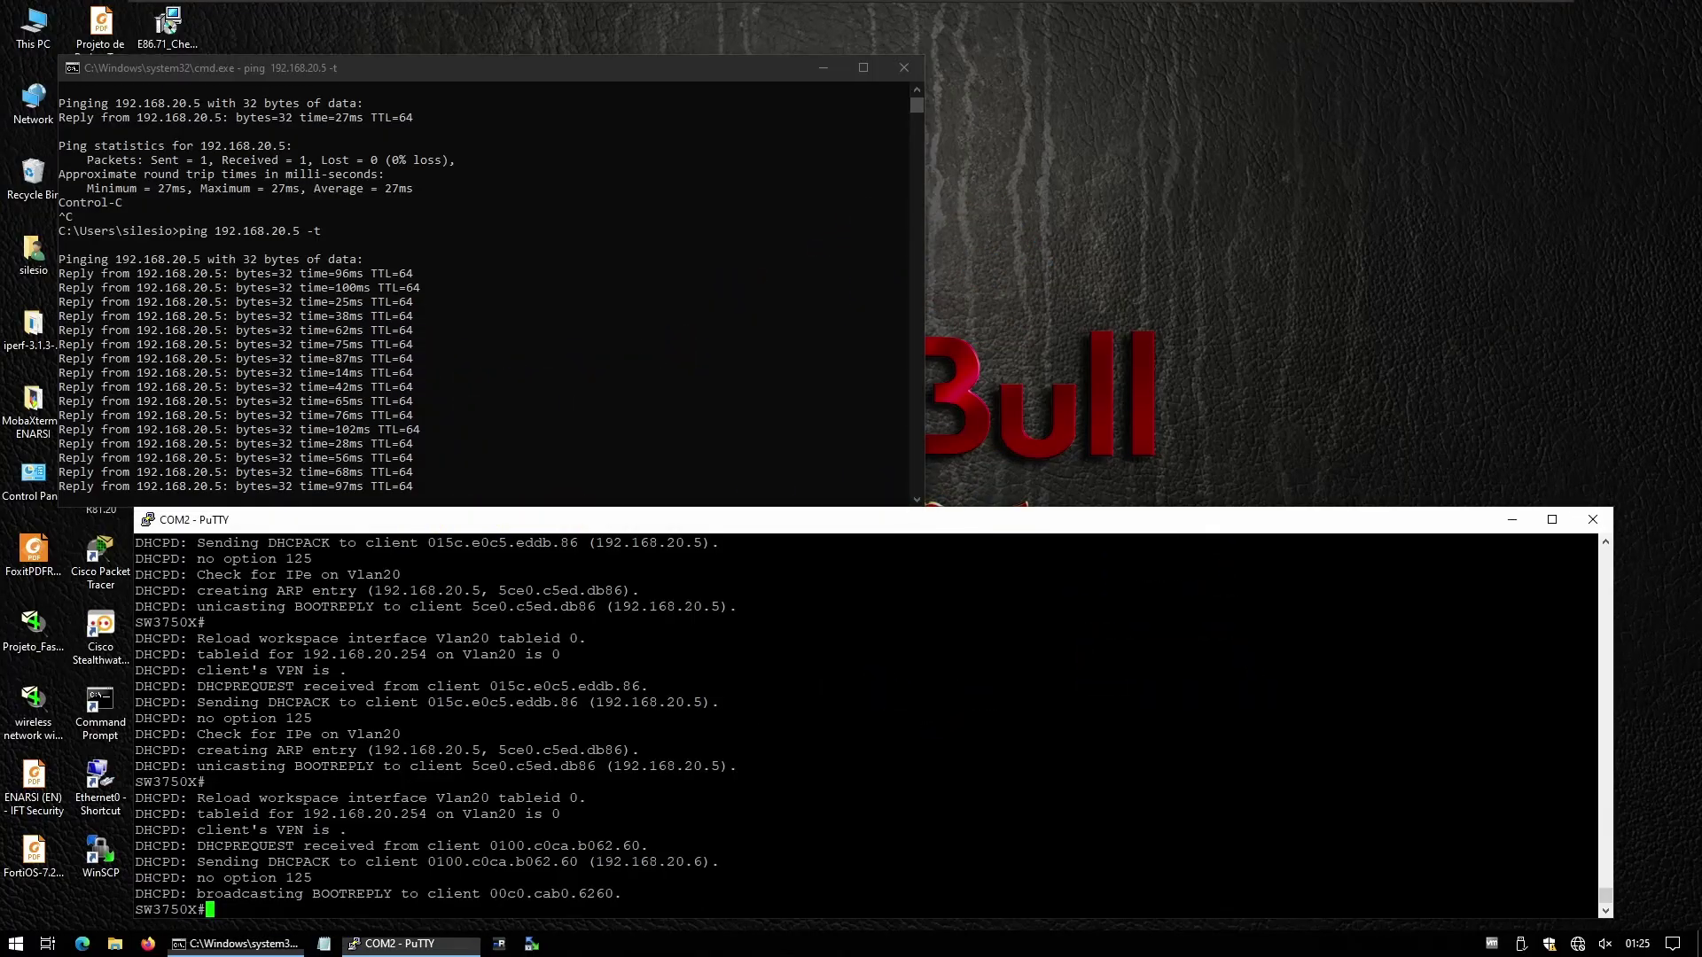
{"action": "type", "text": "conf t"}
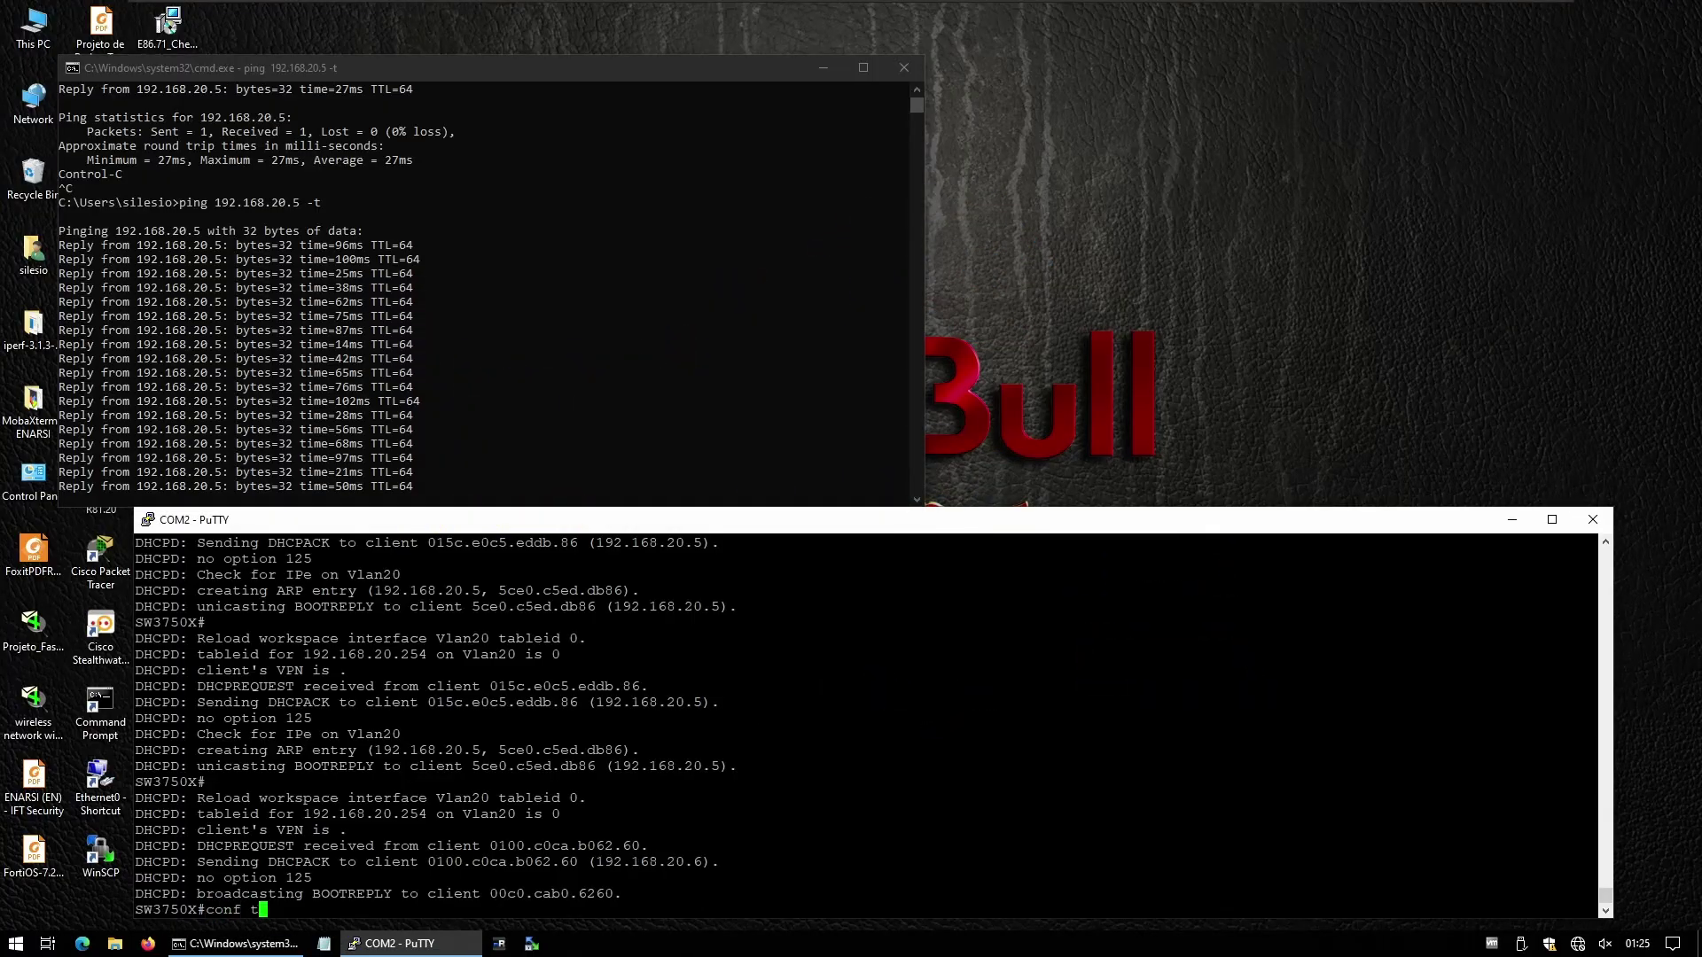
{"action": "key", "text": "Return"}
{"action": "type", "text": "int g1/0/1"}
{"action": "key", "text": "Return"}
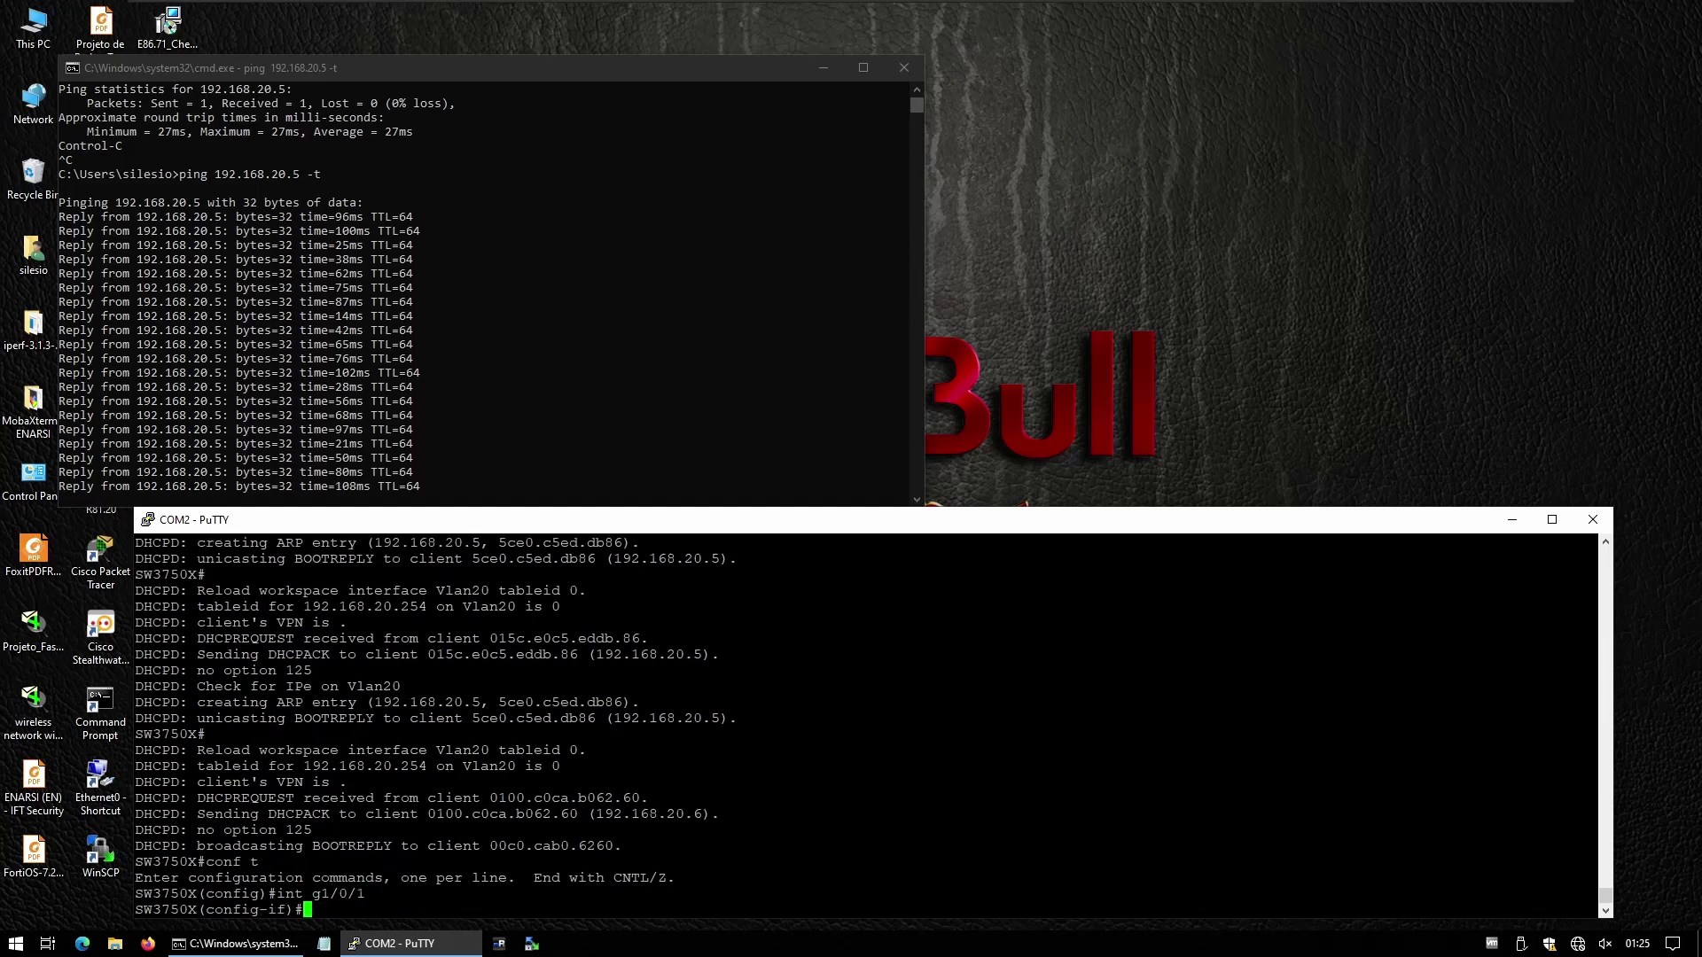
{"action": "type", "text": "shut"}
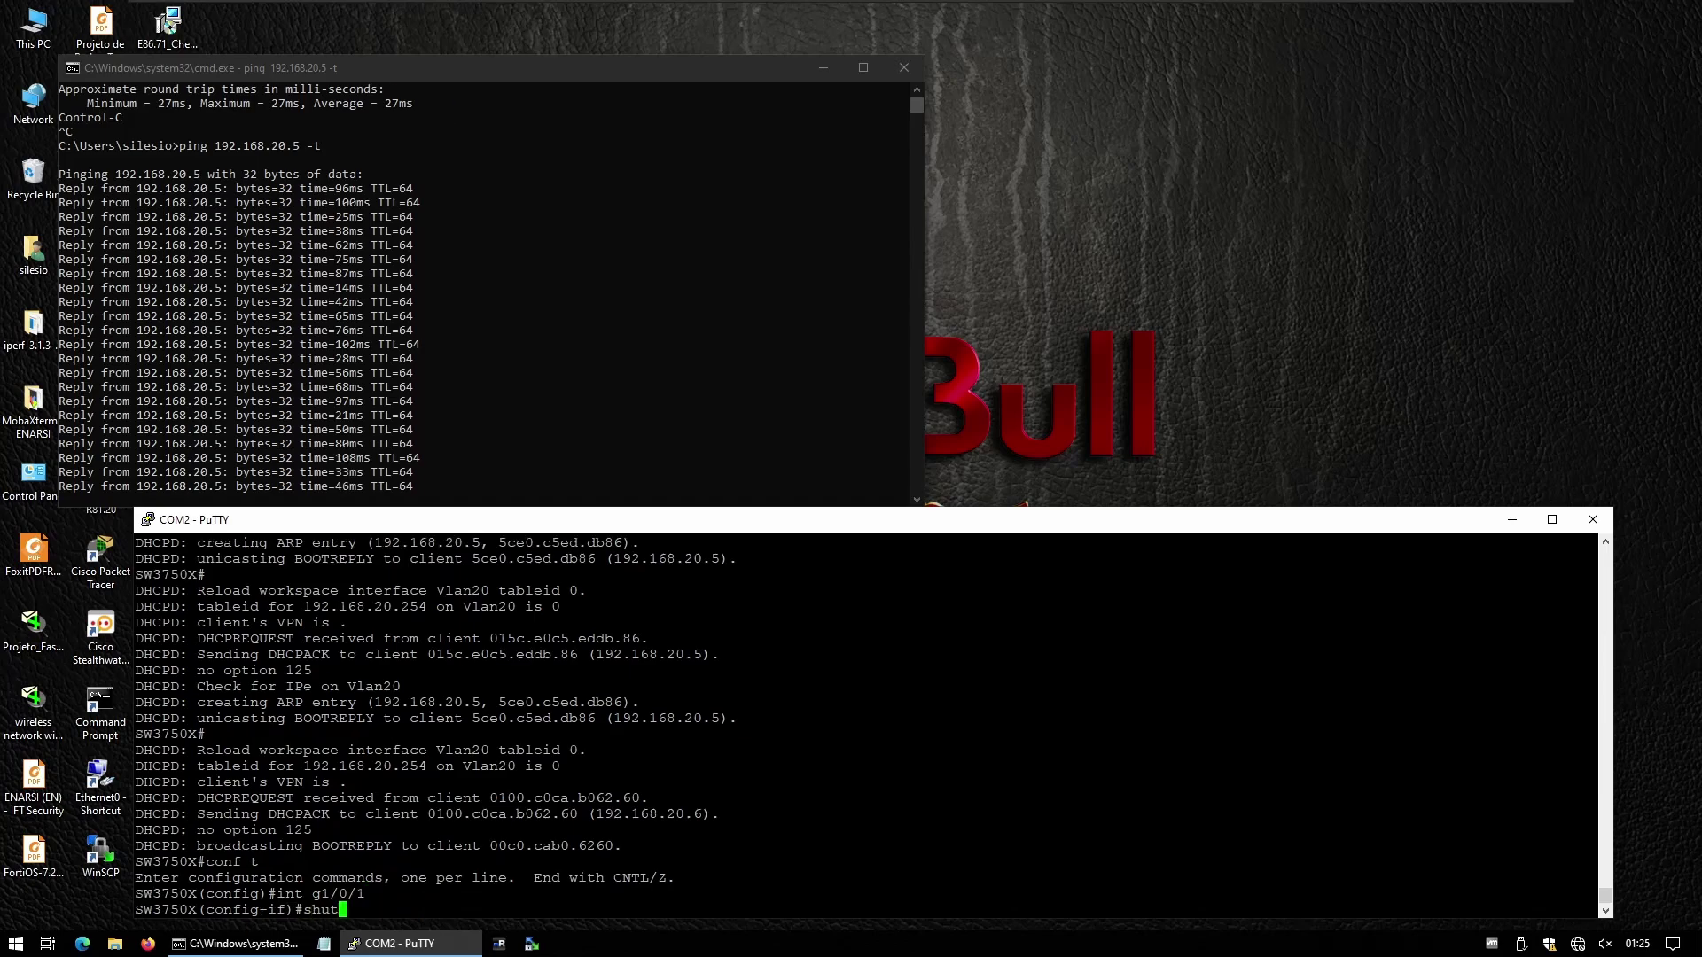
{"action": "key", "text": "Return"}
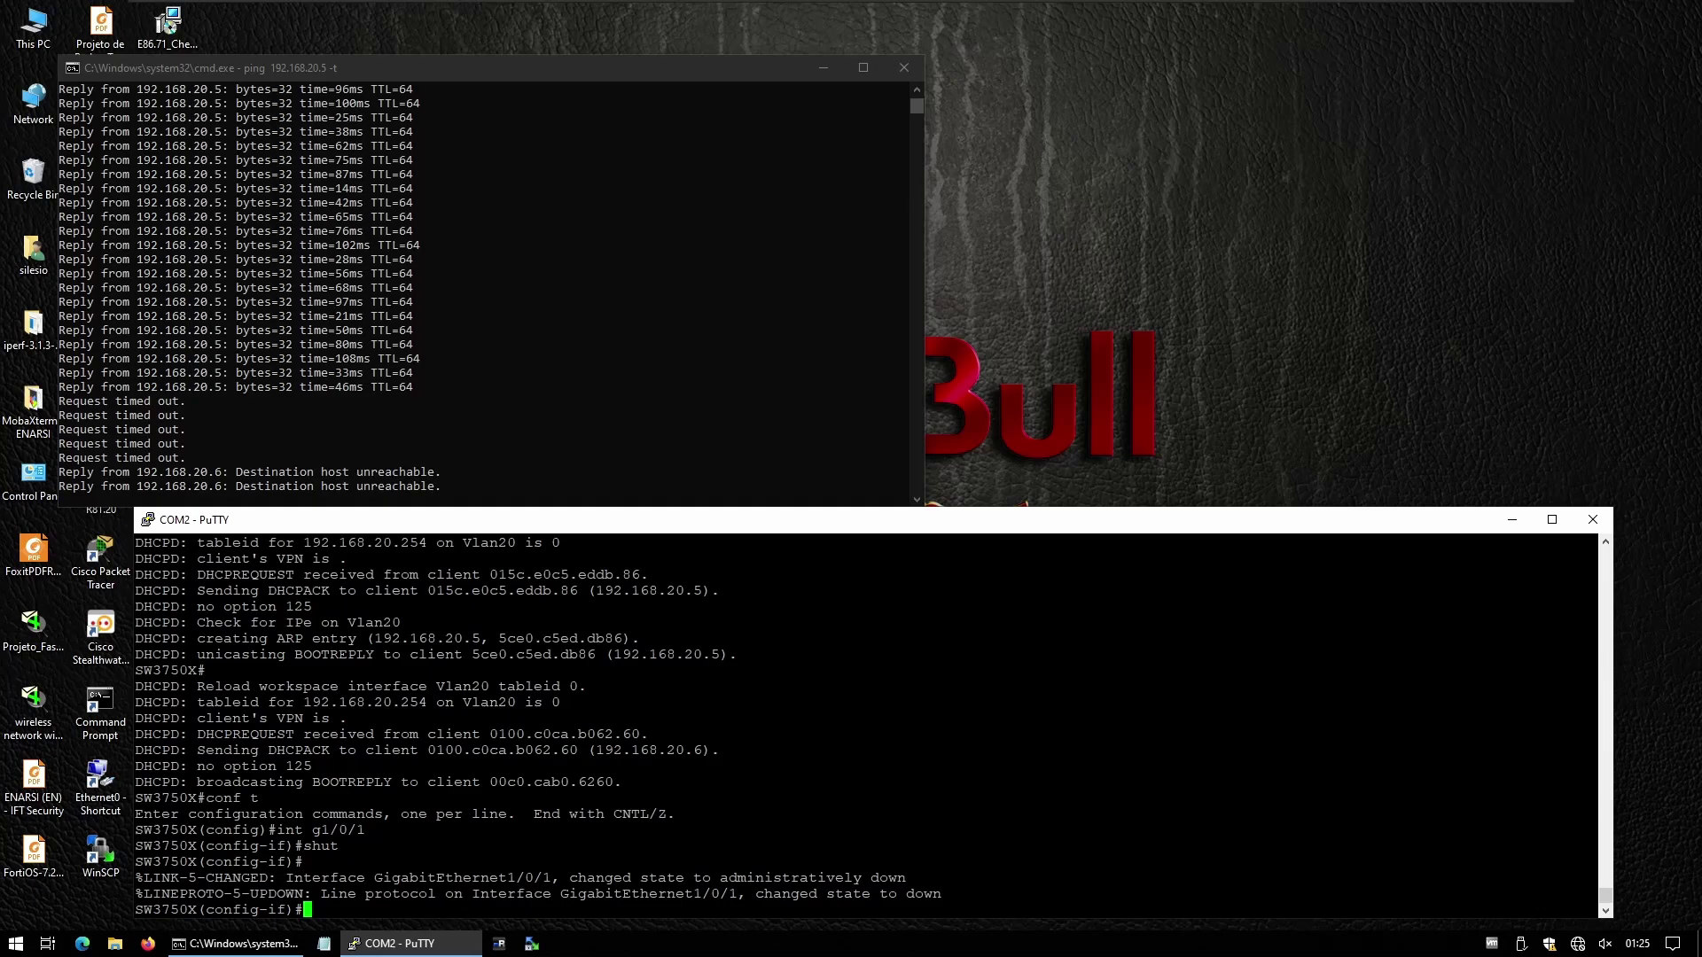
- Bring G1/0/1 back up with no shut and exit configuration with end
{"action": "type", "text": "no shut"}
{"action": "key", "text": "Return"}
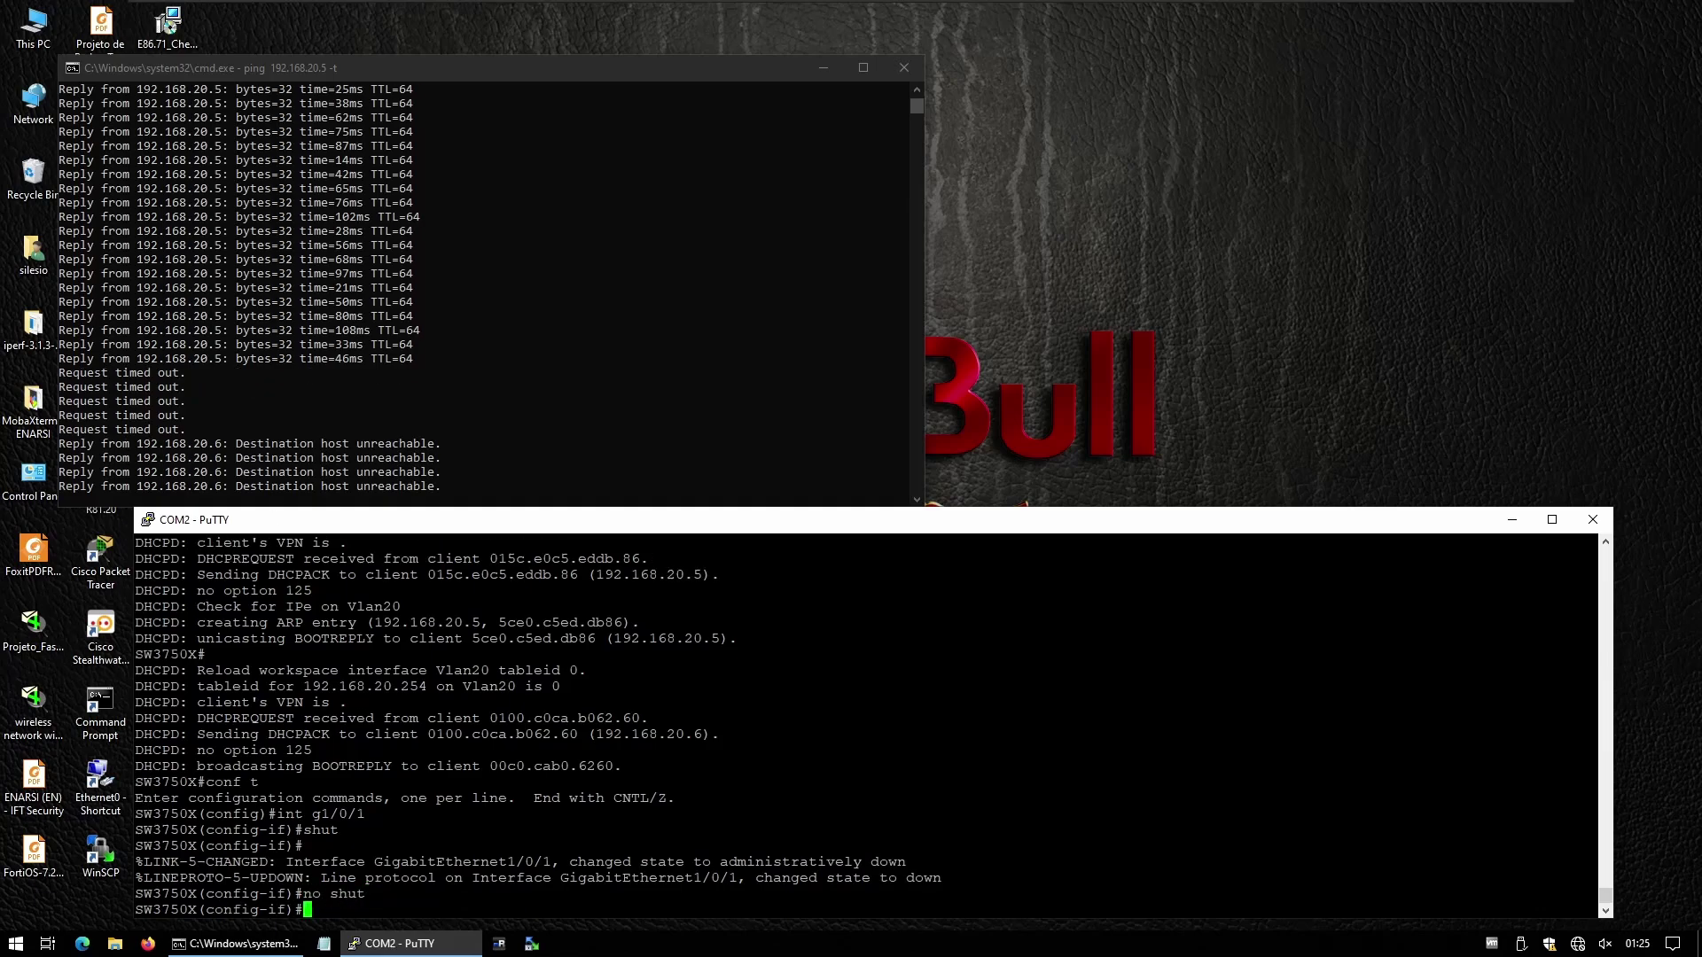
{"action": "type", "text": "ned"}
{"action": "key", "text": "Return"}
{"action": "type", "text": "e"}
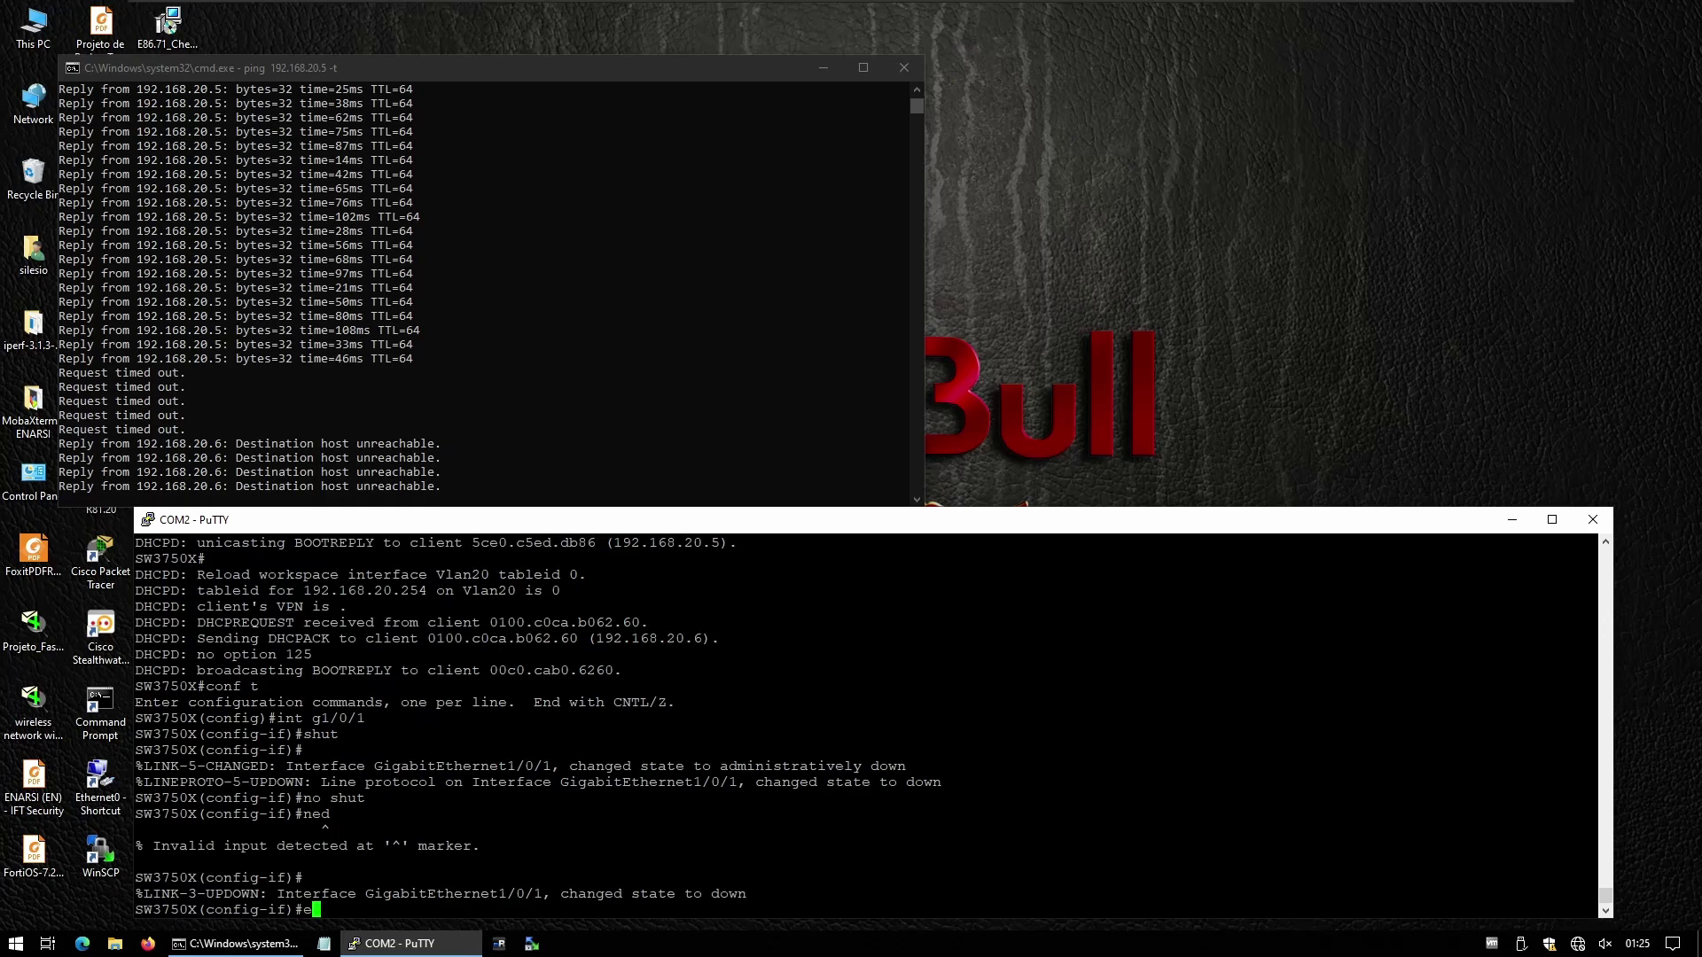
{"action": "type", "text": "nd"}
{"action": "key", "text": "Return"}
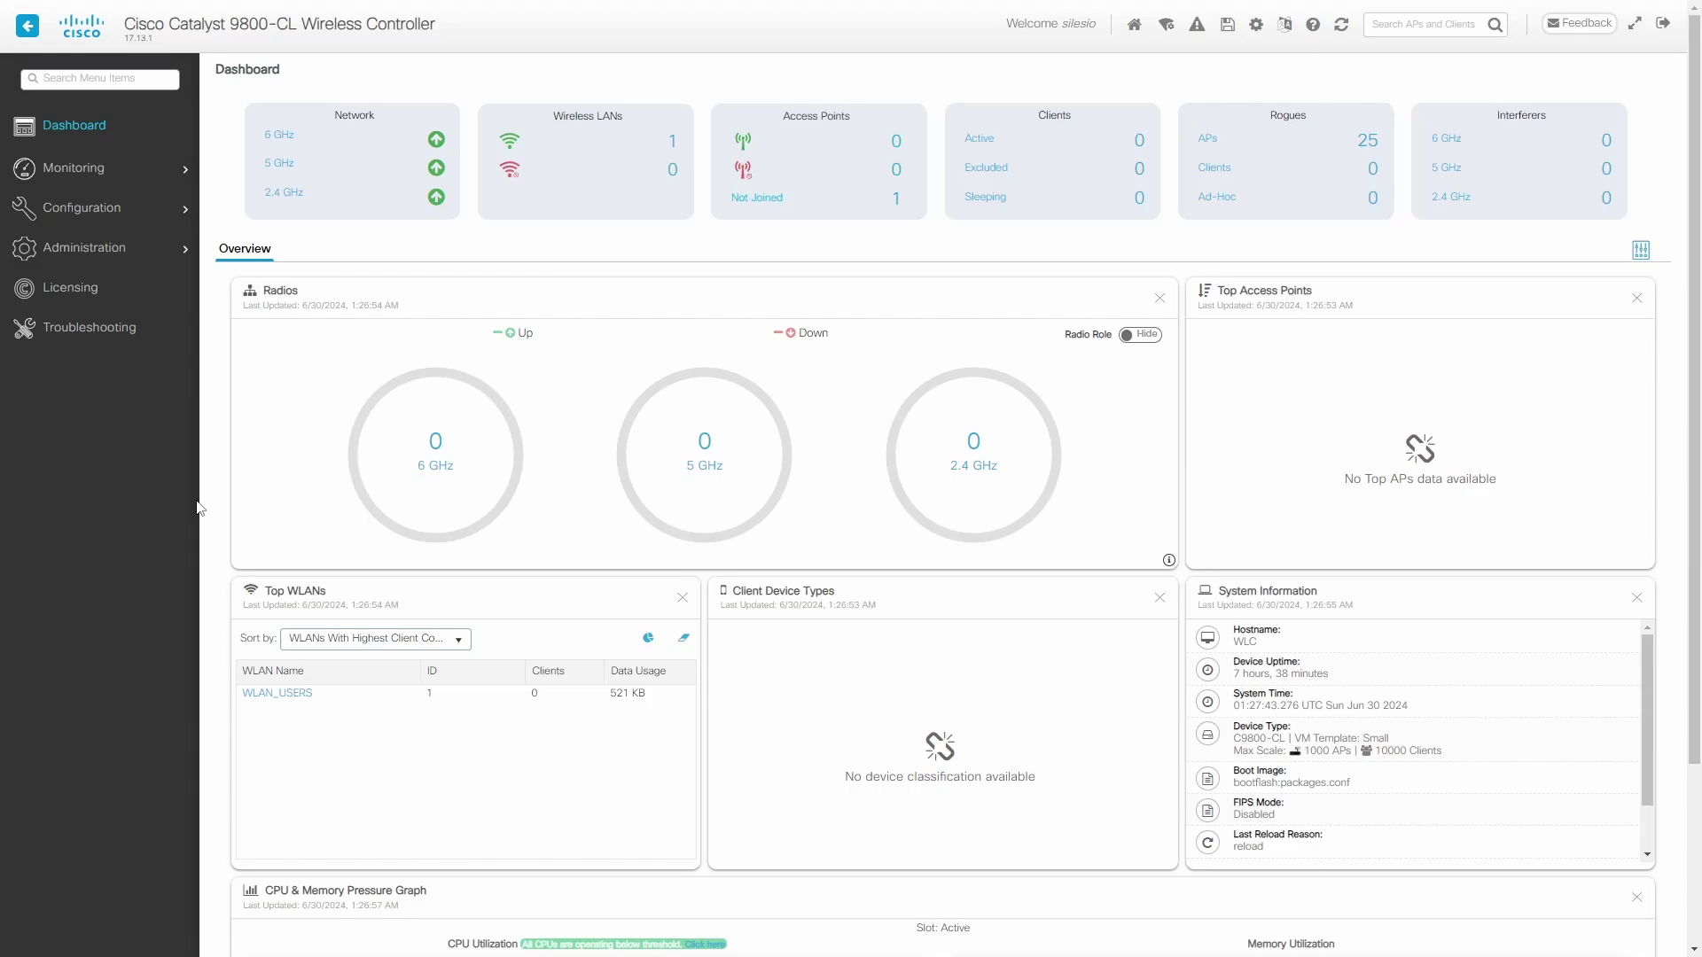
- Add a new WLAN with profile name and SSID WLAN_BINARYAVENUE
{"action": "left_click", "coordinate": [108, 220]}
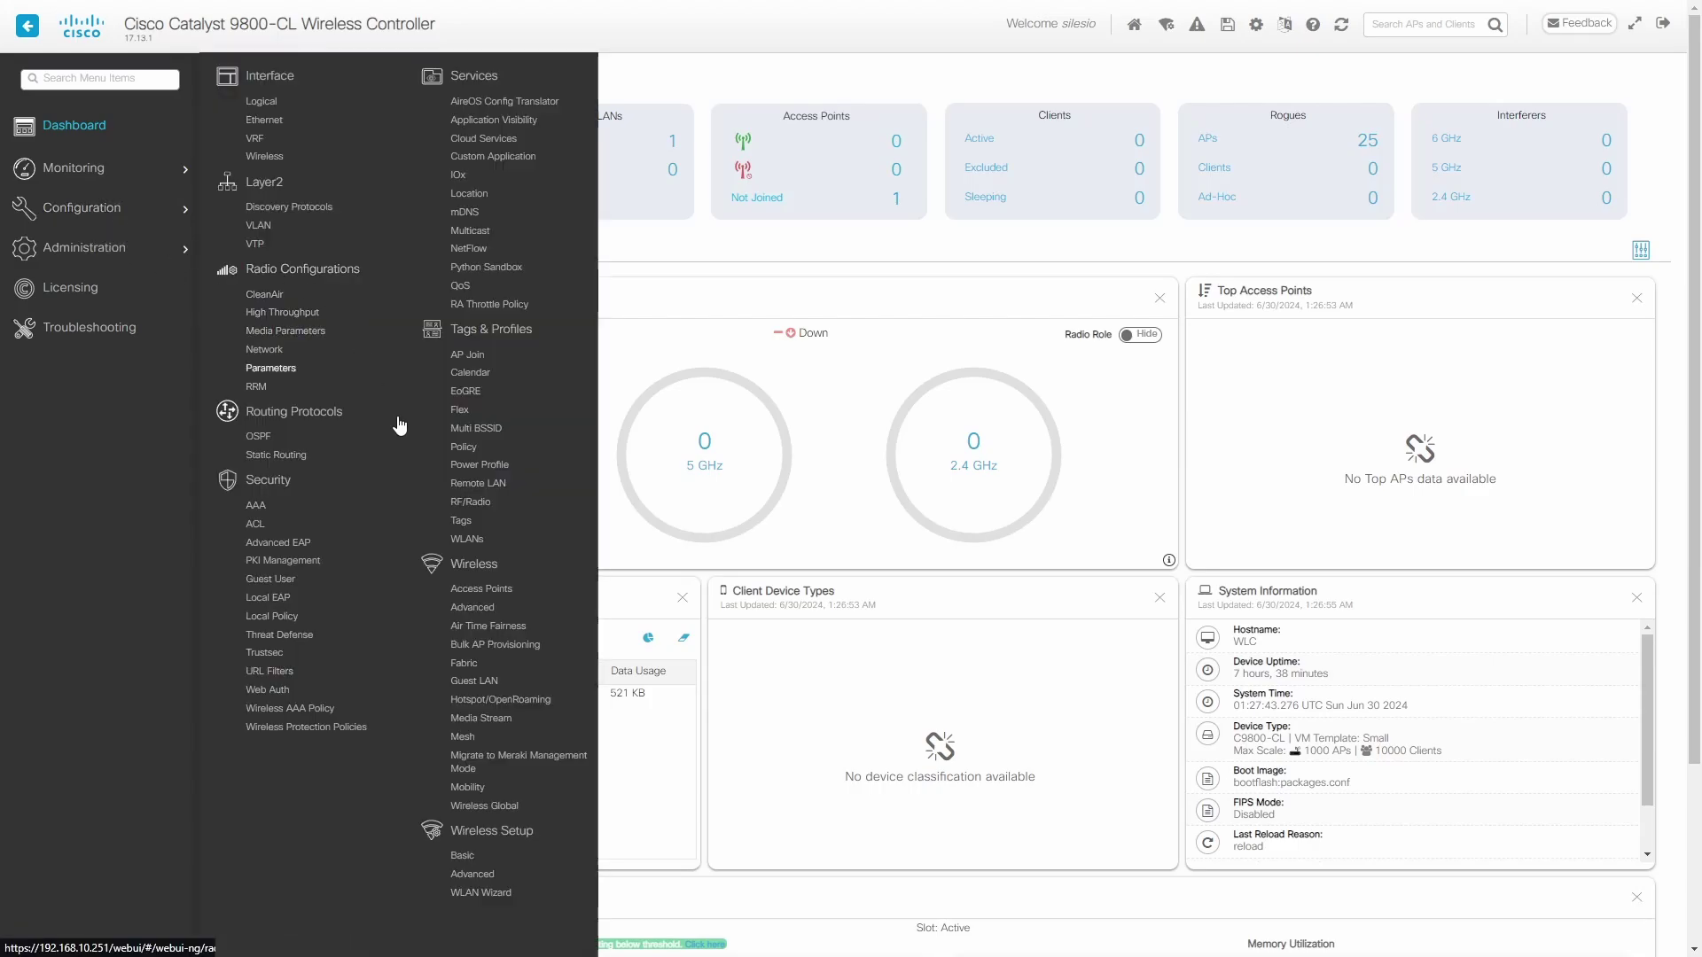
{"action": "left_click", "coordinate": [467, 539]}
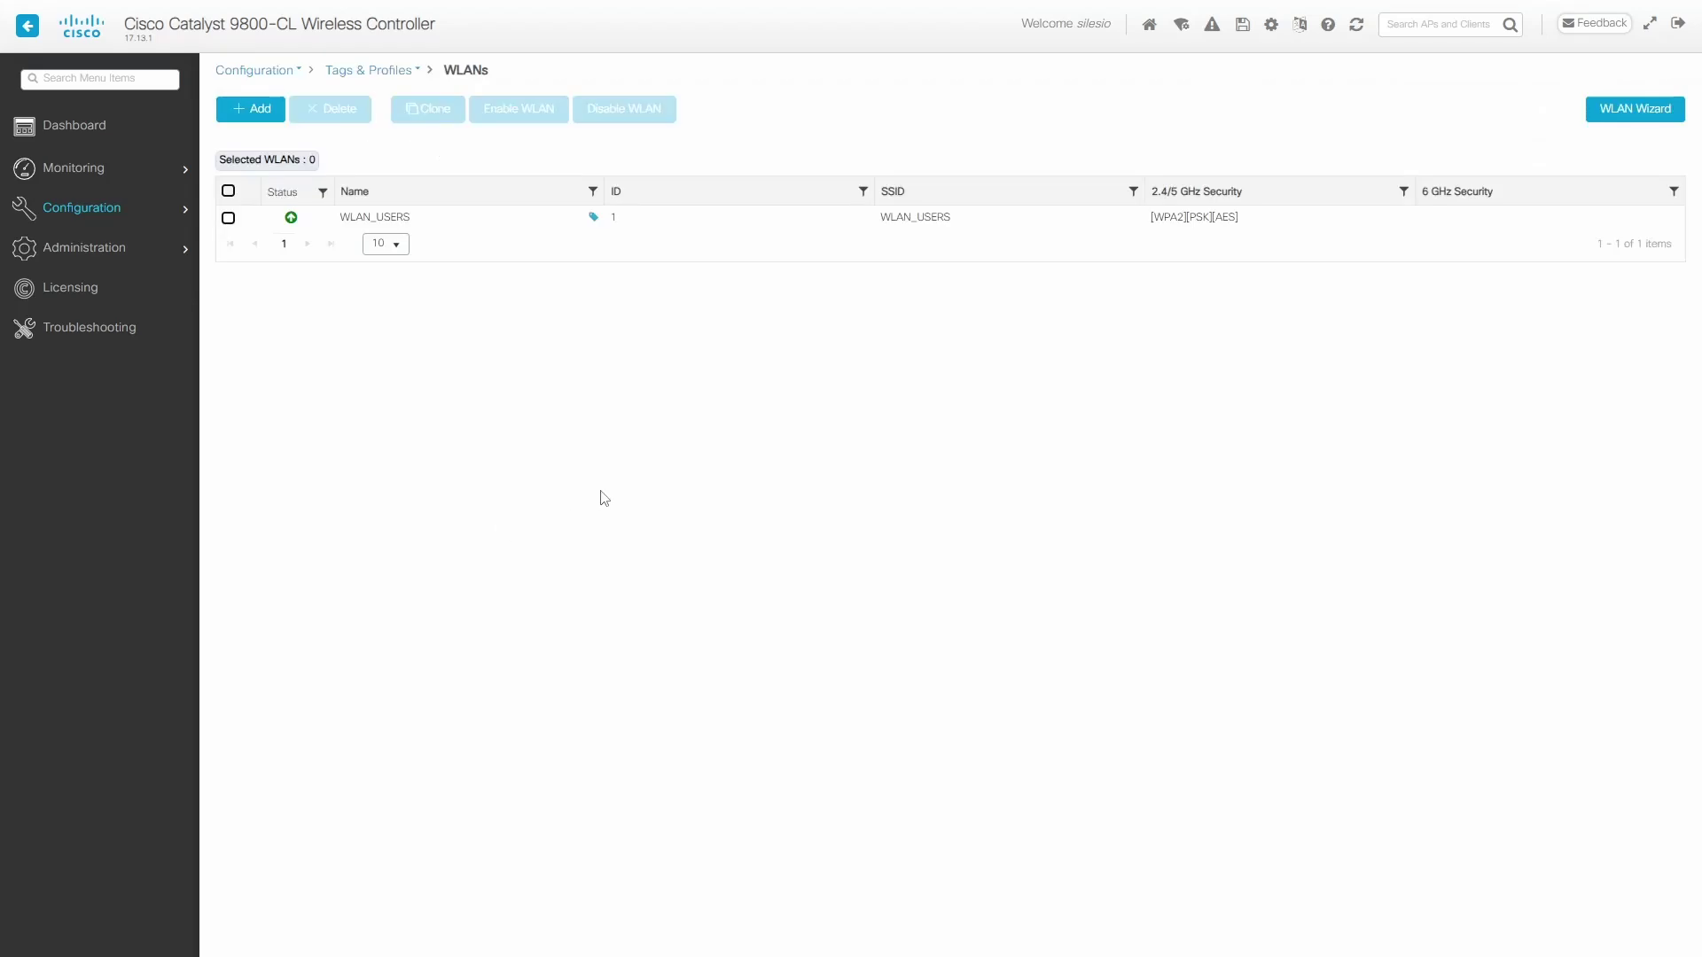
{"action": "left_click", "coordinate": [255, 116]}
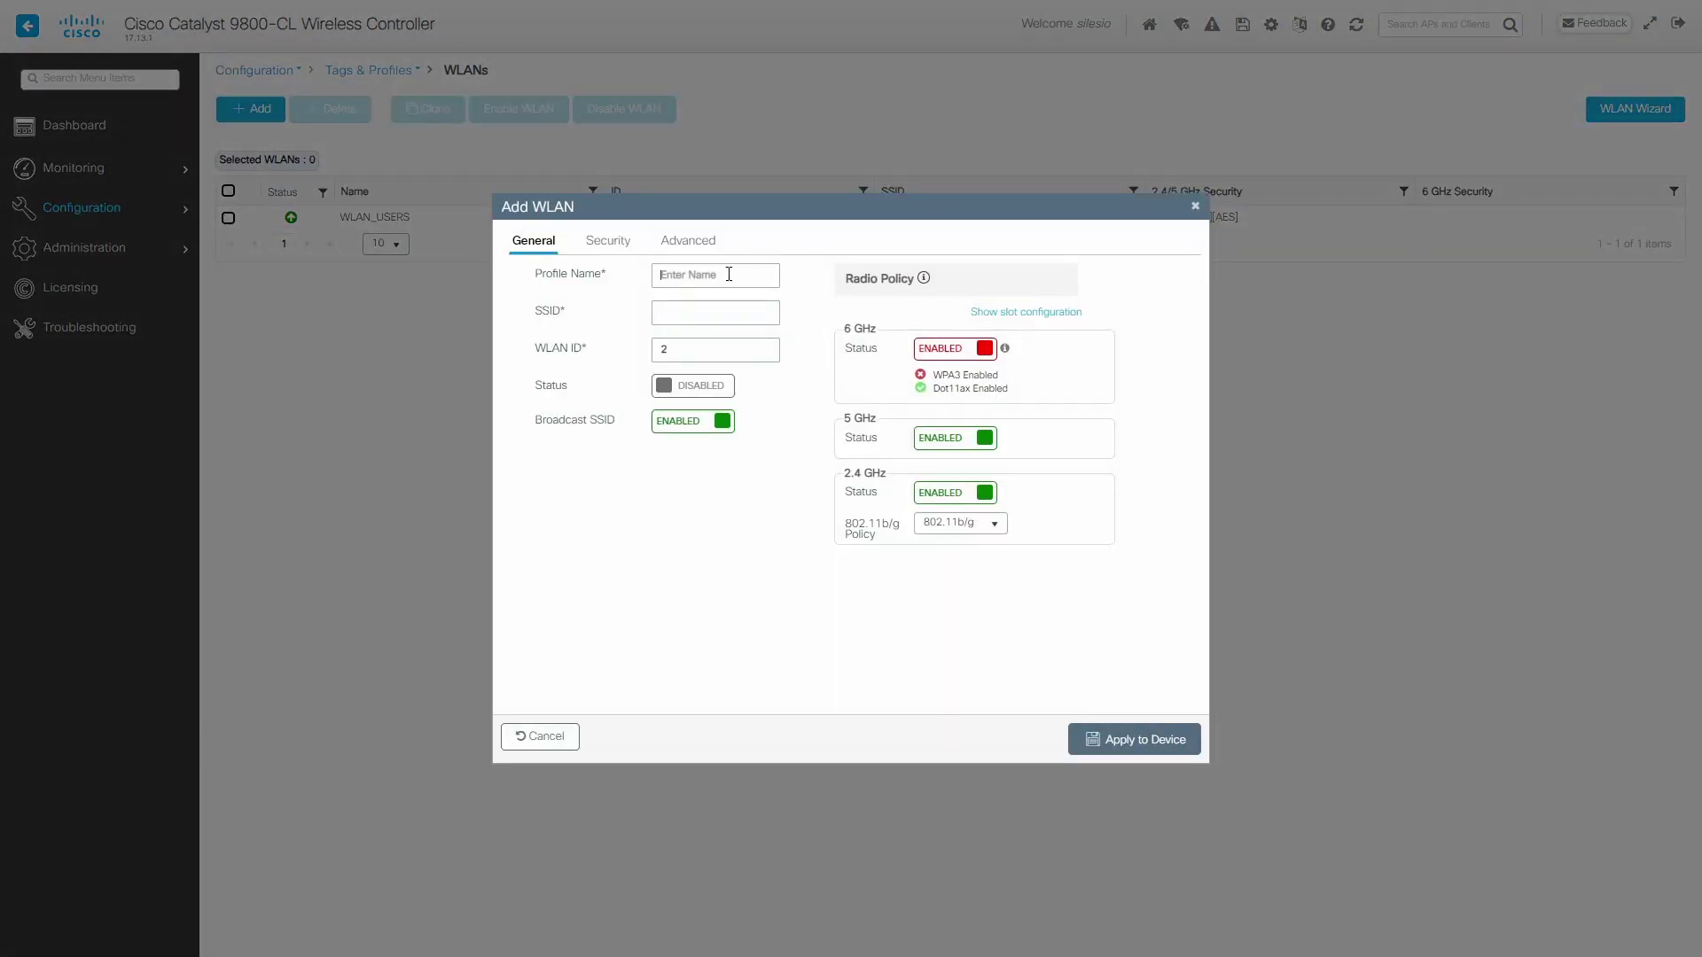
{"action": "left_click", "coordinate": [729, 274]}
{"action": "type", "text": "WLAN_BINARYAVENUE"}
{"action": "key", "text": "ctrl+a"}
{"action": "key", "text": "Tab"}
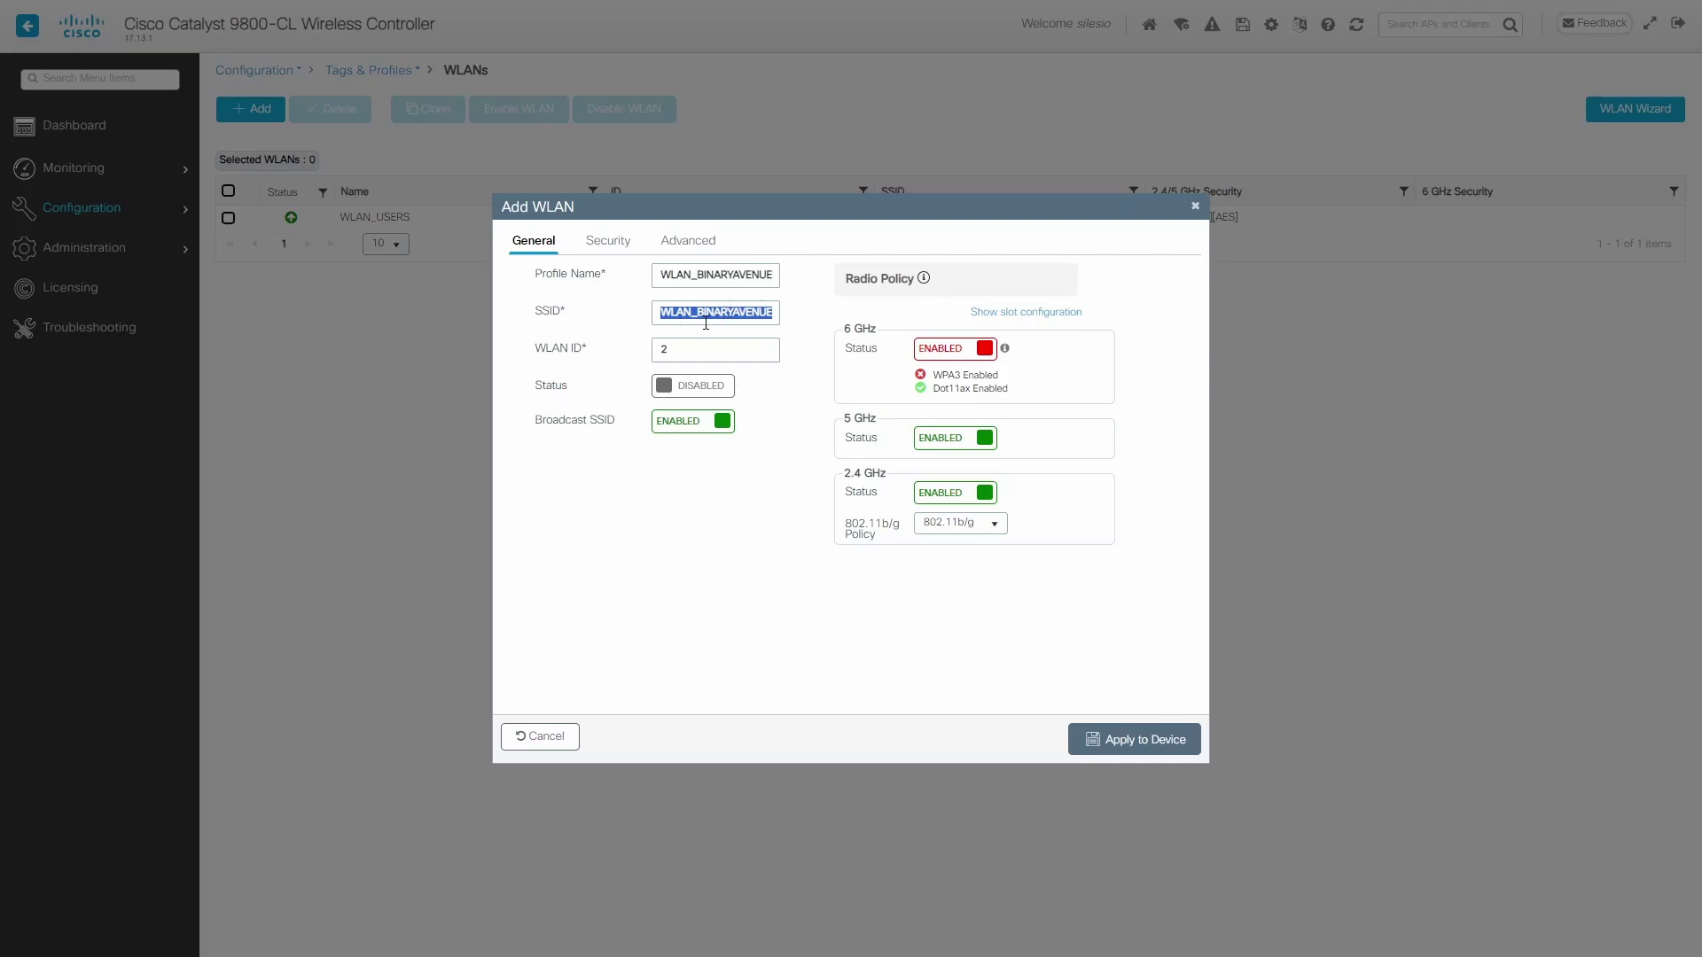
- Set the WLAN status to Enabled, disable 6 GHz, and apply it to the device
{"action": "left_click", "coordinate": [671, 393]}
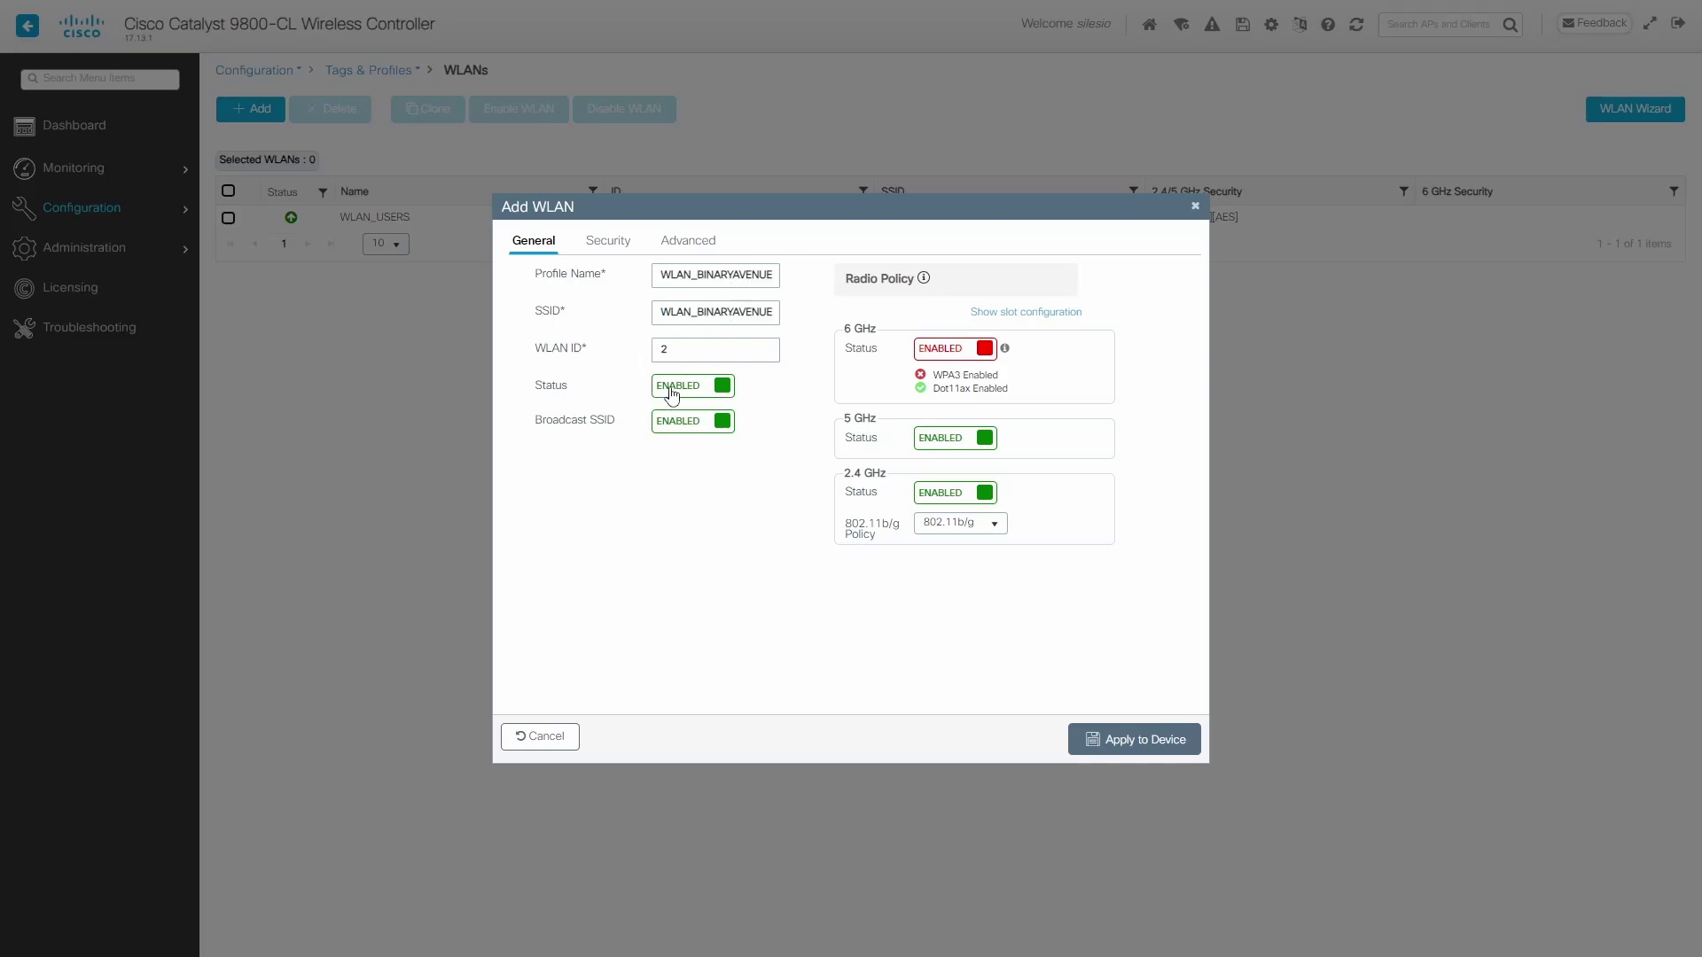
{"action": "left_click", "coordinate": [986, 350]}
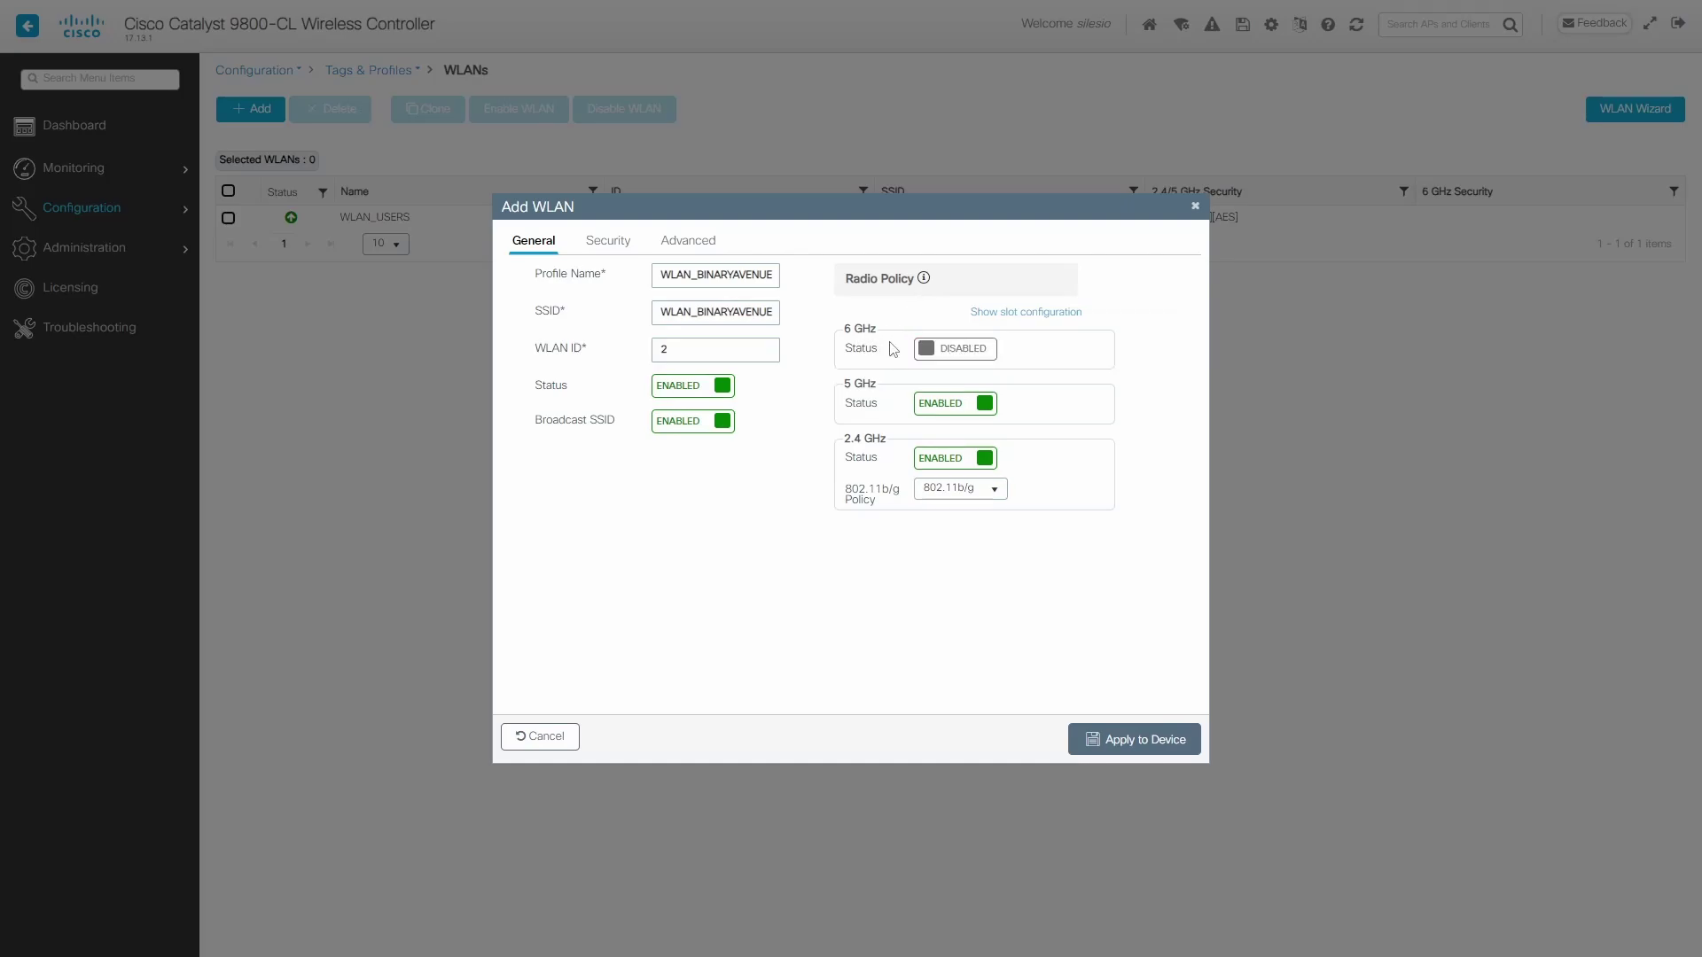
{"action": "left_click", "coordinate": [1133, 750]}
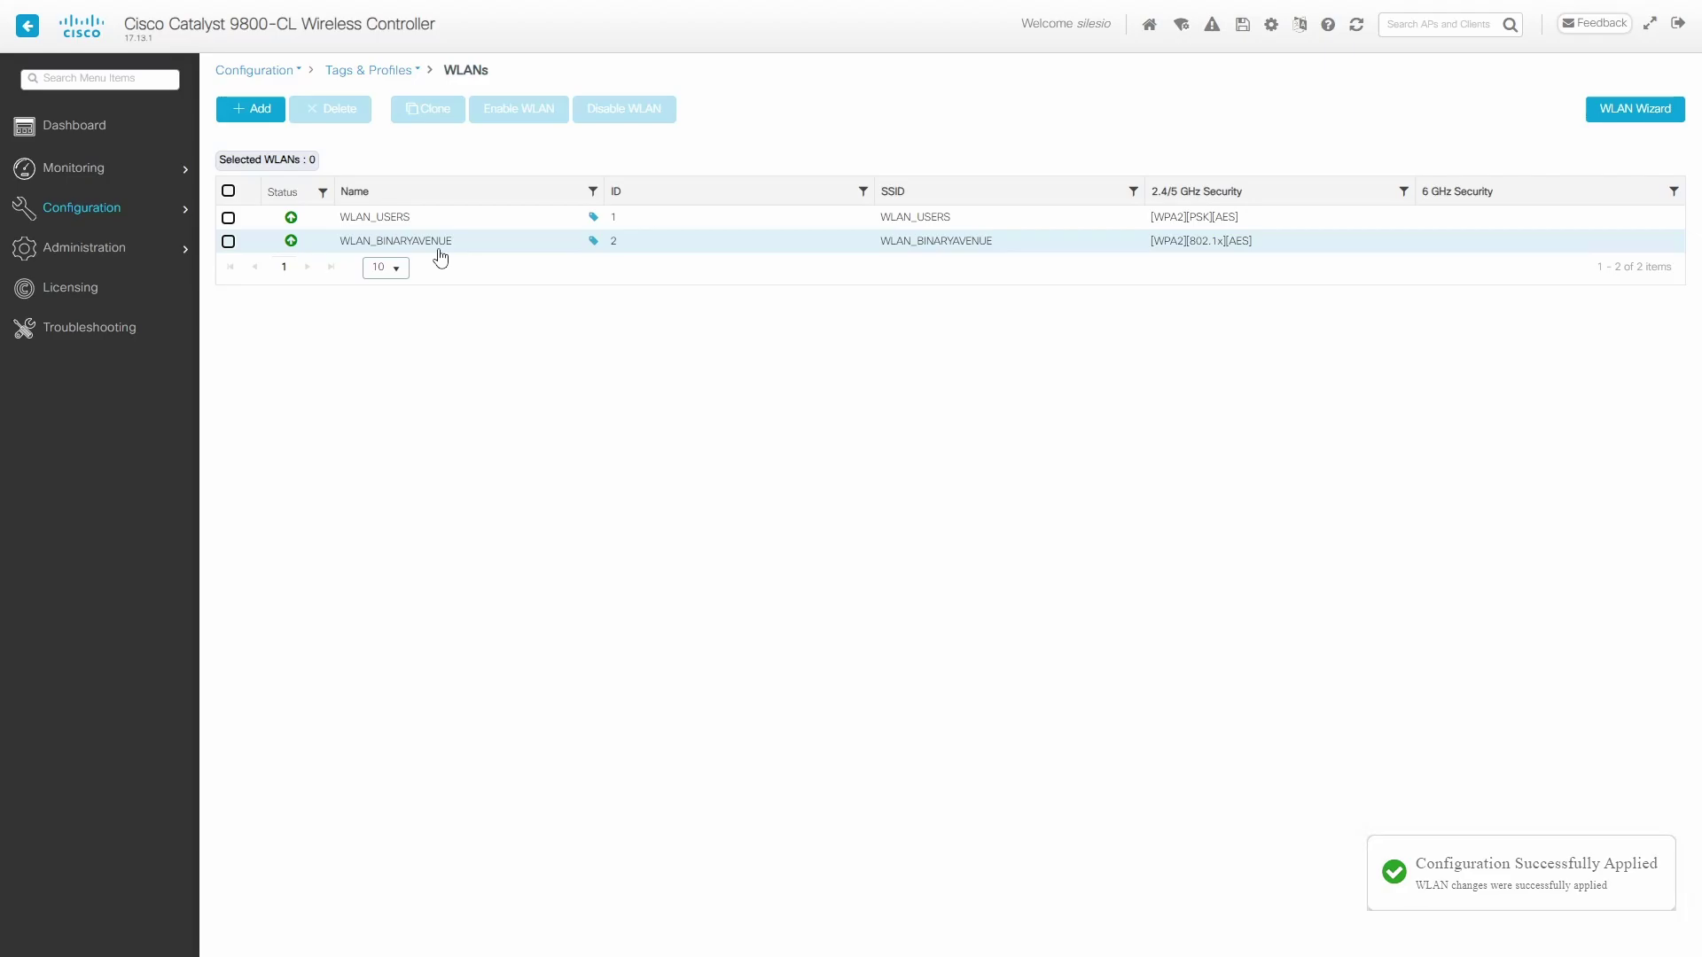
- Add a policy profile named POLICY_PROFILE_BINARYAVENUE, with the same text as its description
{"action": "mouse_move", "coordinate": [135, 216]}
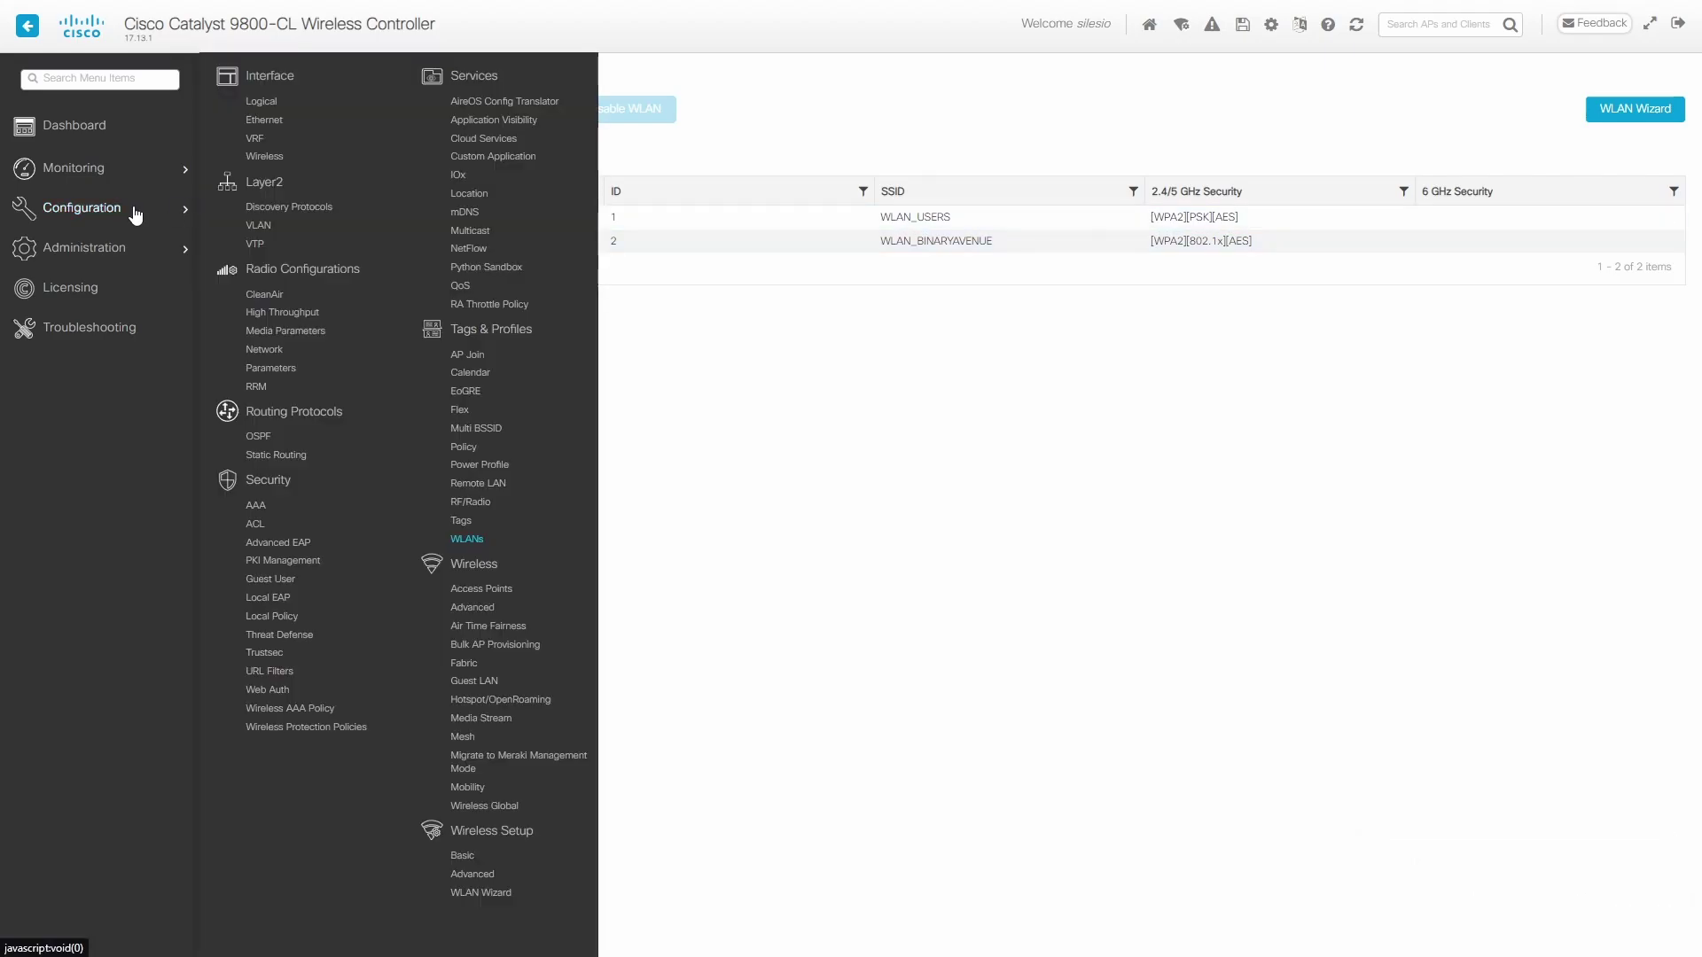
{"action": "left_click", "coordinate": [464, 448]}
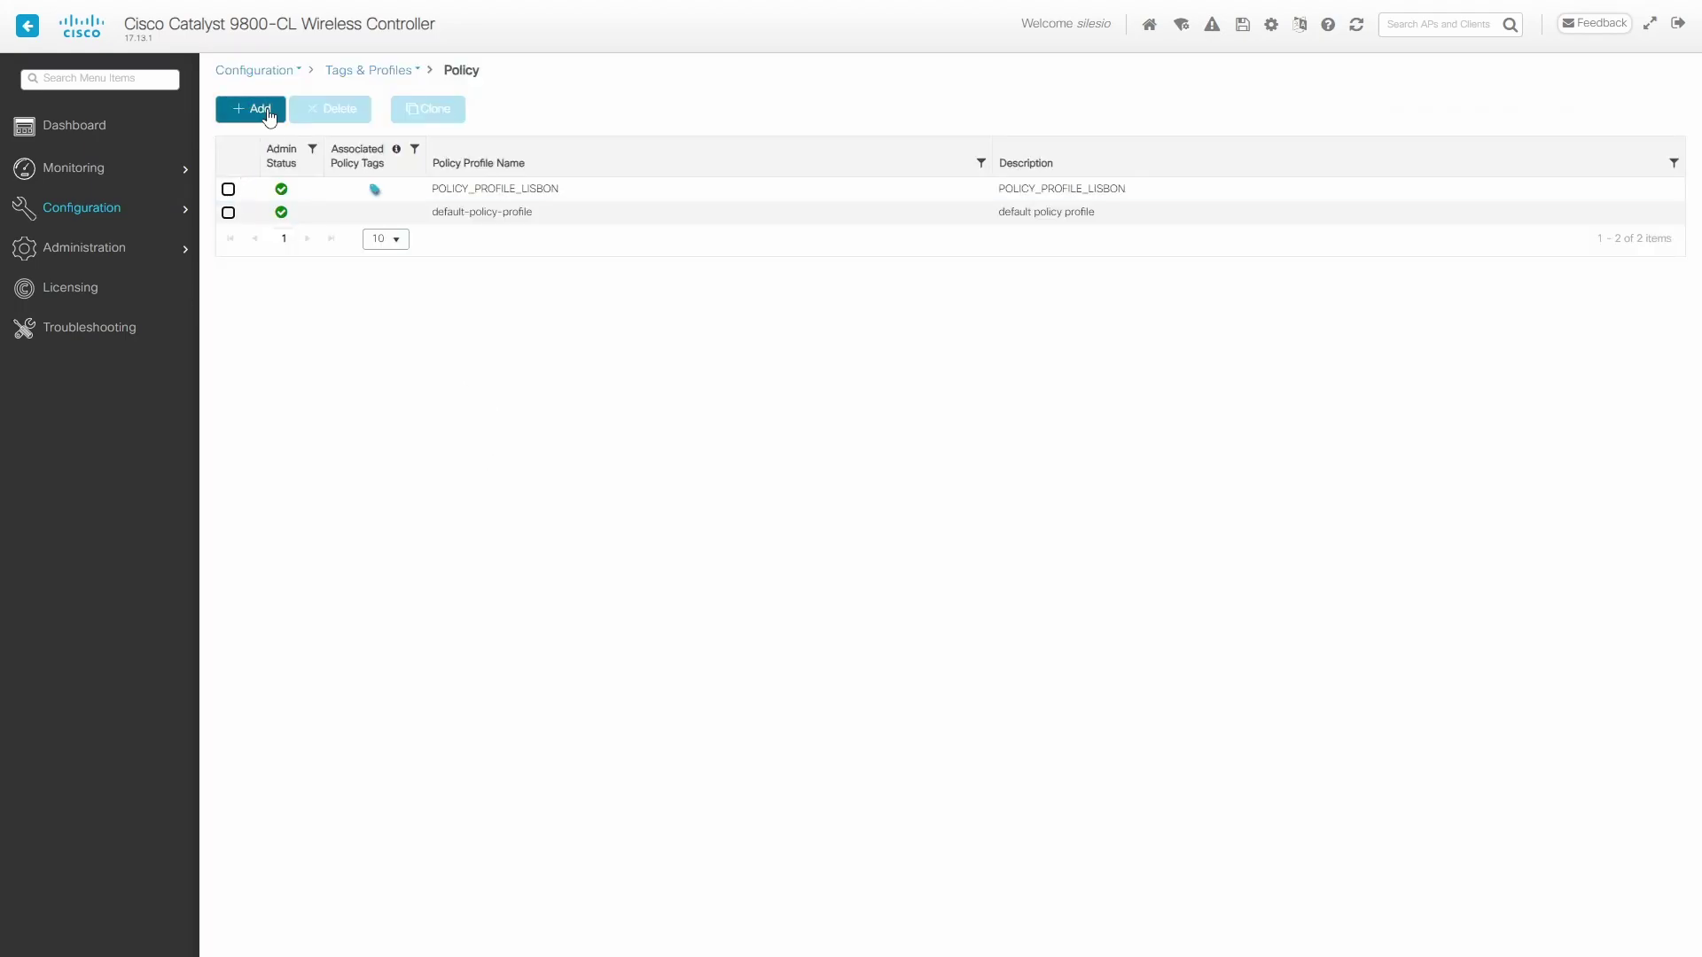
{"action": "left_click", "coordinate": [261, 109]}
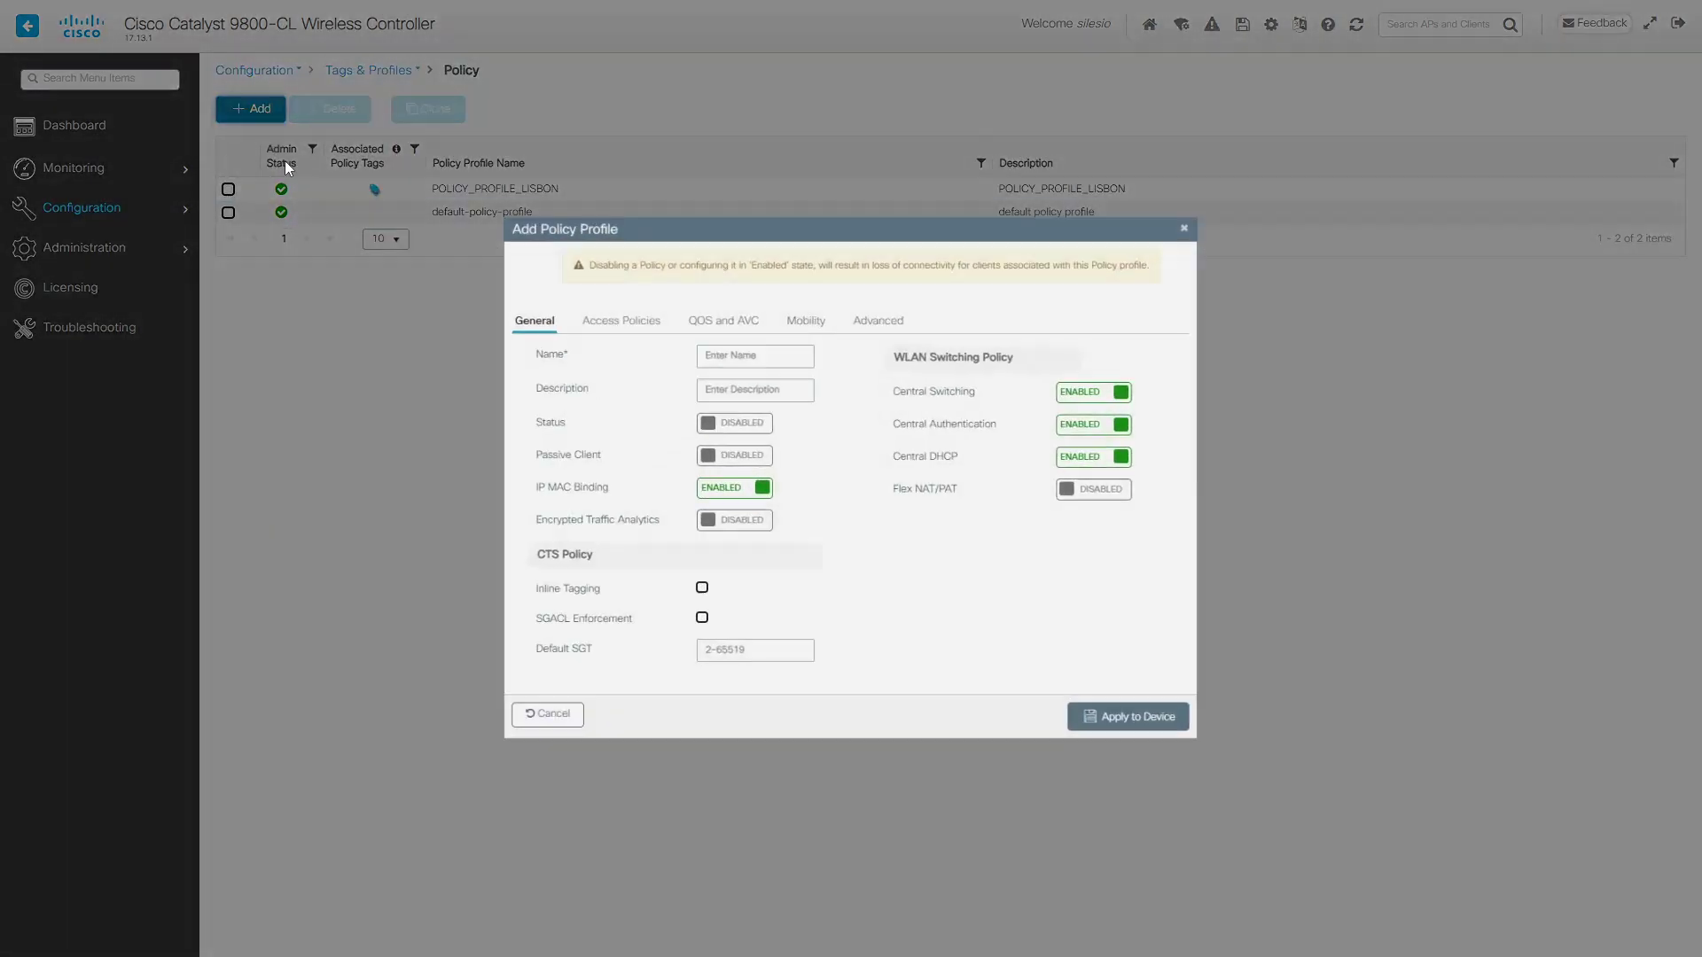
{"action": "left_click", "coordinate": [719, 350]}
{"action": "type", "text": "192.168.206"}
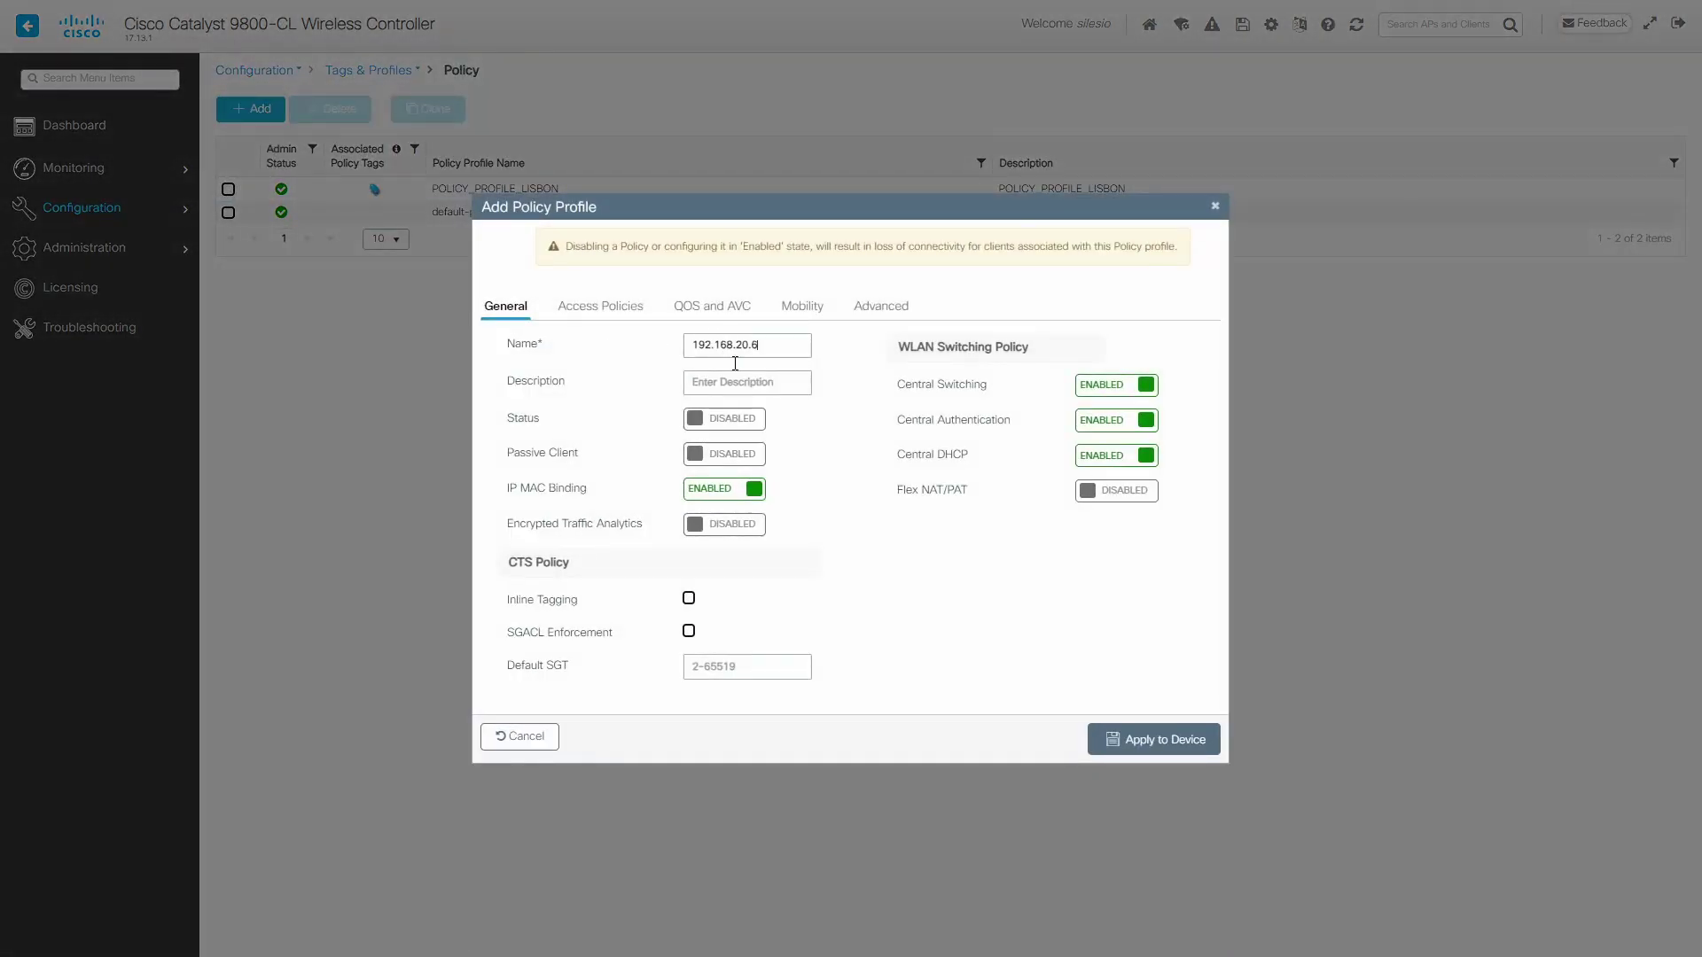
{"action": "key", "text": "ctrl+z"}
{"action": "type", "text": "POLI"}
{"action": "type", "text": "CY_PROF"}
{"action": "type", "text": "ILE_BINARYAVENU"}
{"action": "type", "text": "E"}
{"action": "key", "text": "ctrl+a"}
{"action": "key", "text": "ctrl+c"}
{"action": "key", "text": "Tab"}
{"action": "key", "text": "ctrl+v"}
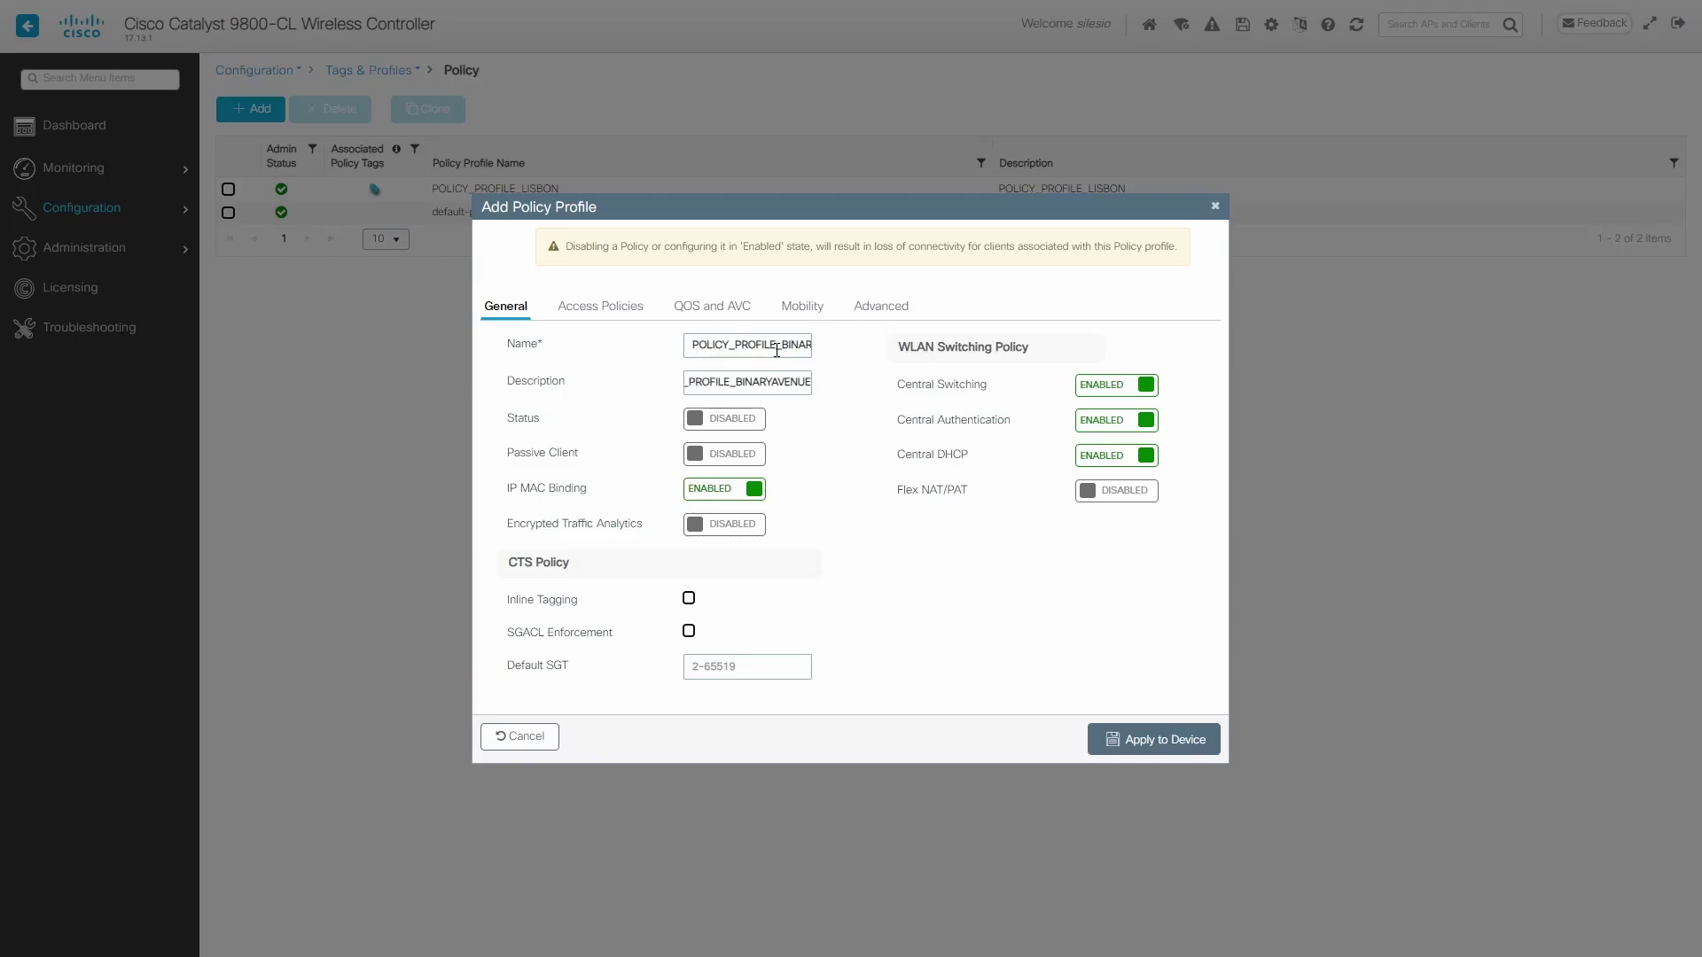
- Enable the profile and turn off Central Switching and Central DHCP
{"action": "left_click", "coordinate": [699, 424]}
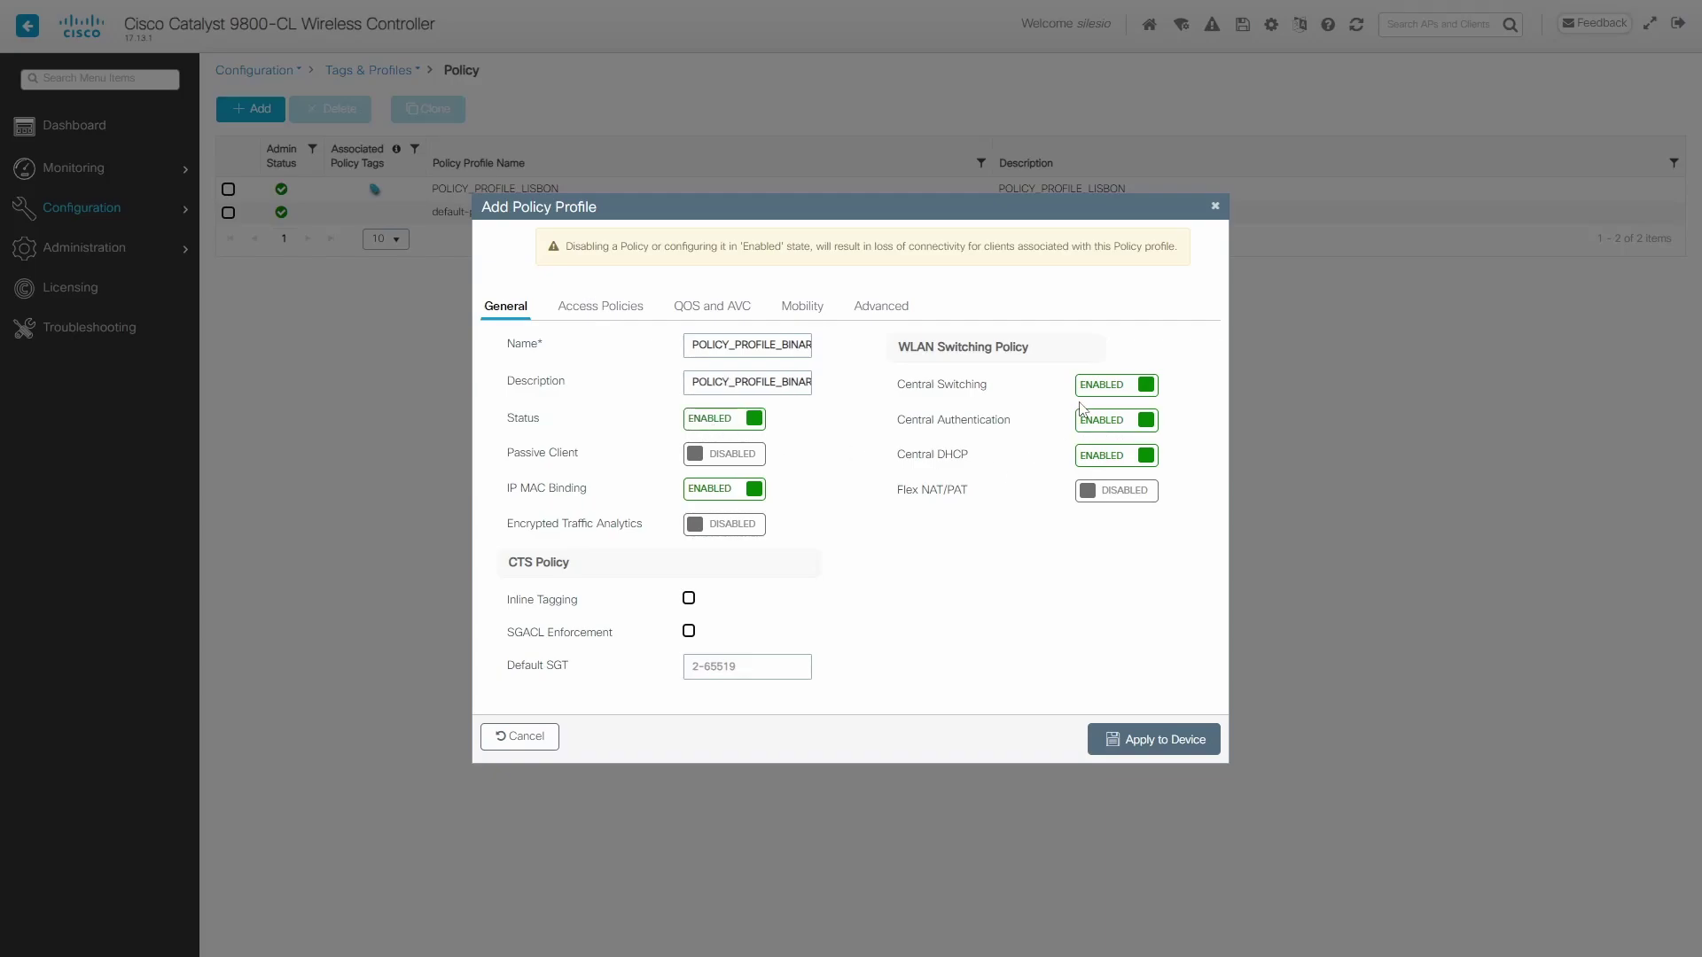
{"action": "left_click", "coordinate": [1143, 386]}
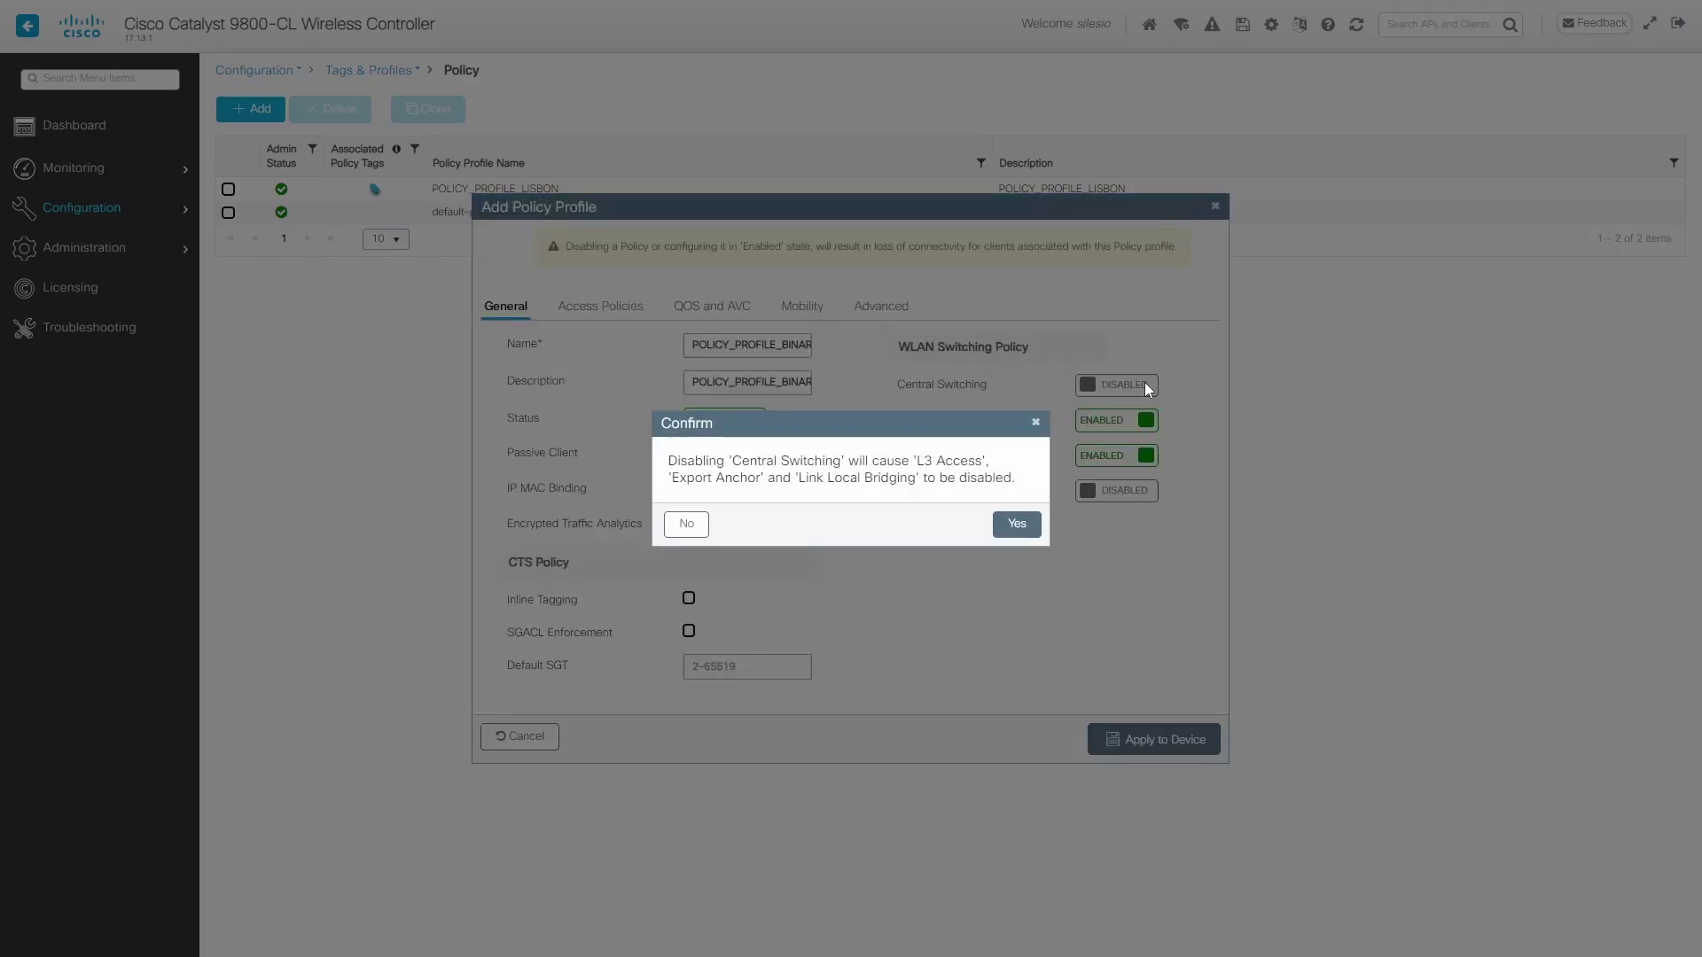
{"action": "left_click", "coordinate": [1020, 528]}
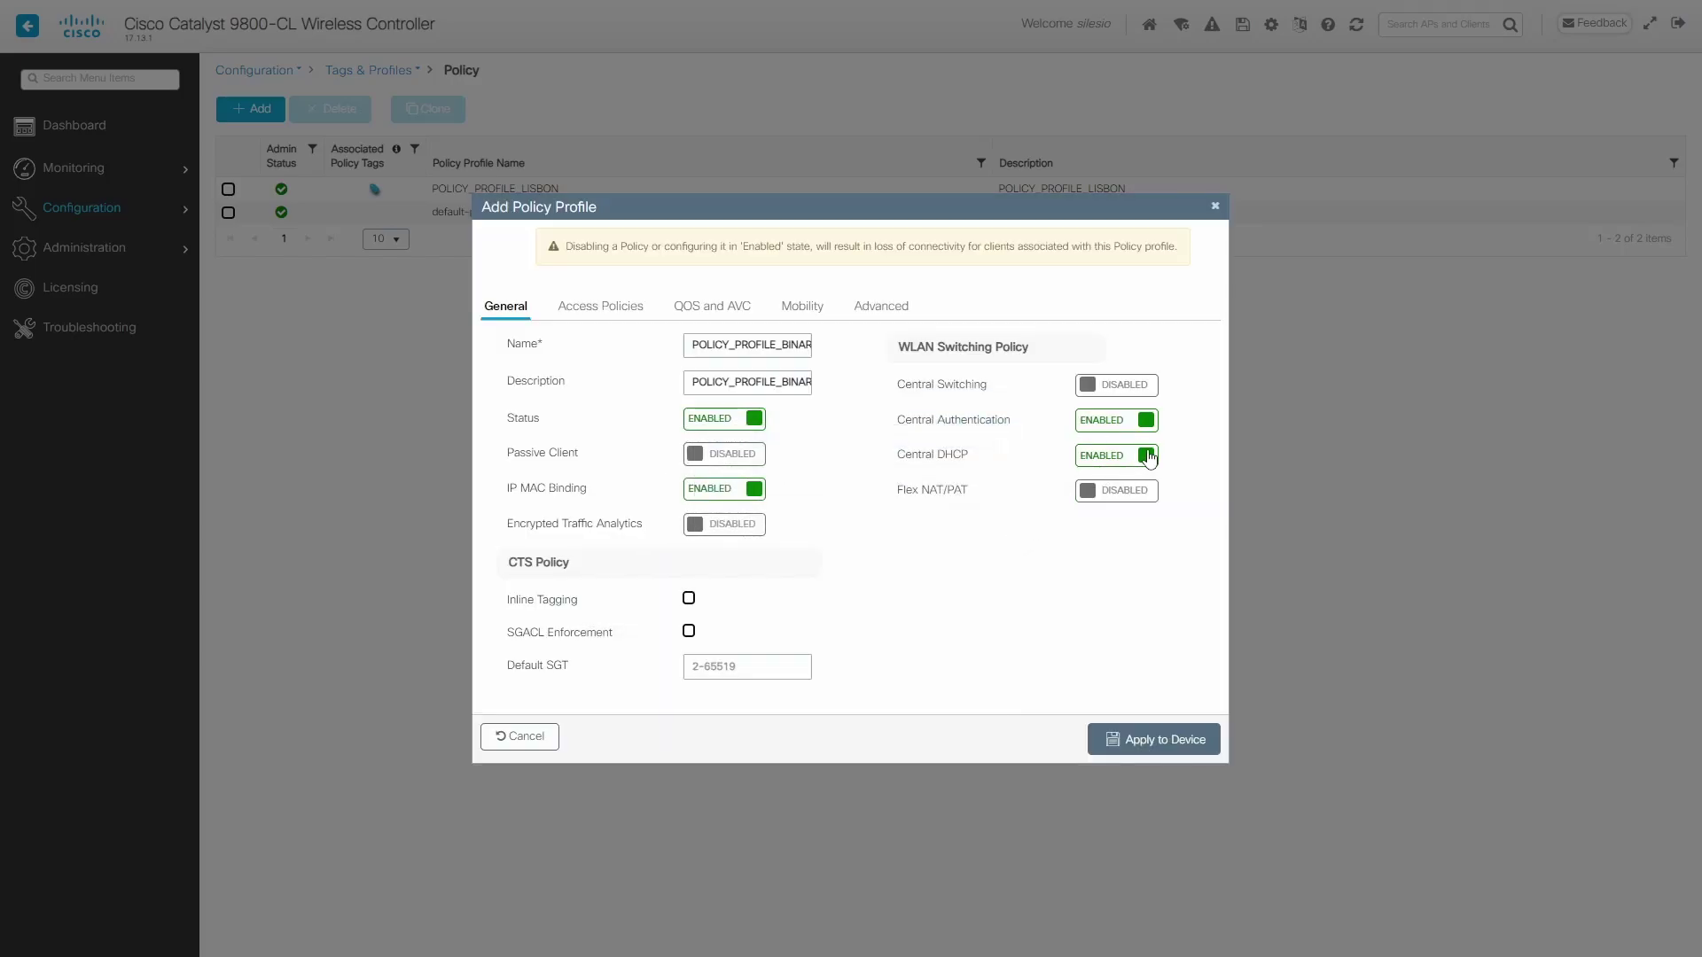
{"action": "left_click", "coordinate": [1146, 457]}
{"action": "left_click", "coordinate": [600, 310]}
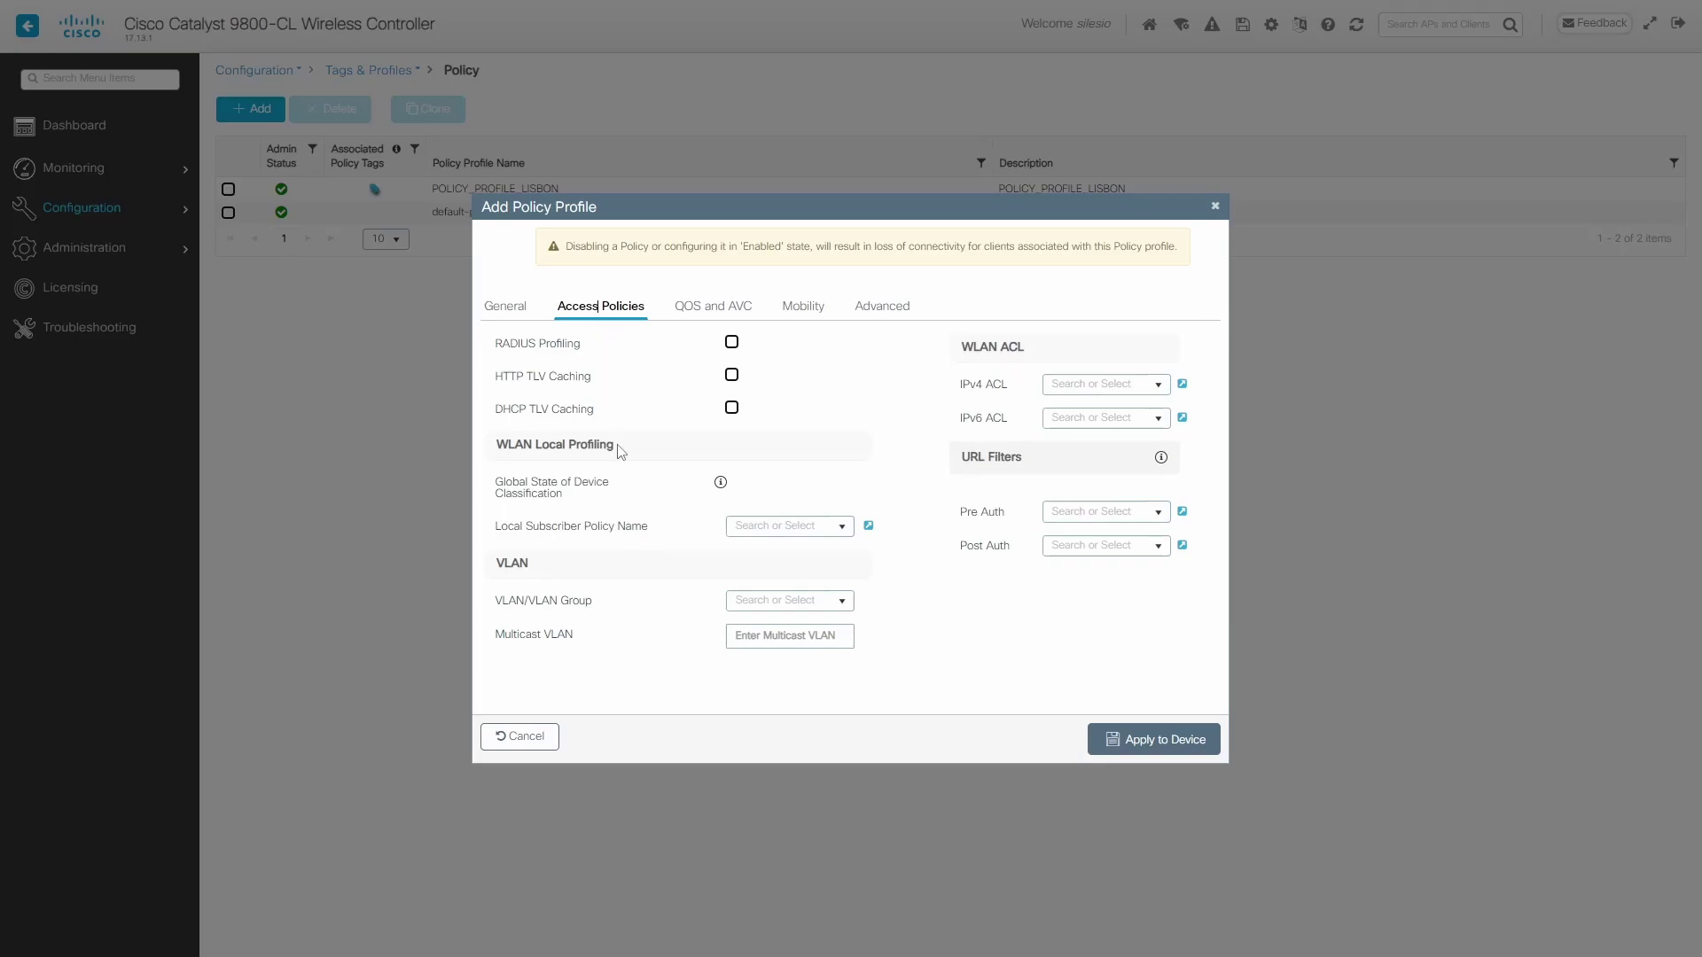
- Assign VLAN 30 under Access Policies and apply POLICY_PROFILE_BINARYAVENUE to the device
{"action": "left_click", "coordinate": [758, 605]}
{"action": "type", "text": "30"}
{"action": "left_click", "coordinate": [843, 601]}
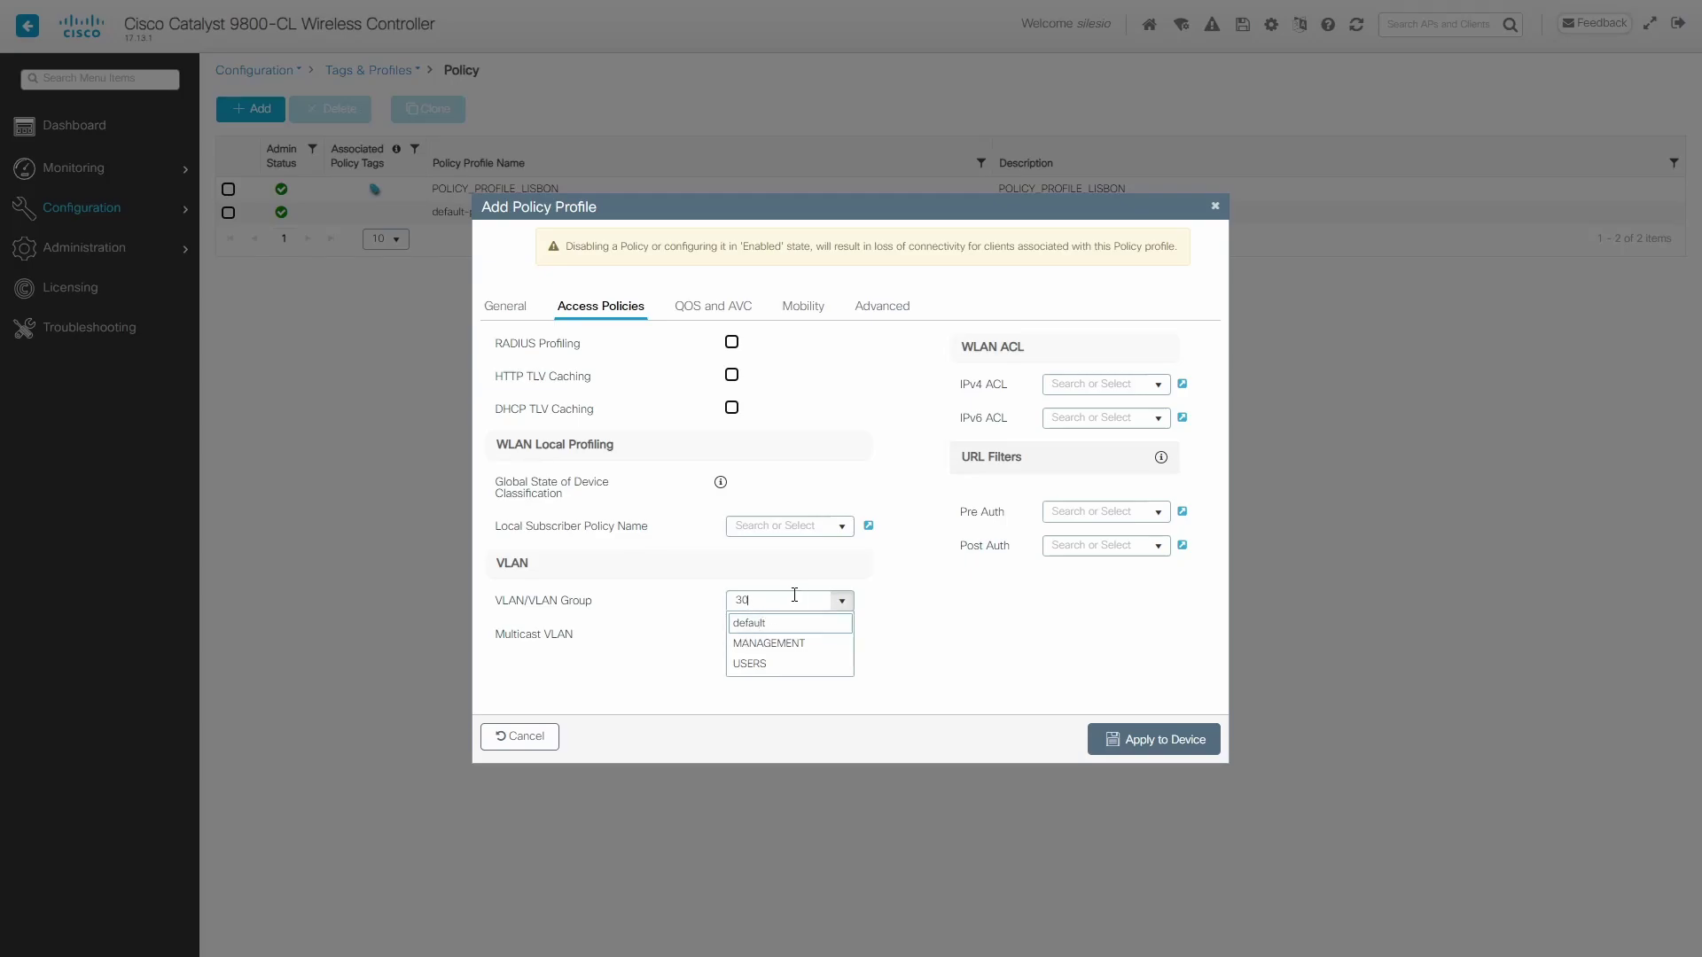
{"action": "left_click", "coordinate": [913, 606]}
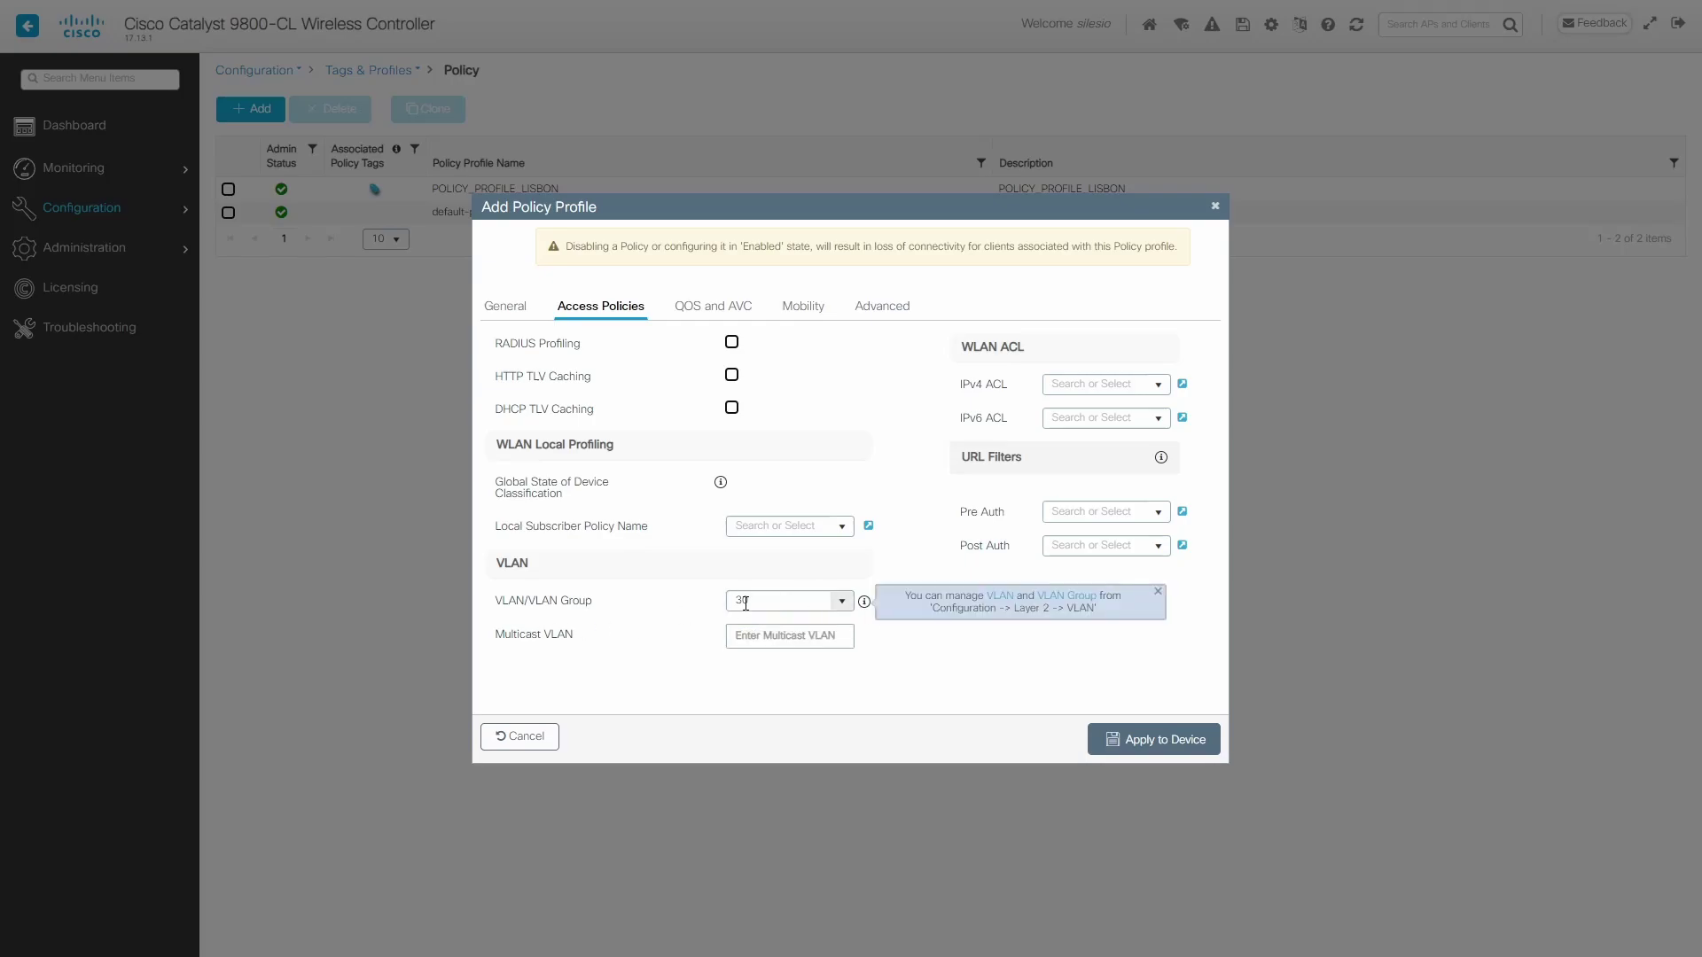
{"action": "left_click", "coordinate": [1135, 747]}
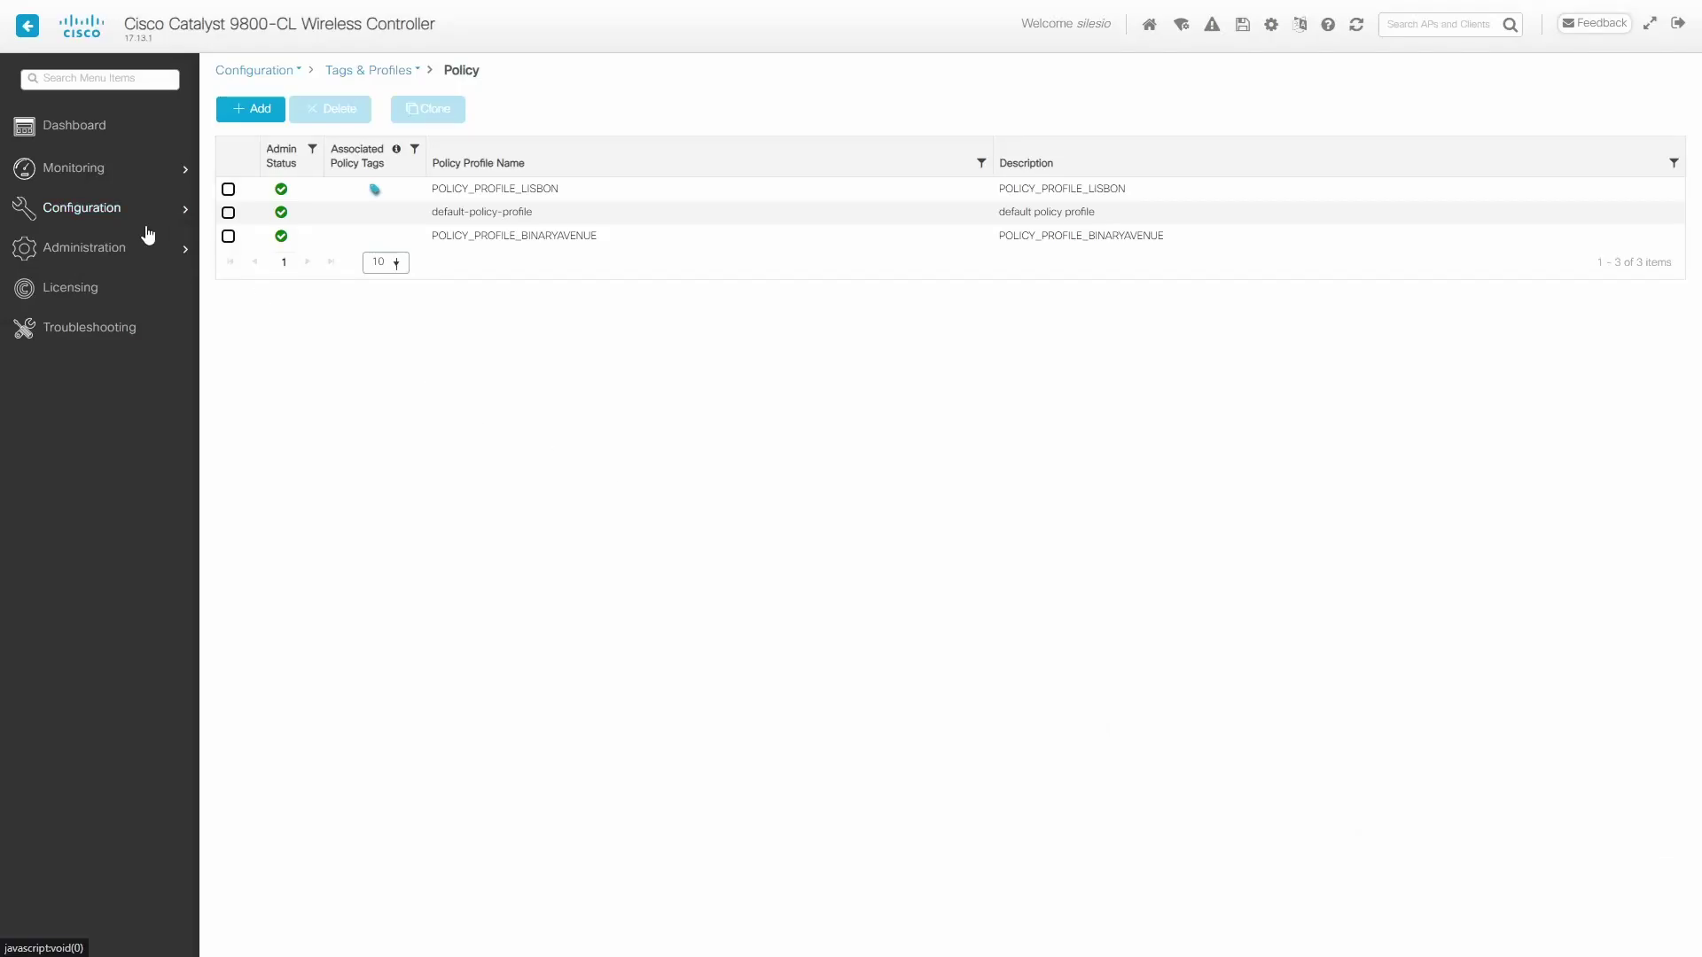
- Add a policy tag named POLICY_TAG_BINARYAVENUE, with the same text as its description
{"action": "mouse_move", "coordinate": [128, 223]}
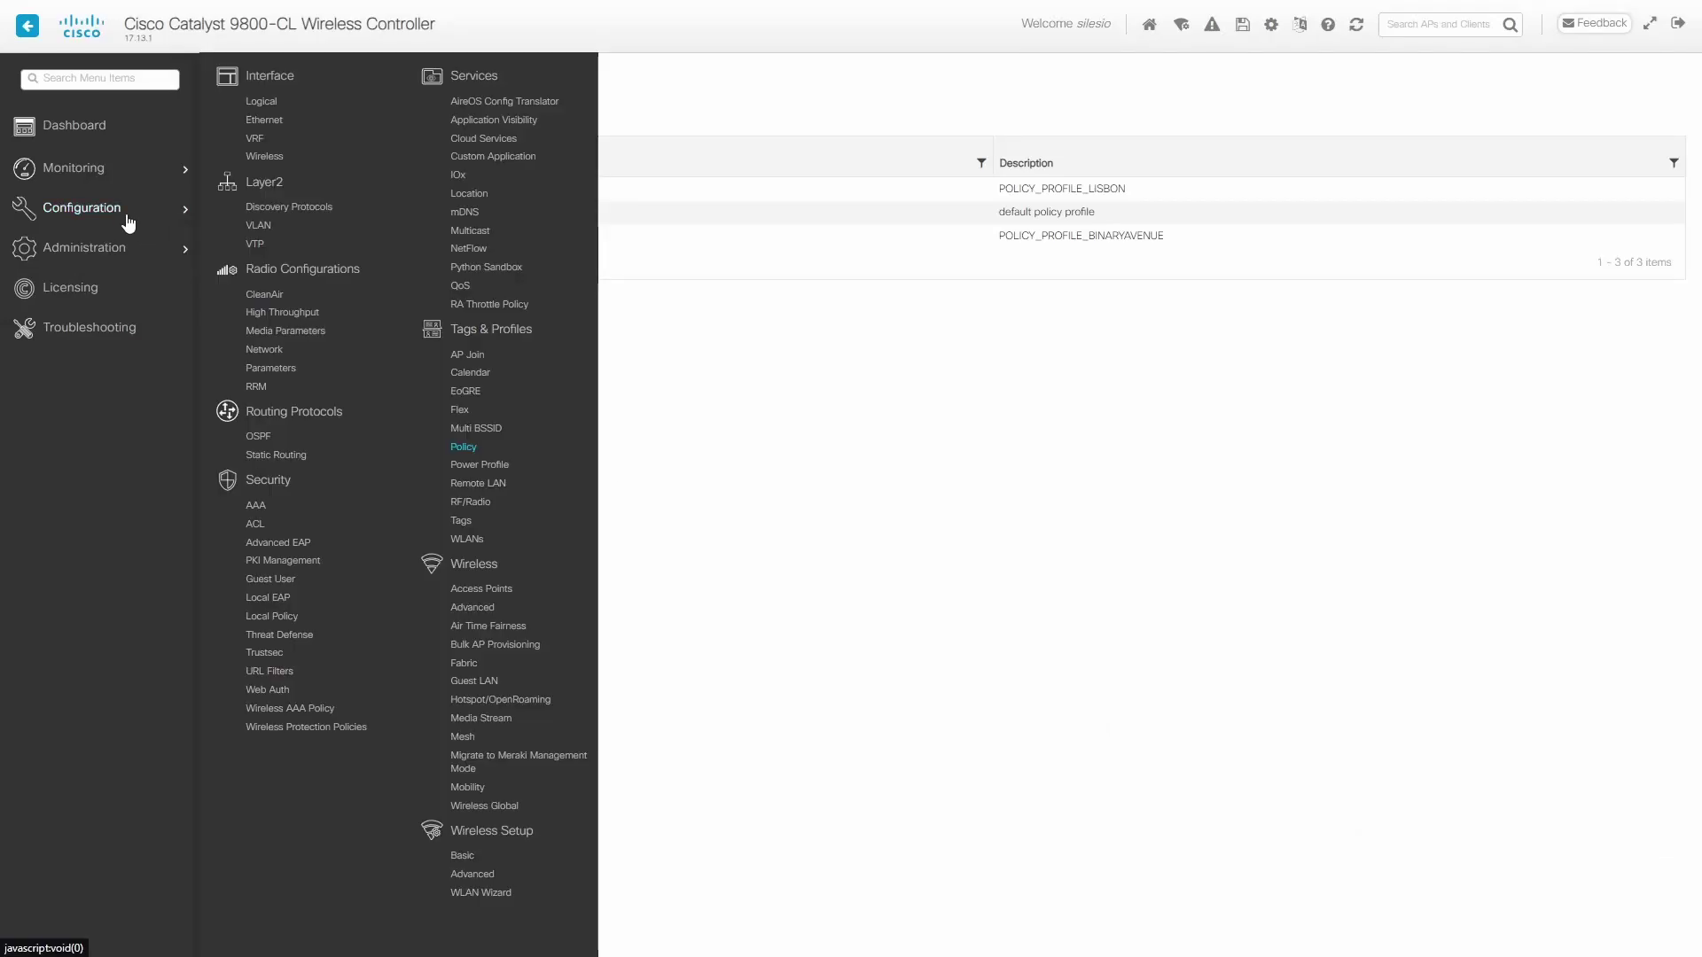
{"action": "left_click", "coordinate": [470, 522]}
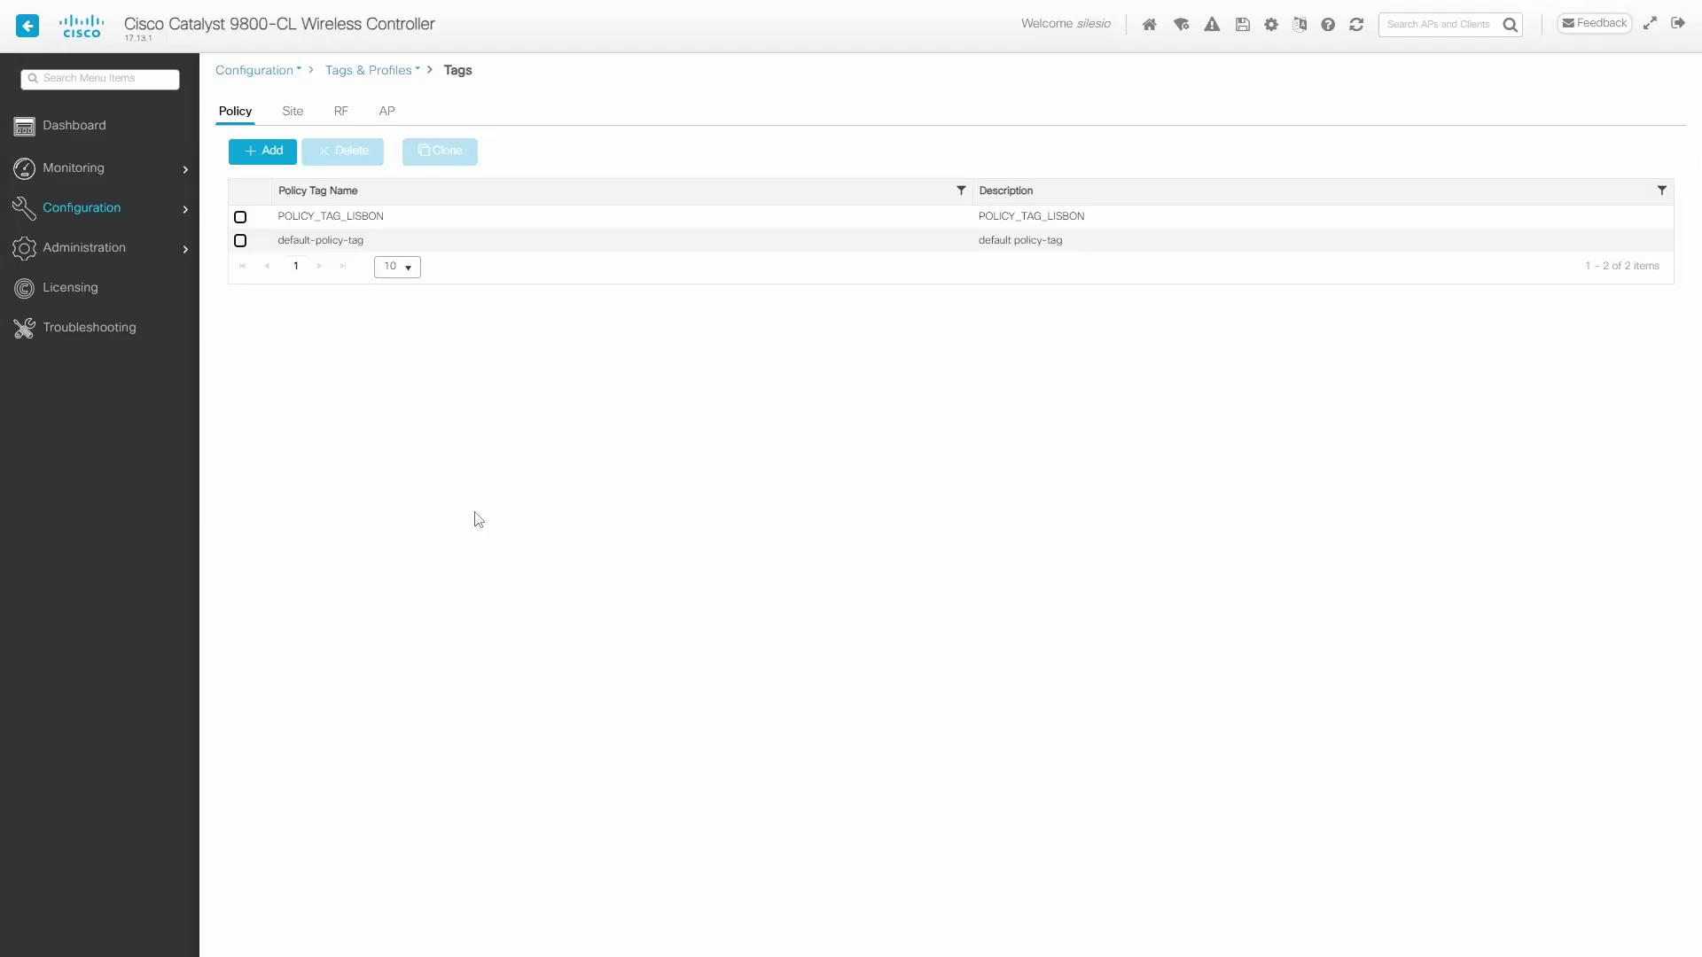
{"action": "left_click", "coordinate": [269, 155]}
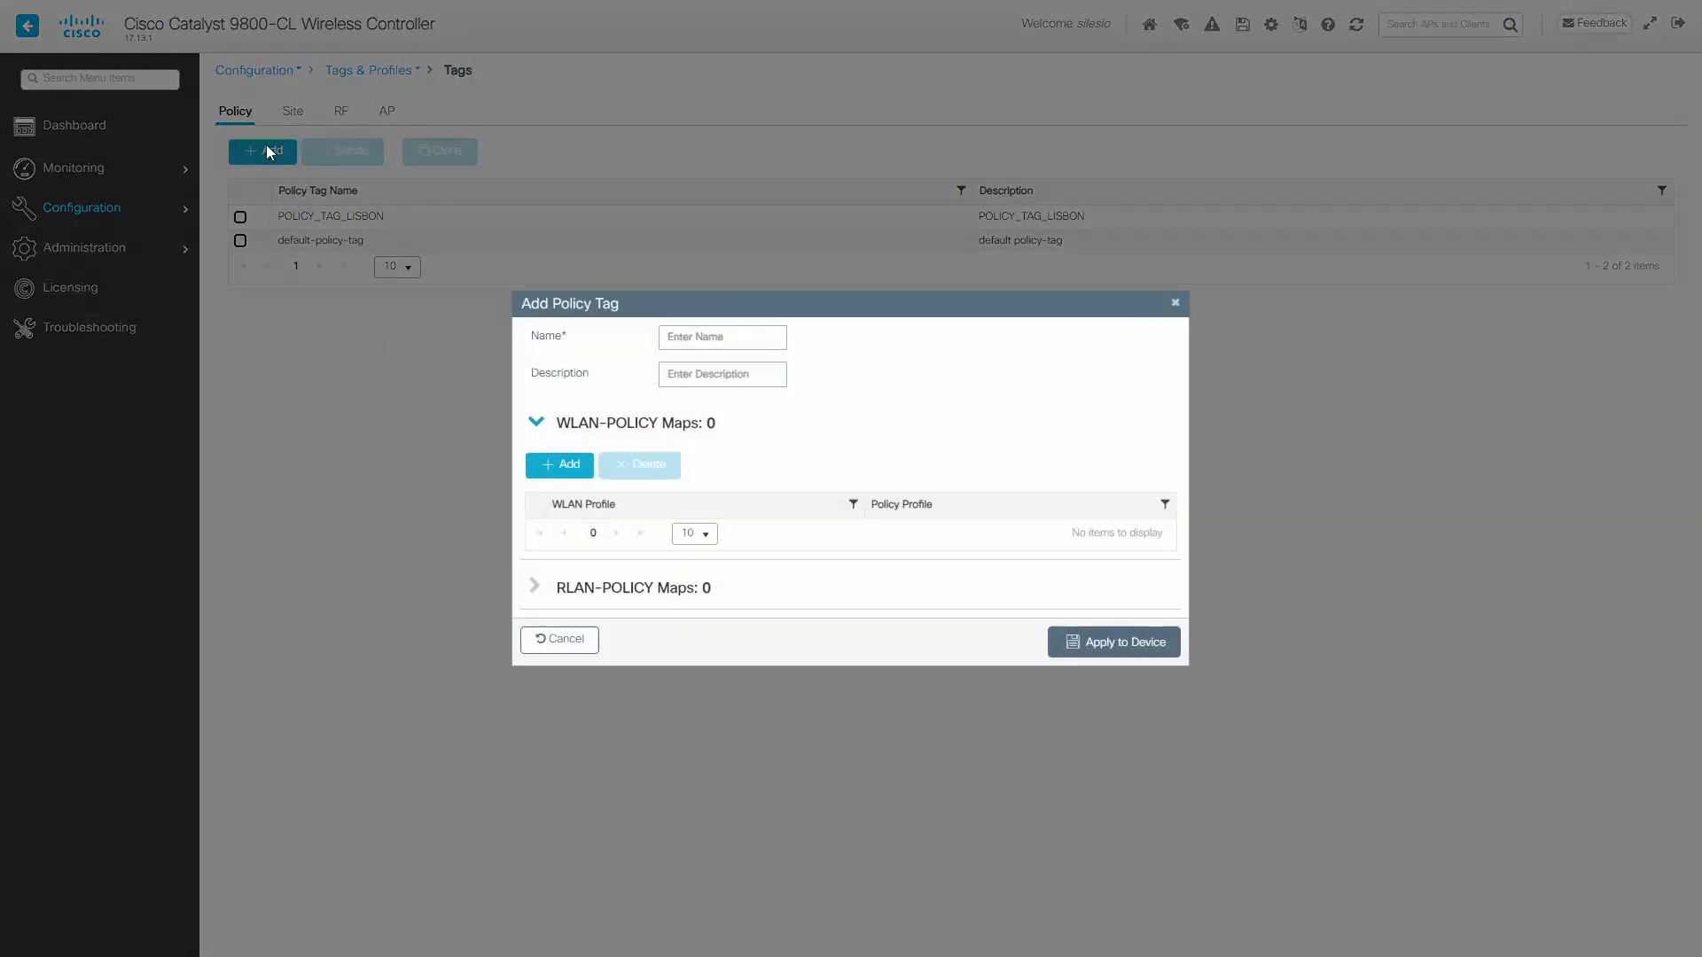
{"action": "left_click", "coordinate": [718, 337]}
{"action": "key", "text": "ctrl+v"}
{"action": "mouse_move", "coordinate": [705, 338]}
{"action": "left_mouse_down"}
{"action": "mouse_move", "coordinate": [665, 337]}
{"action": "mouse_move", "coordinate": [710, 337]}
{"action": "left_mouse_up"}
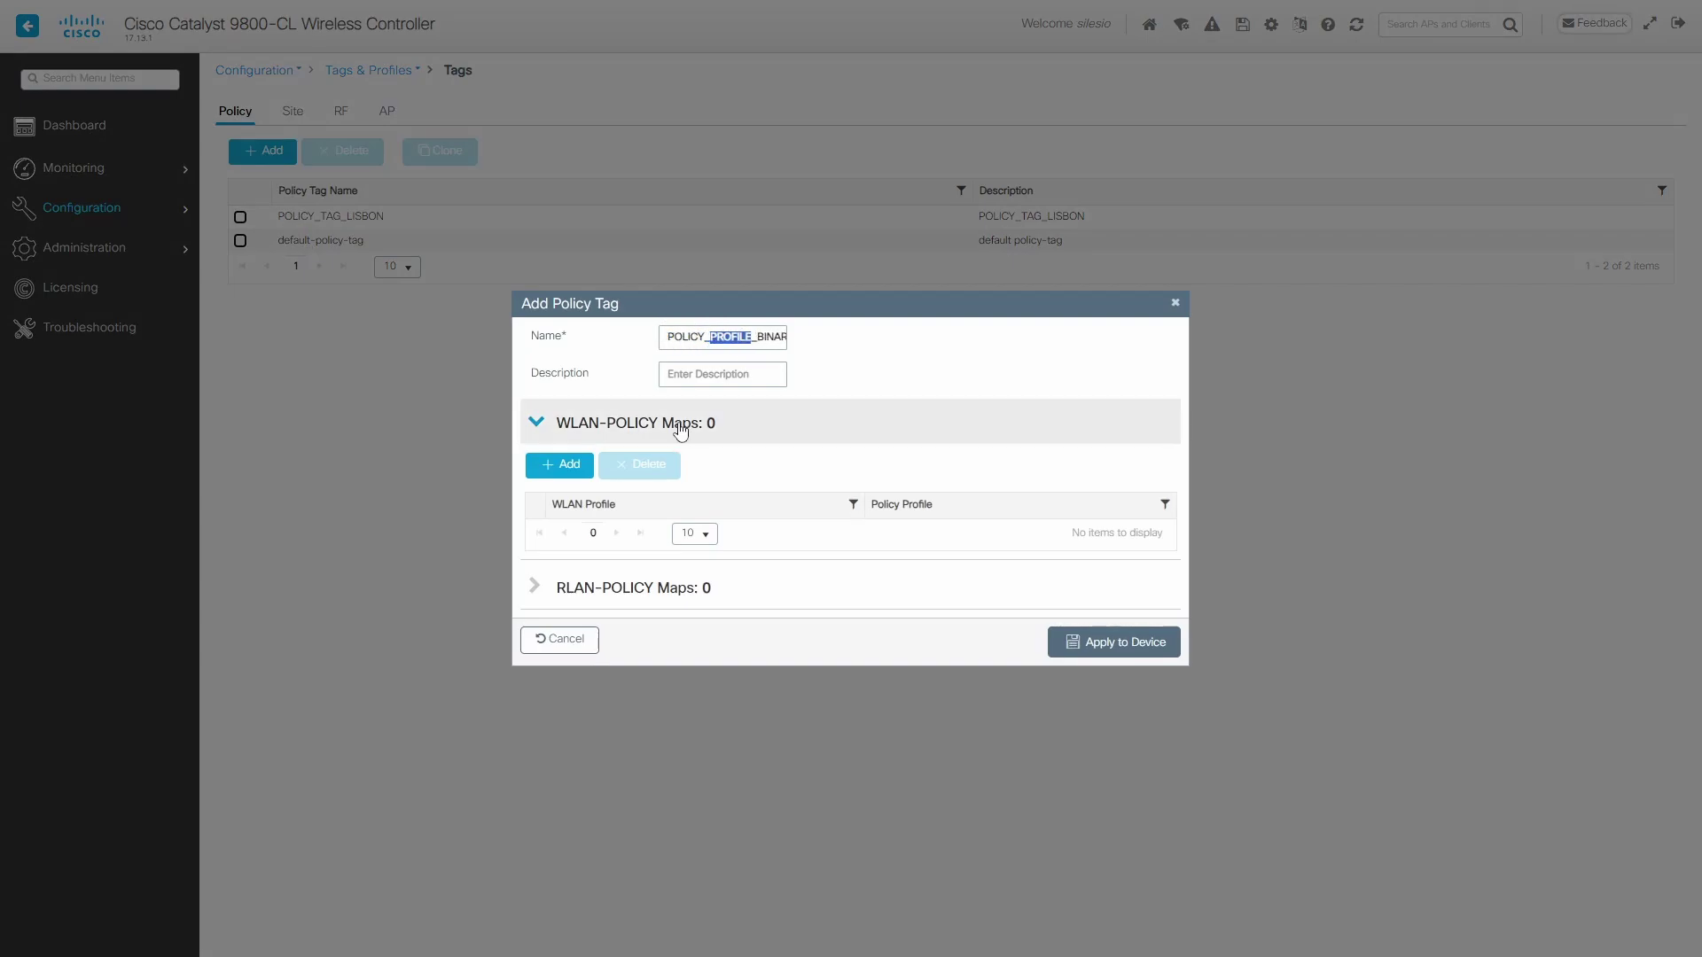
{"action": "type", "text": "TAG"}
{"action": "key", "text": "End"}
{"action": "key", "text": "ctrl+a"}
{"action": "key", "text": "ctrl+c"}
{"action": "key", "text": "Tab"}
{"action": "key", "text": "ctrl+v"}
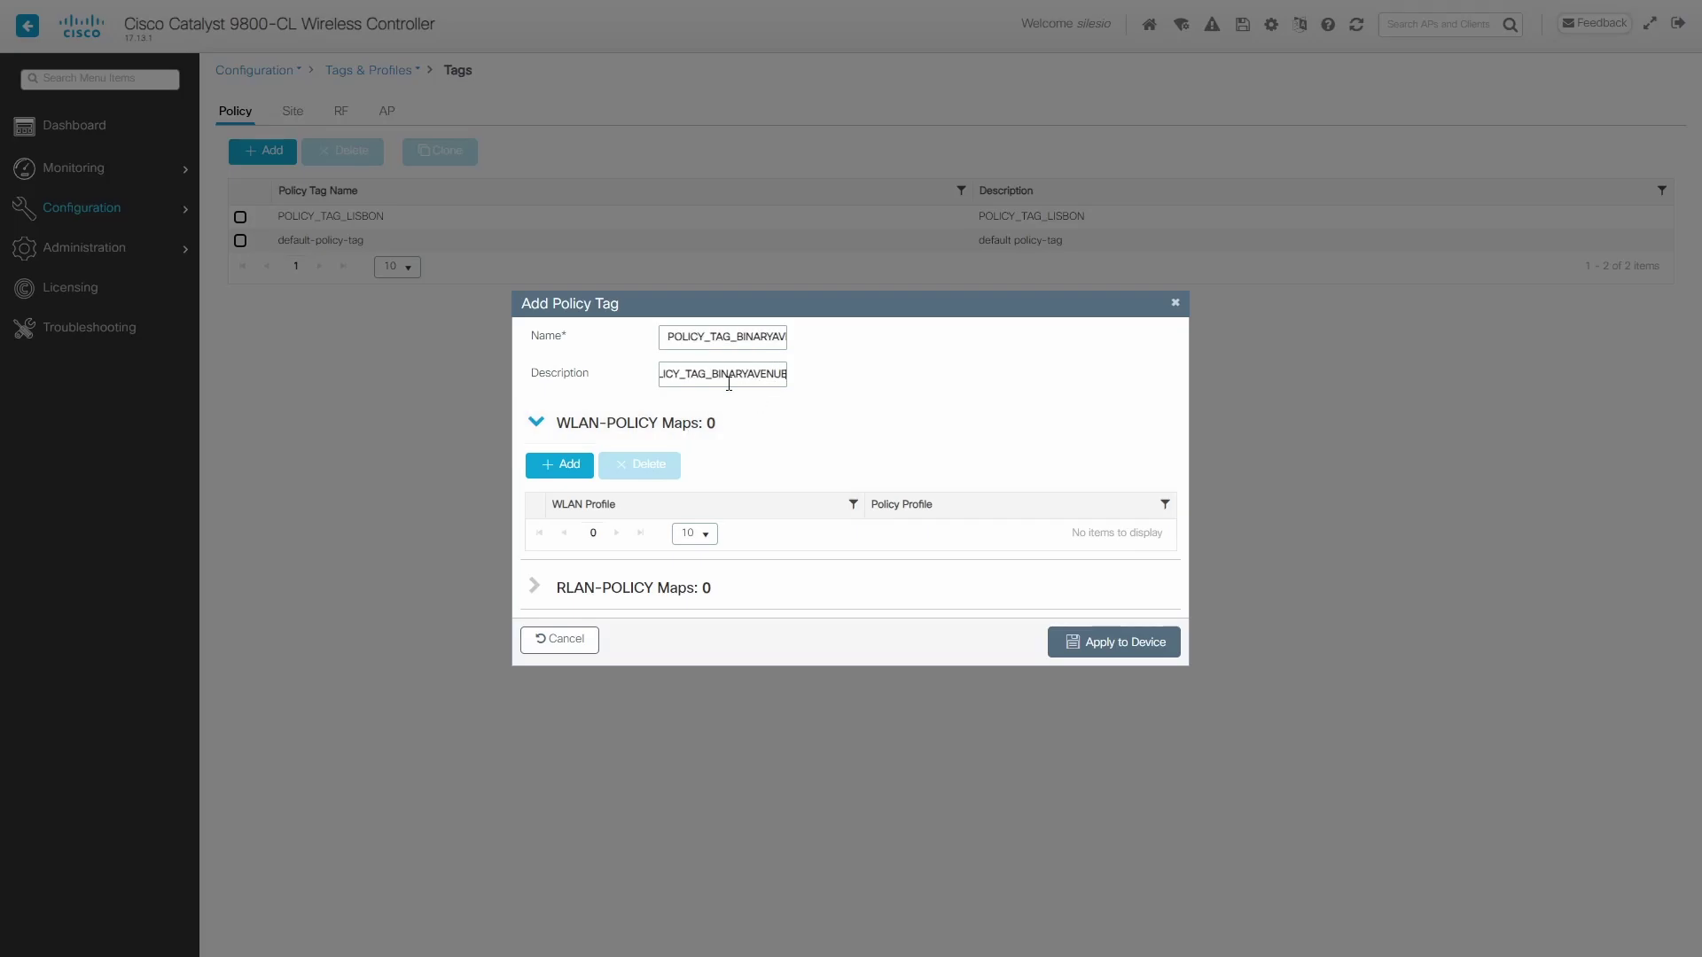
- Map WLAN_BINARYAVENUE to POLICY_PROFILE_BINARYAVENUE in the tag and apply it to the device
{"action": "left_click", "coordinate": [561, 467]}
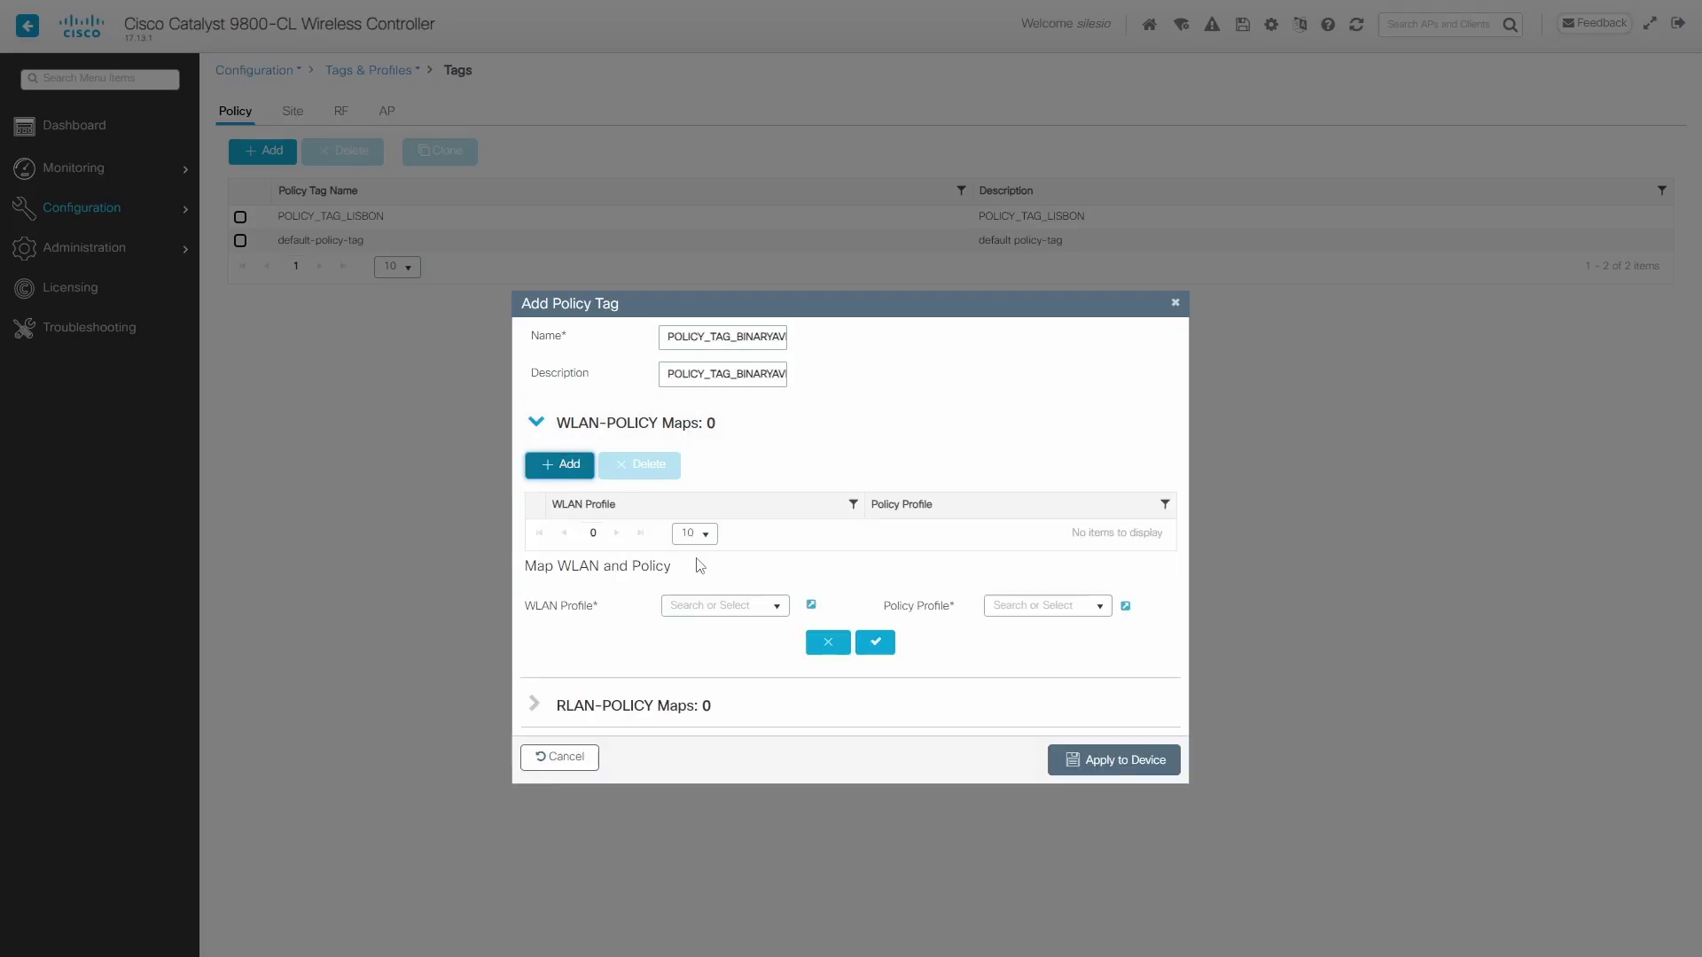
{"action": "left_click", "coordinate": [777, 608]}
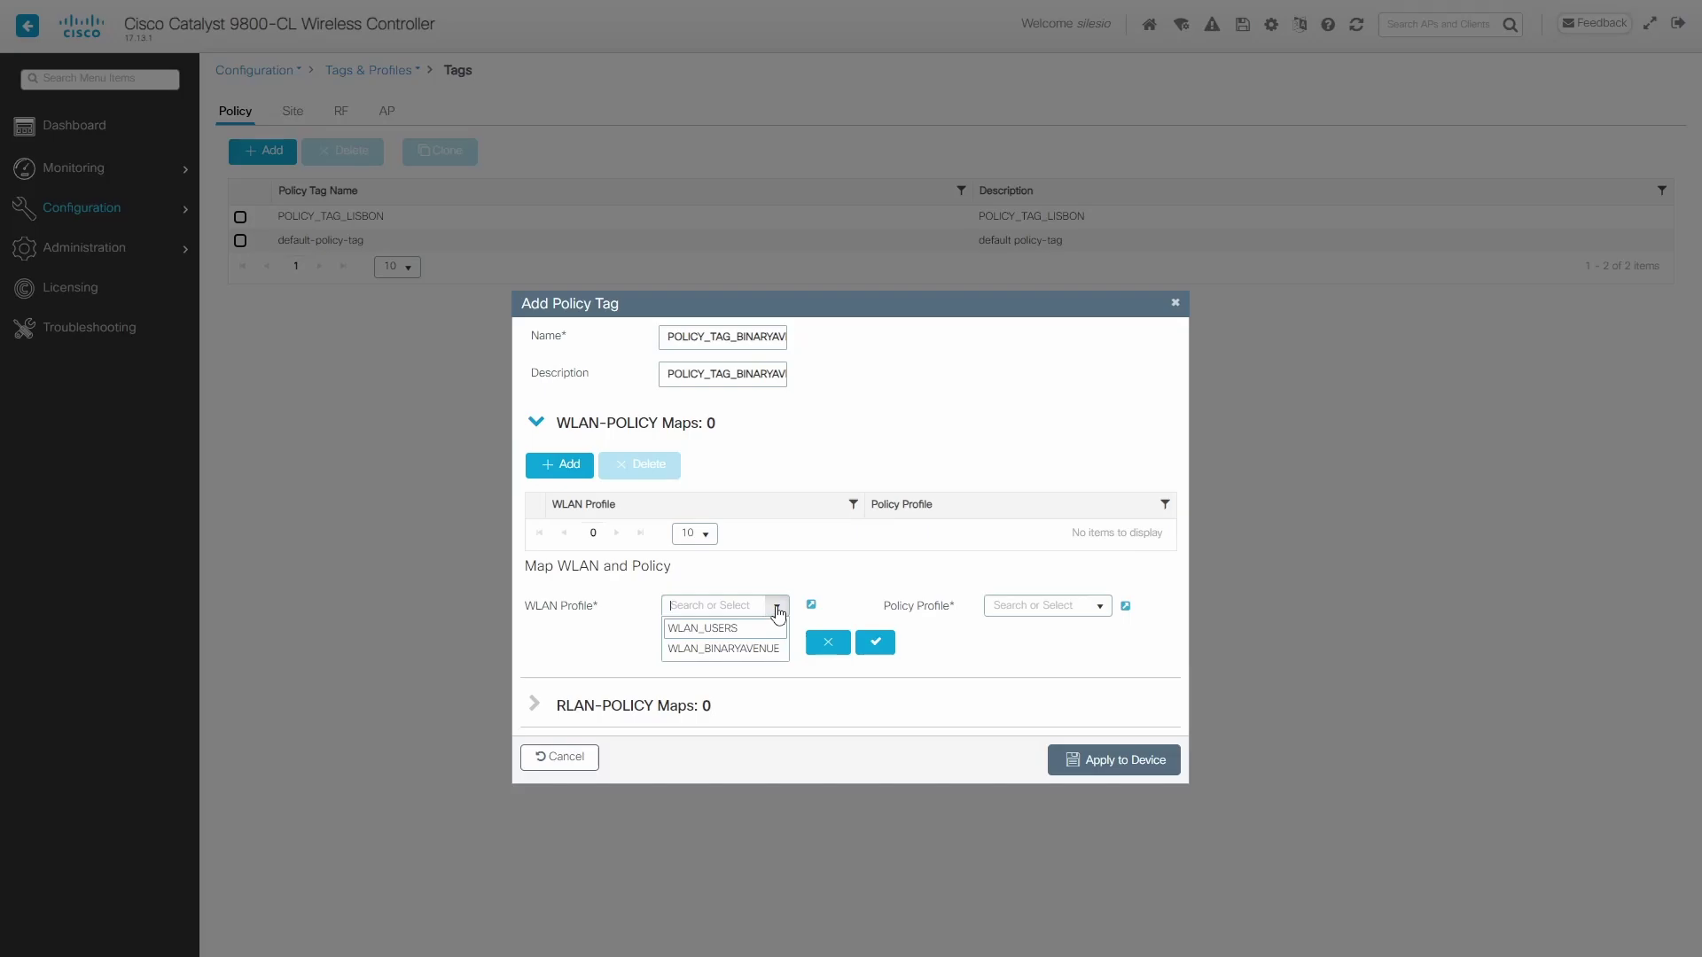
{"action": "left_click", "coordinate": [725, 650]}
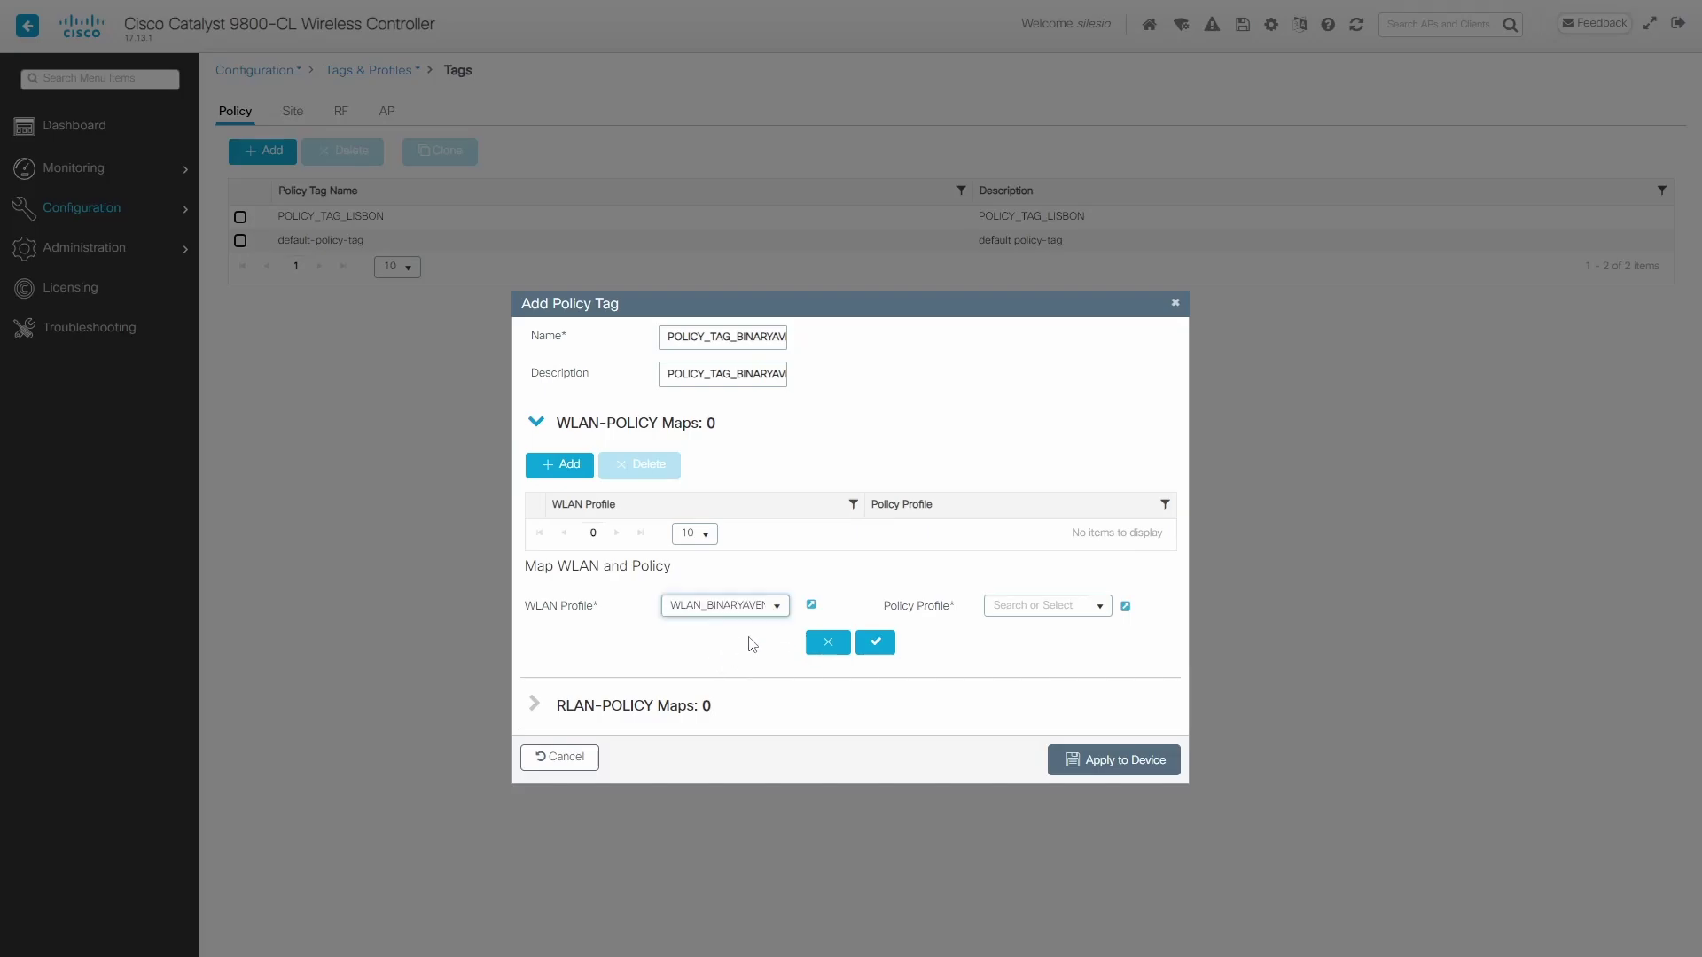
{"action": "left_click", "coordinate": [1099, 607]}
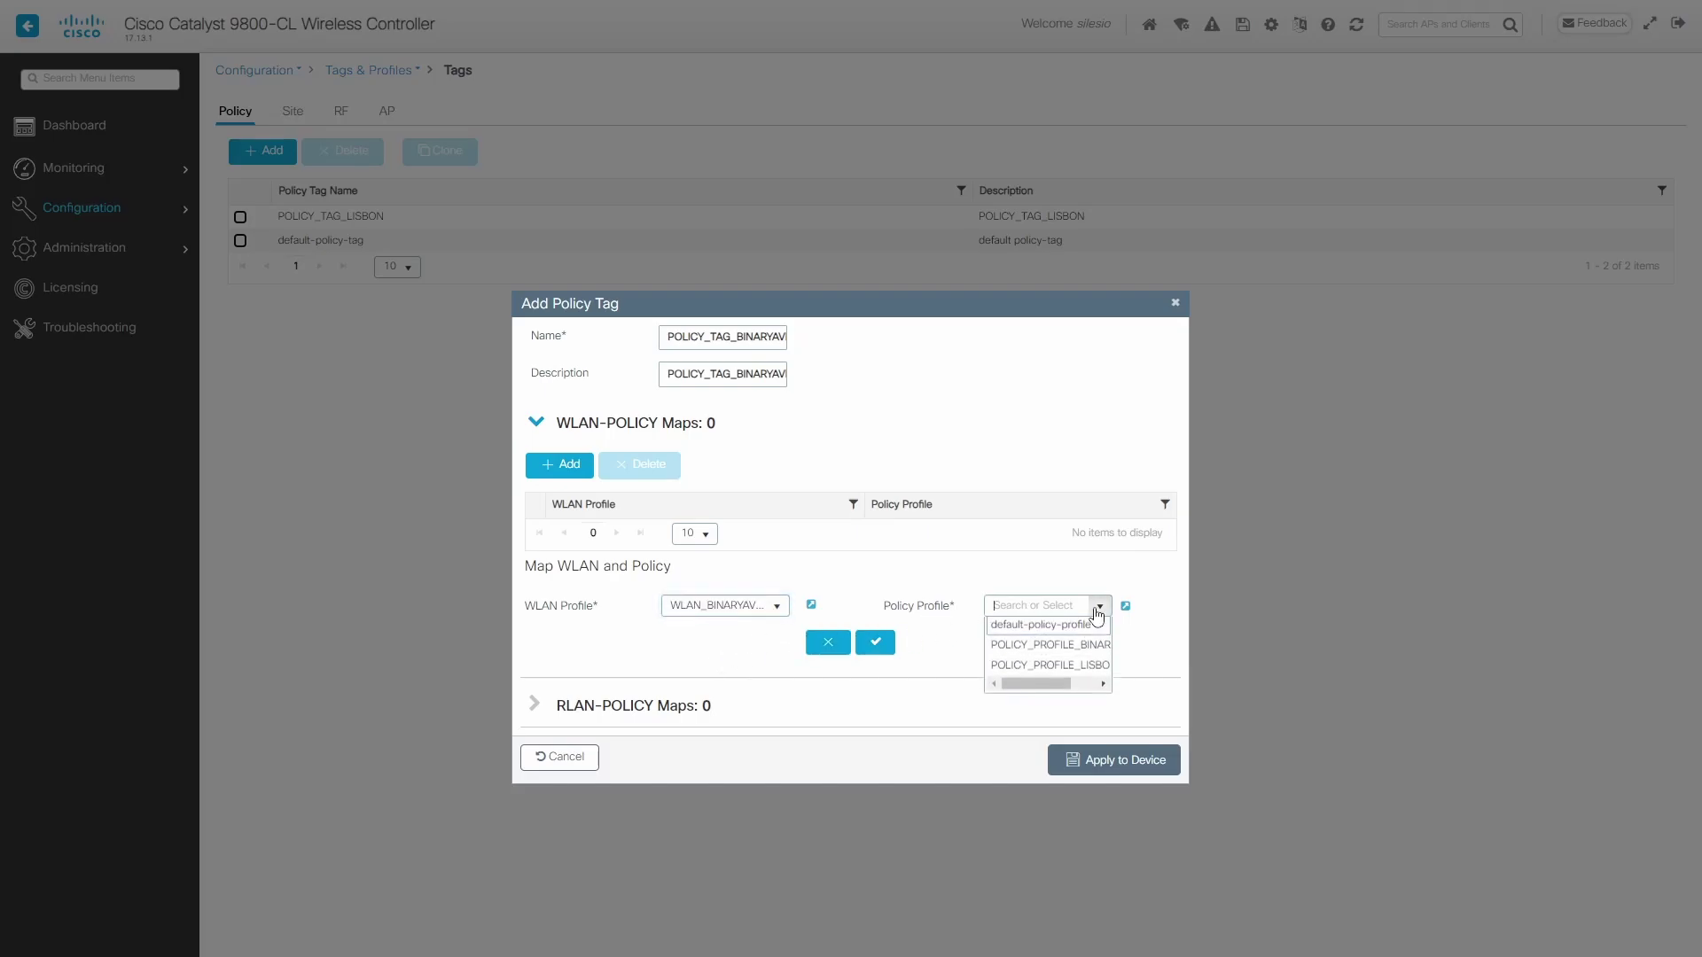
{"action": "left_click", "coordinate": [1066, 649]}
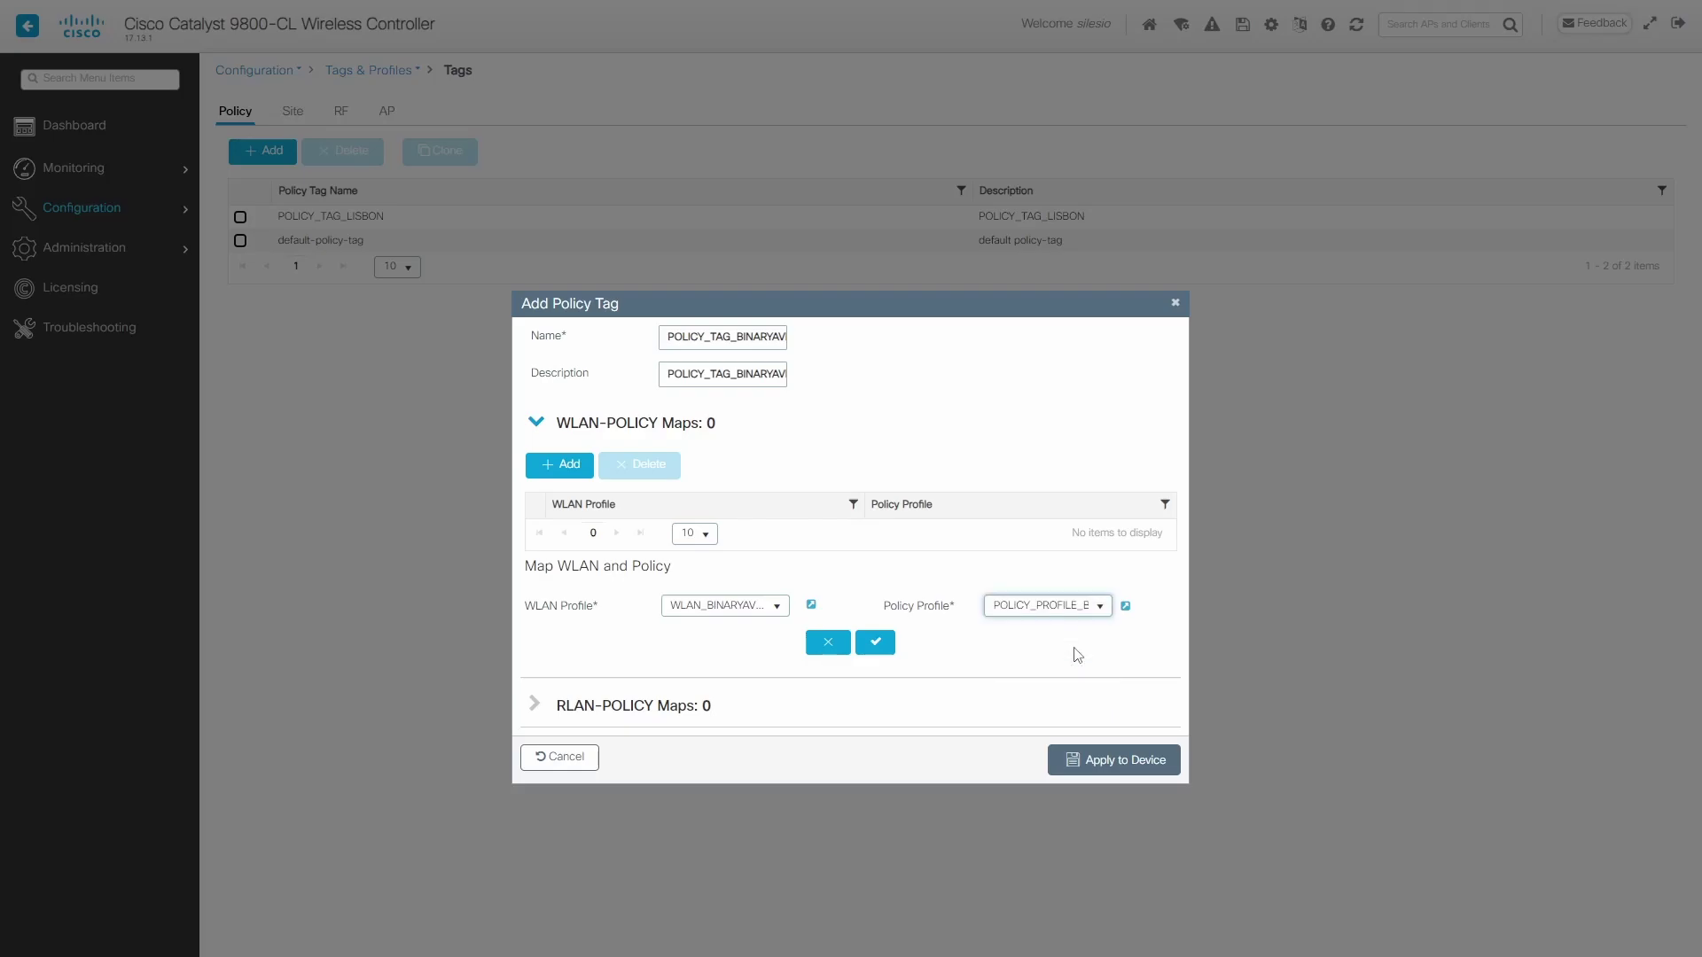
{"action": "left_click", "coordinate": [875, 642]}
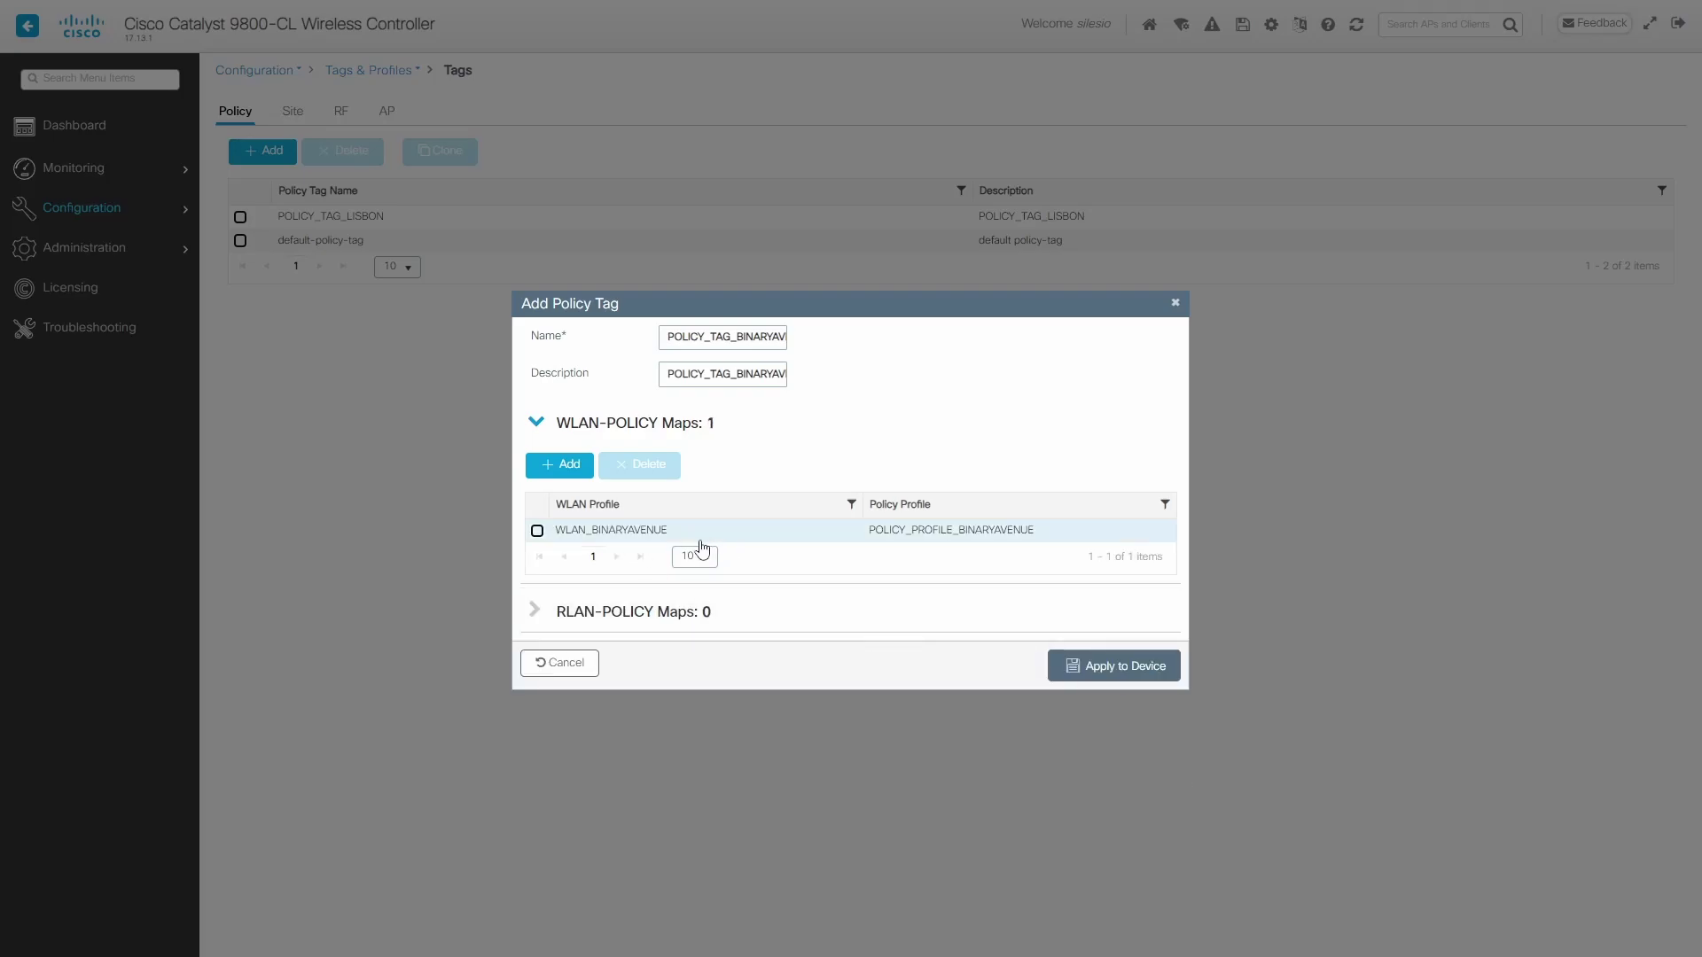
{"action": "left_click", "coordinate": [1104, 667]}
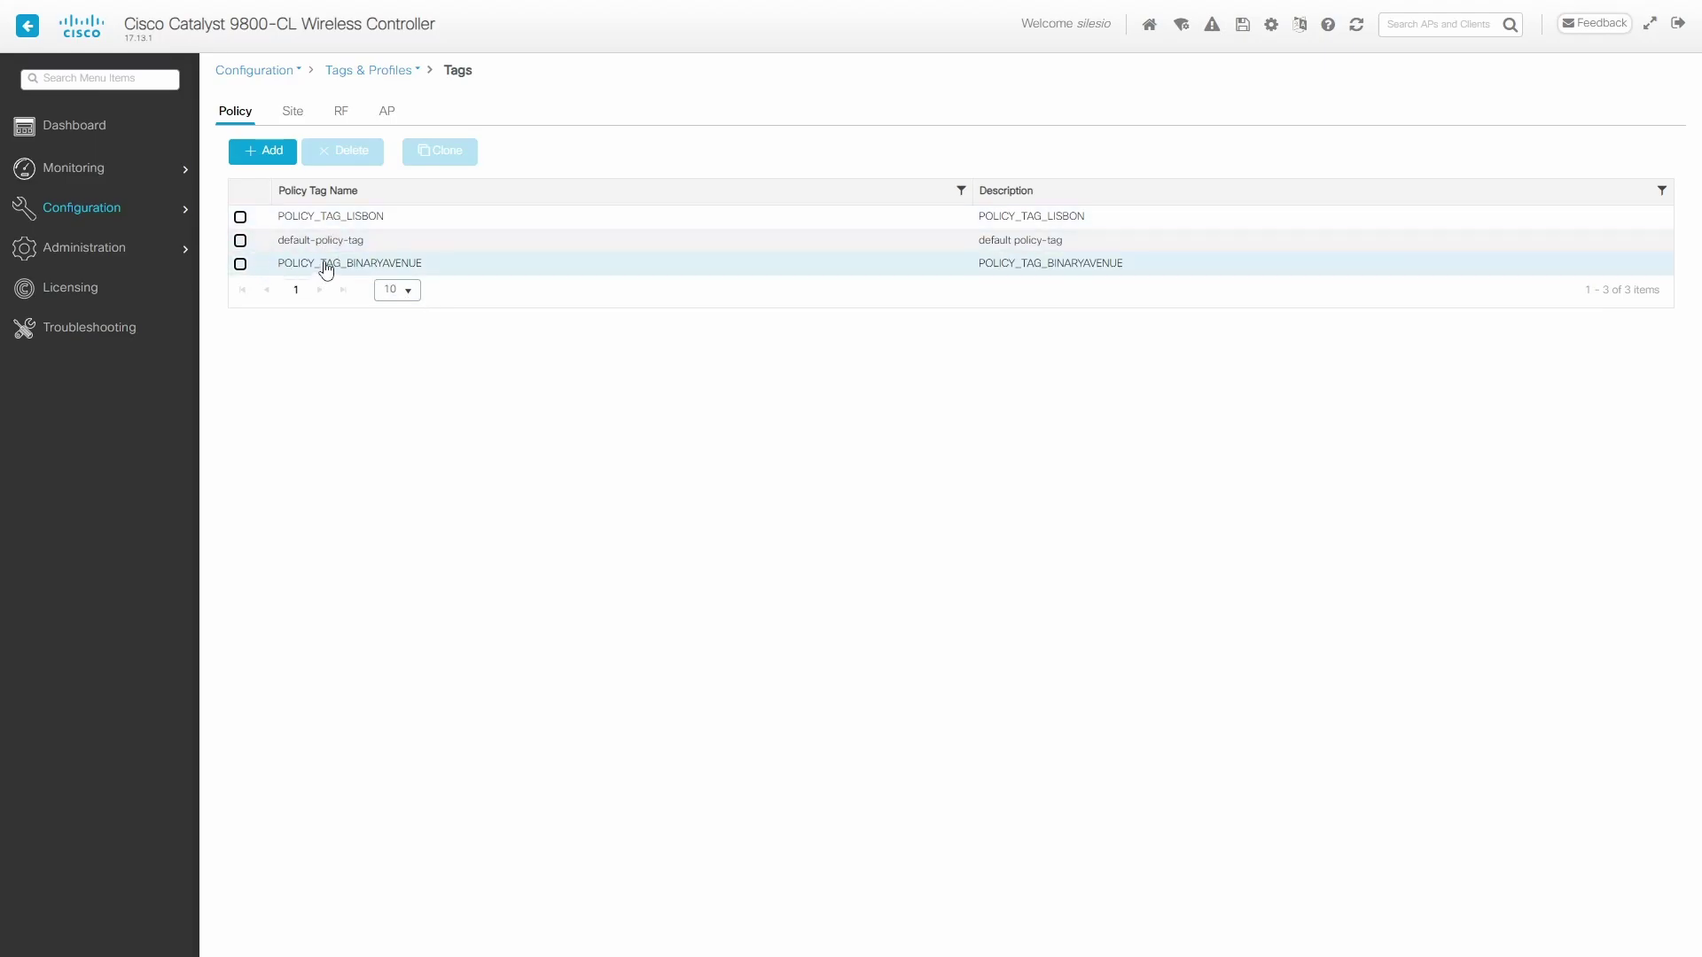
{"action": "mouse_move", "coordinate": [128, 226]}
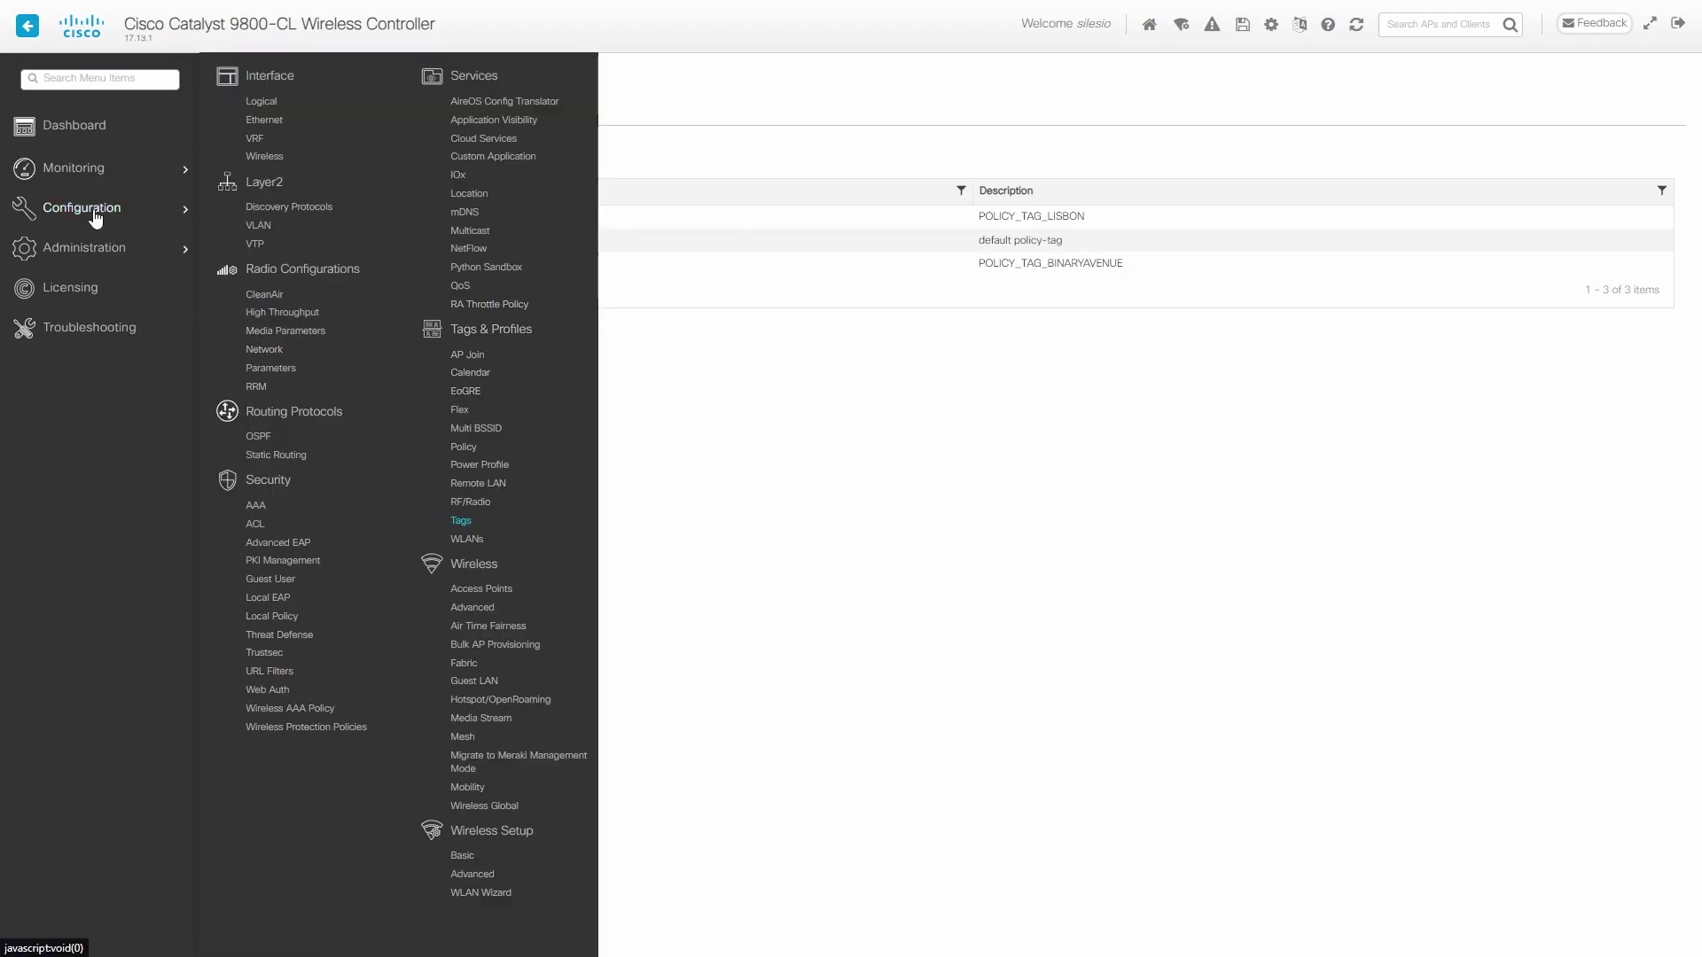
- Under Flex, add FLEX_PROFILE_BINARYAVENUE as name and description, then edit the native VLAN ID to 10
{"action": "left_click", "coordinate": [466, 412]}
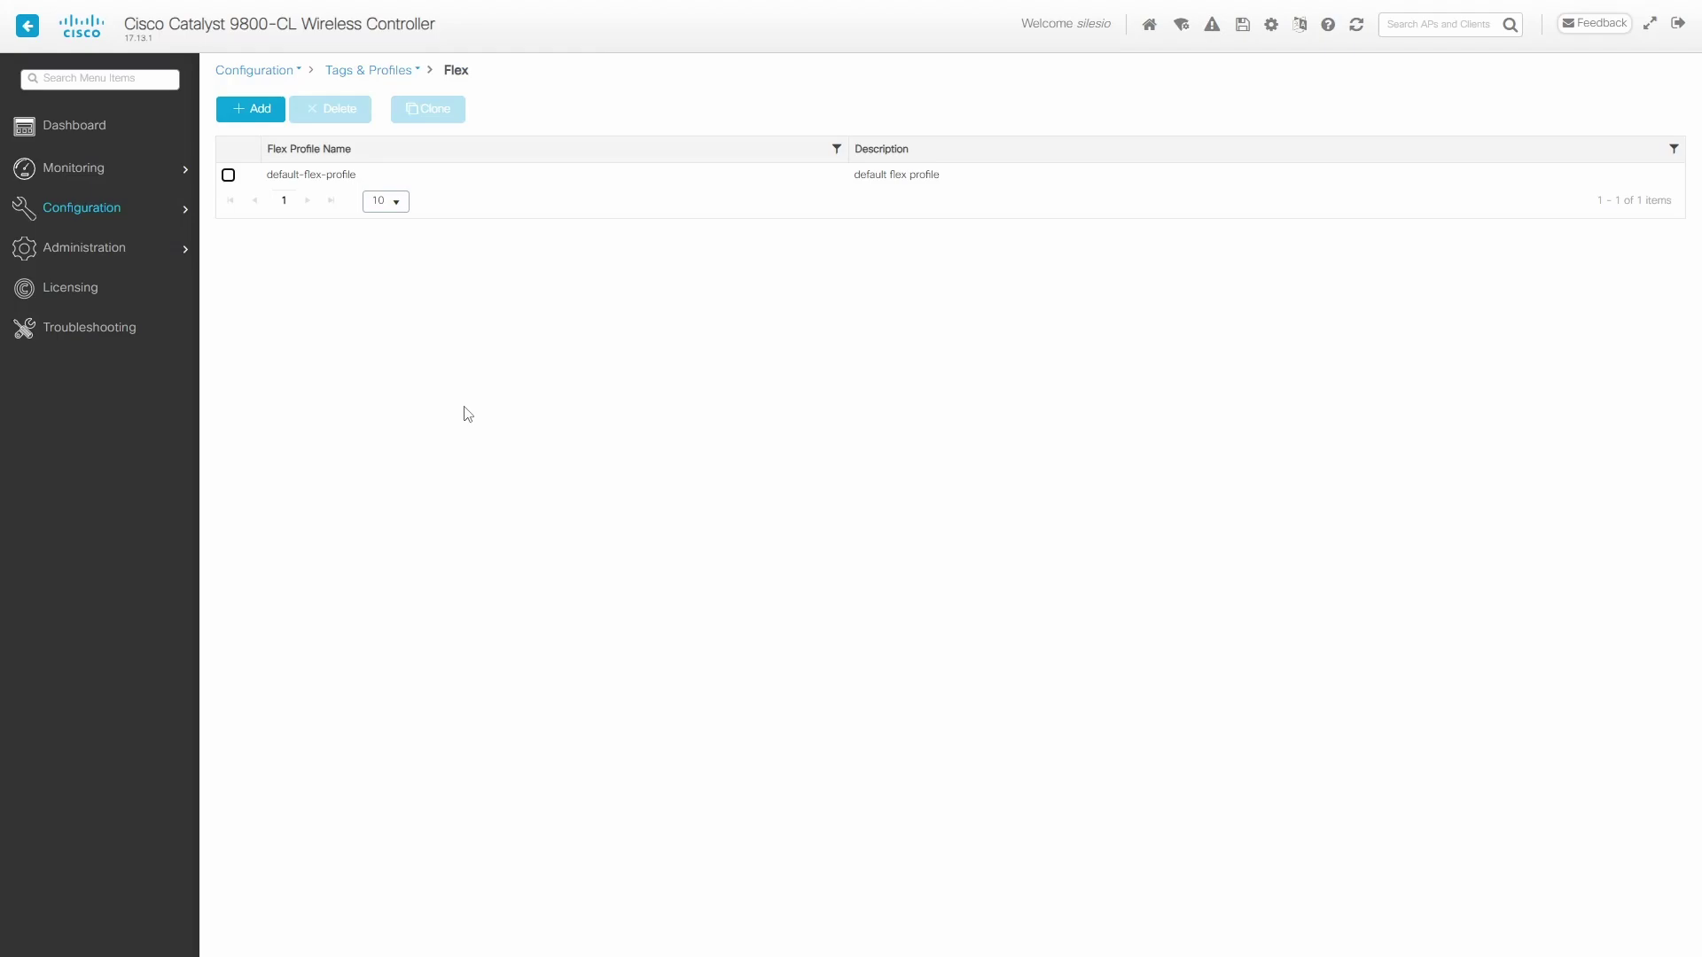
{"action": "left_click", "coordinate": [256, 108]}
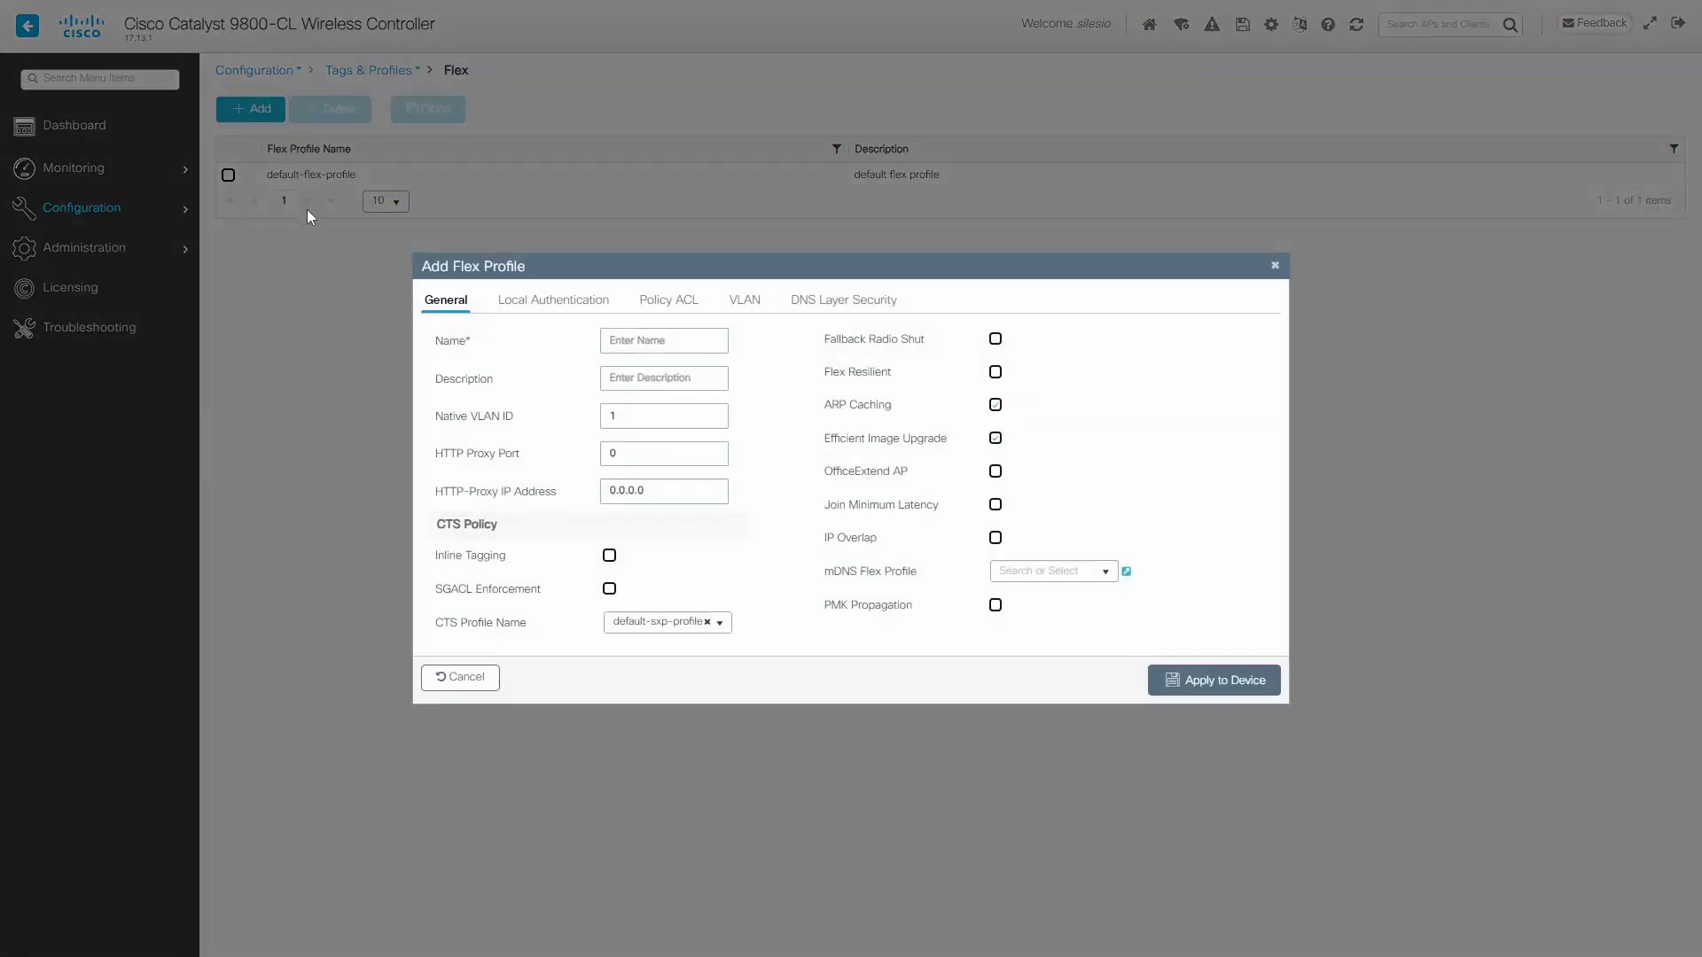
{"action": "left_click", "coordinate": [613, 345]}
{"action": "key", "text": "ctrl+v"}
{"action": "left_click_drag", "start_coordinate": [646, 337], "coordinate": [486, 348]}
{"action": "type", "text": "FLEX_PROFILE"}
{"action": "key", "text": "ctrl+a"}
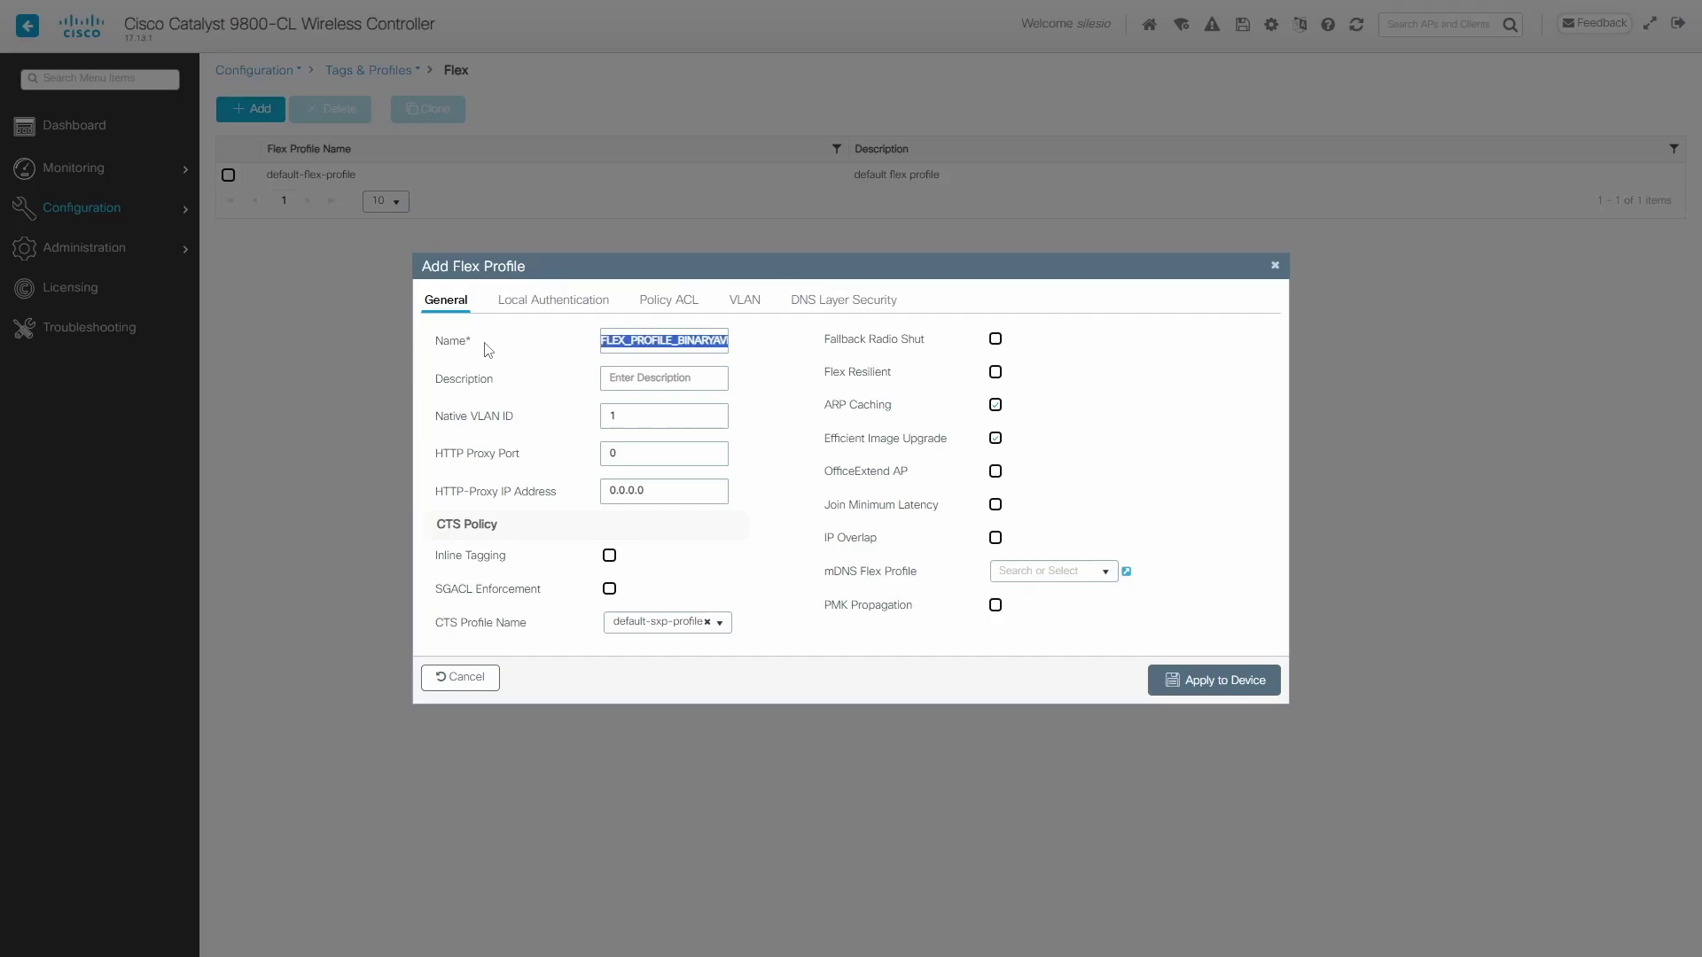
{"action": "key", "text": "ctrl+c"}
{"action": "key", "text": "Tab"}
{"action": "key", "text": "ctrl+v"}
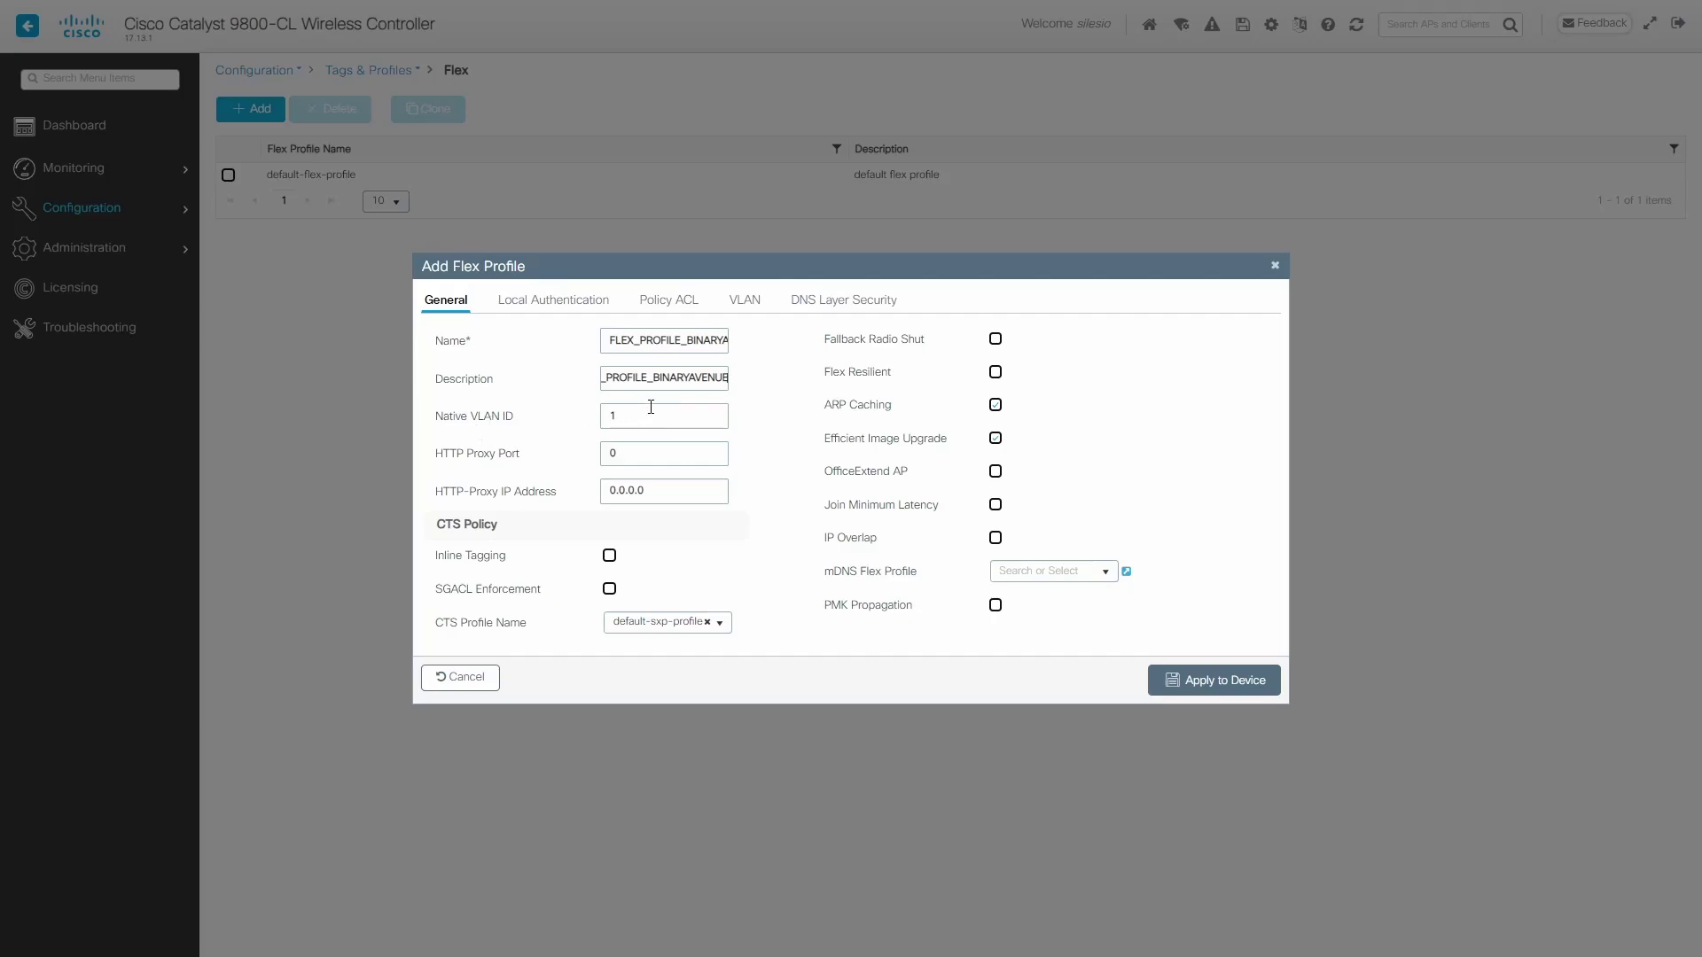
{"action": "left_click", "coordinate": [644, 417]}
- Add VLAN 30 (name 30, ID 30) to FLEX_PROFILE_BINARYAVENUE and apply the profile to the controller
{"action": "left_click", "coordinate": [748, 303]}
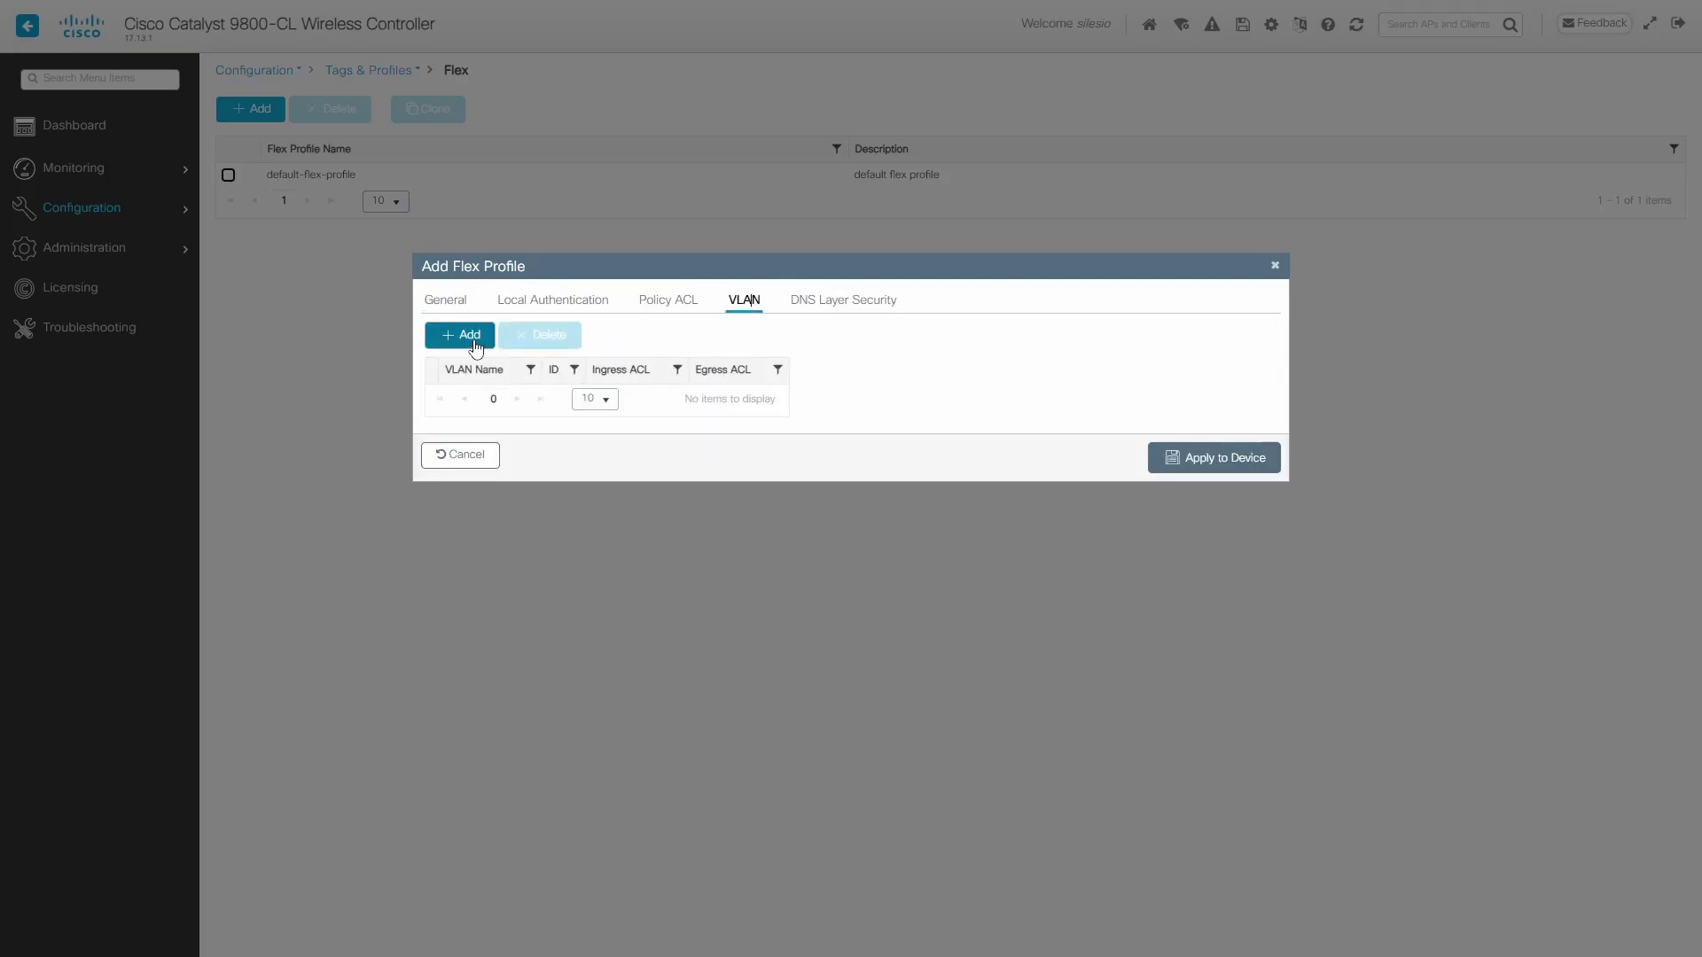
{"action": "left_click", "coordinate": [474, 342]}
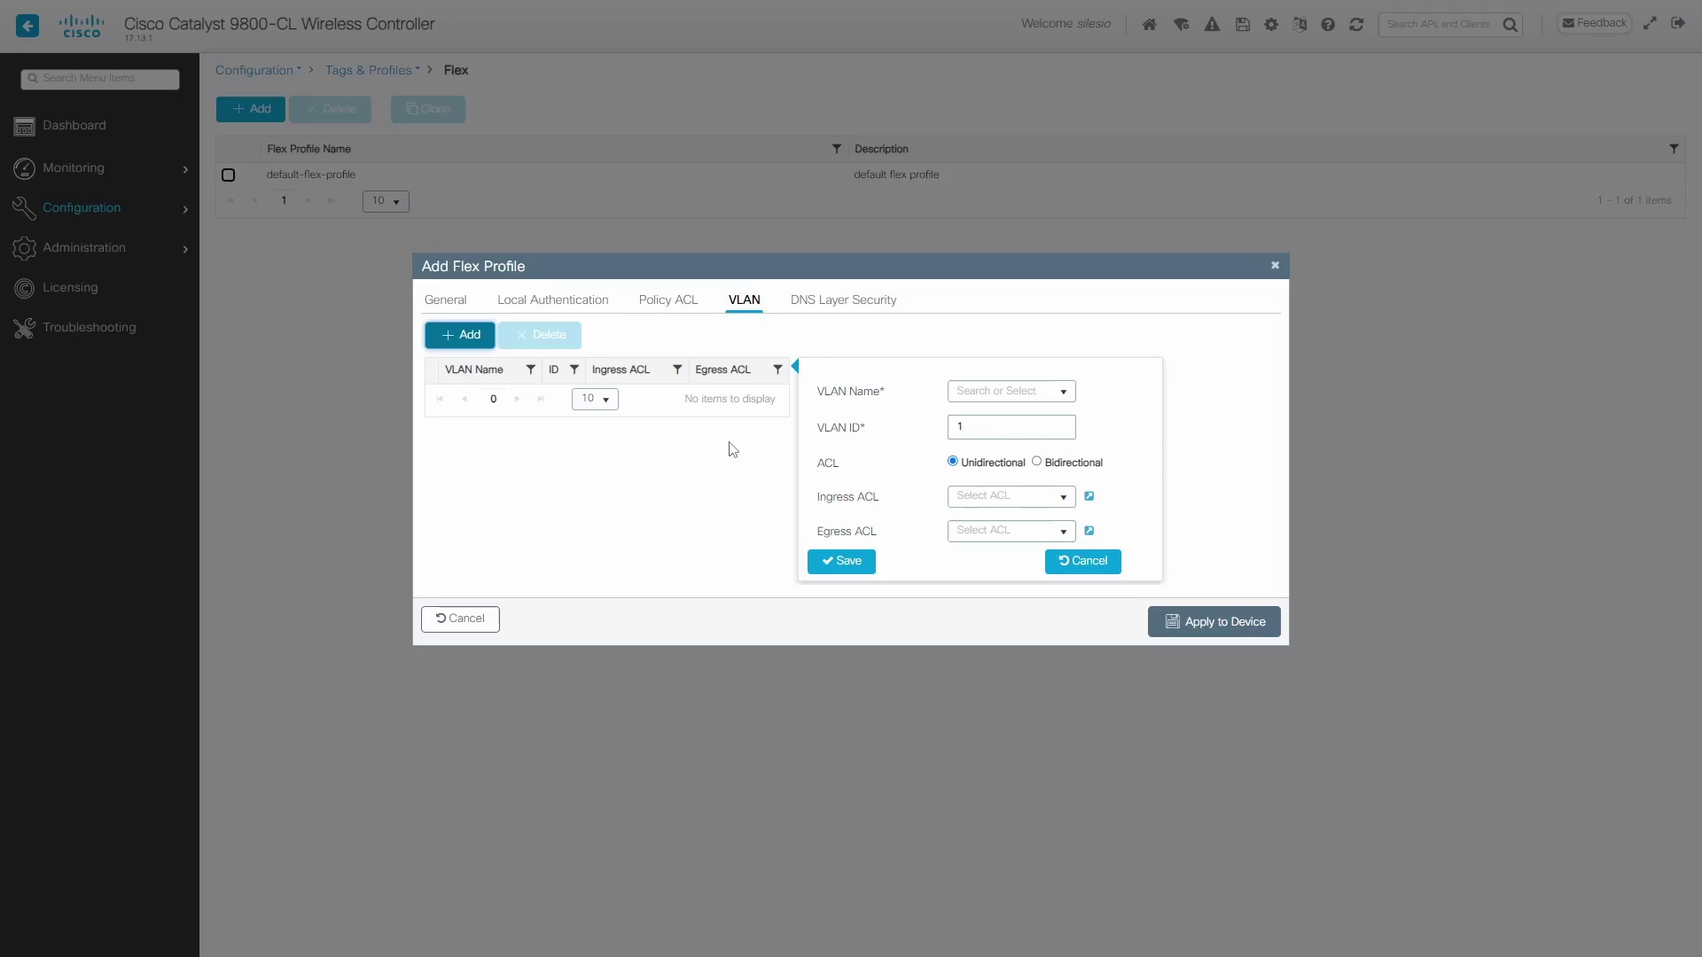
{"action": "left_click", "coordinate": [1064, 392]}
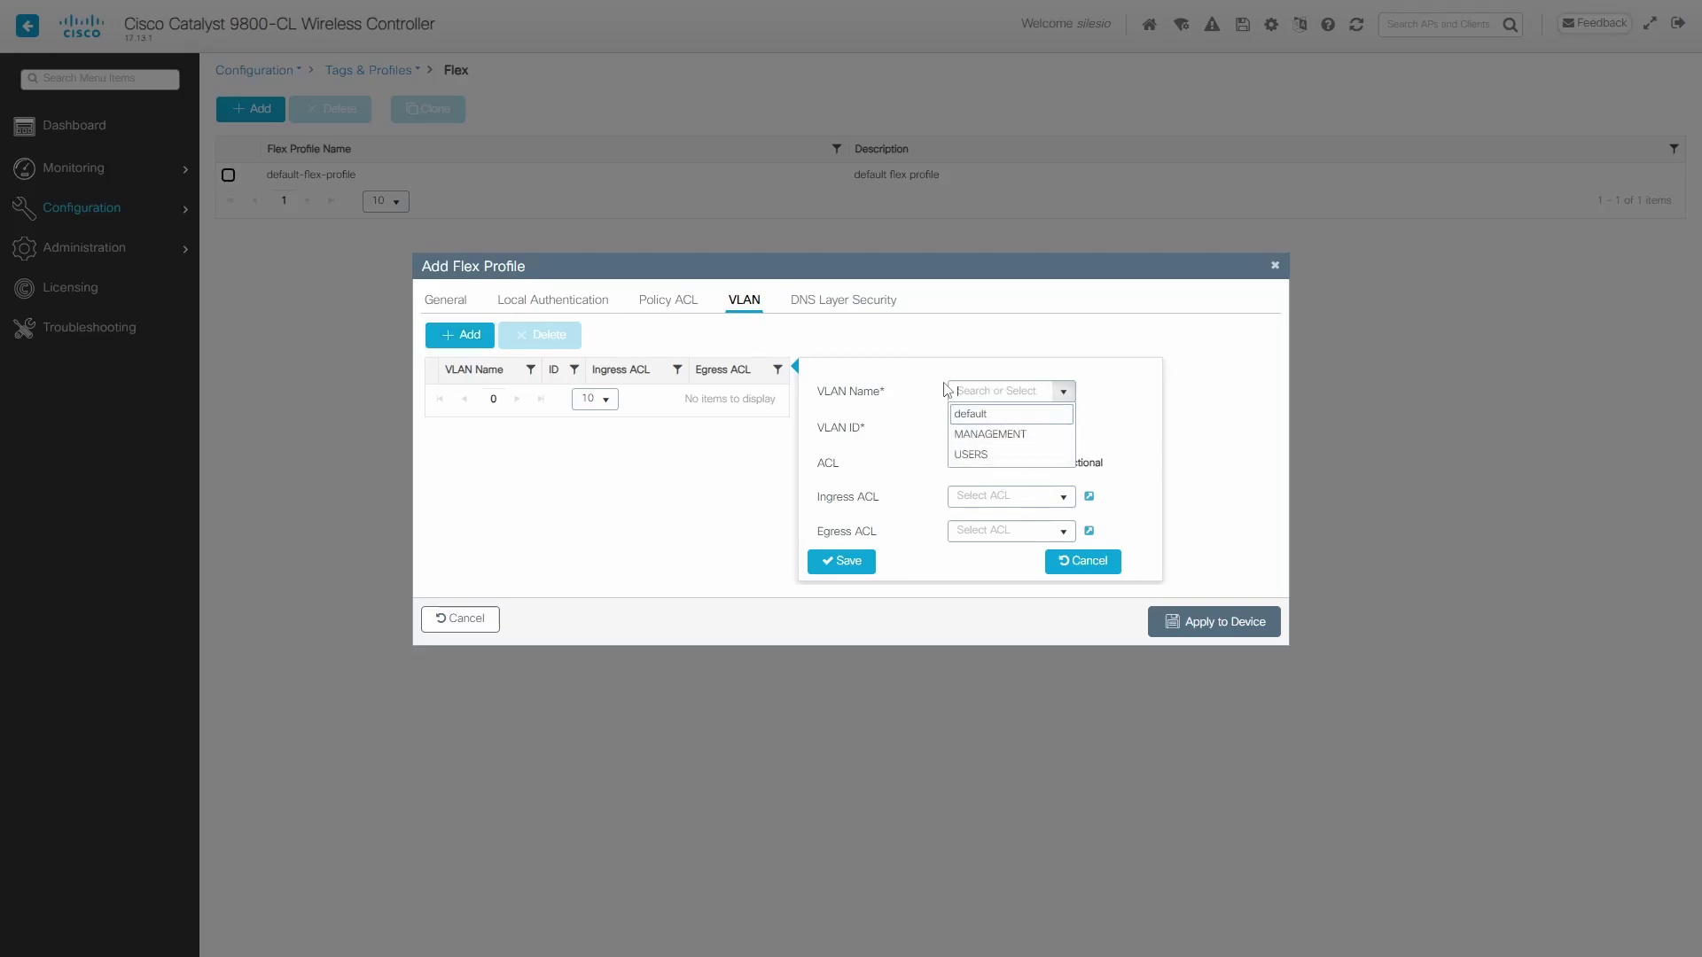
{"action": "type", "text": "30"}
{"action": "left_click", "coordinate": [1007, 426]}
{"action": "type", "text": "1"}
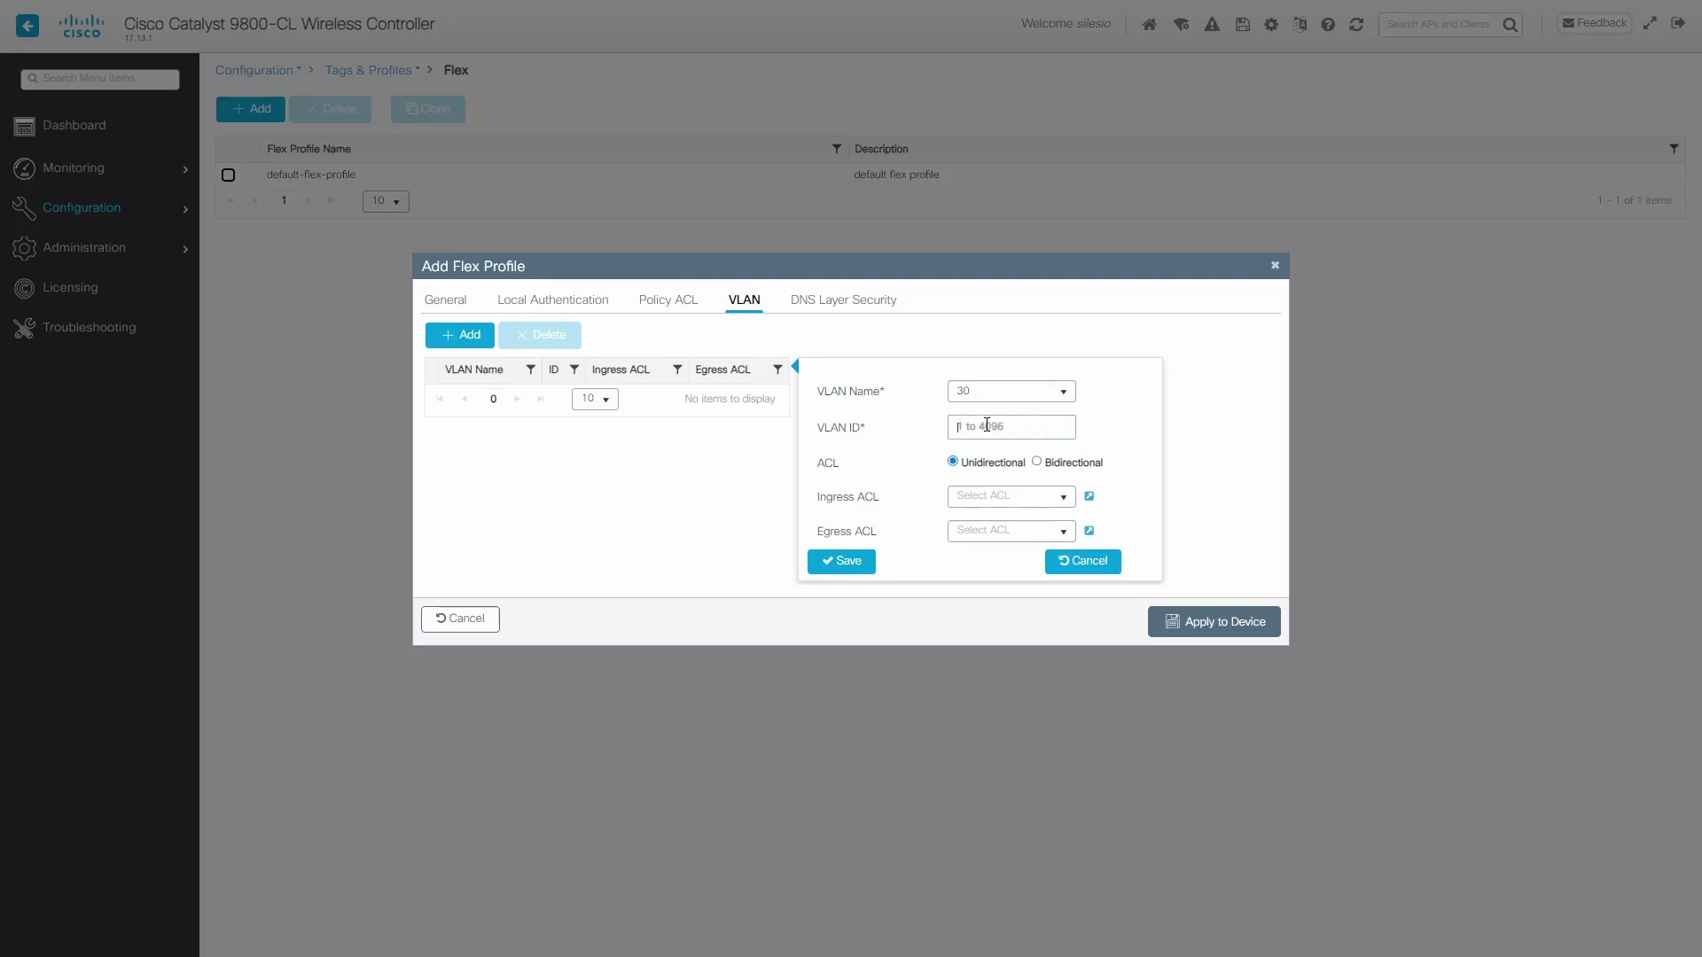
{"action": "key", "text": "BackSpace"}
{"action": "type", "text": "30"}
{"action": "left_click", "coordinate": [843, 561]}
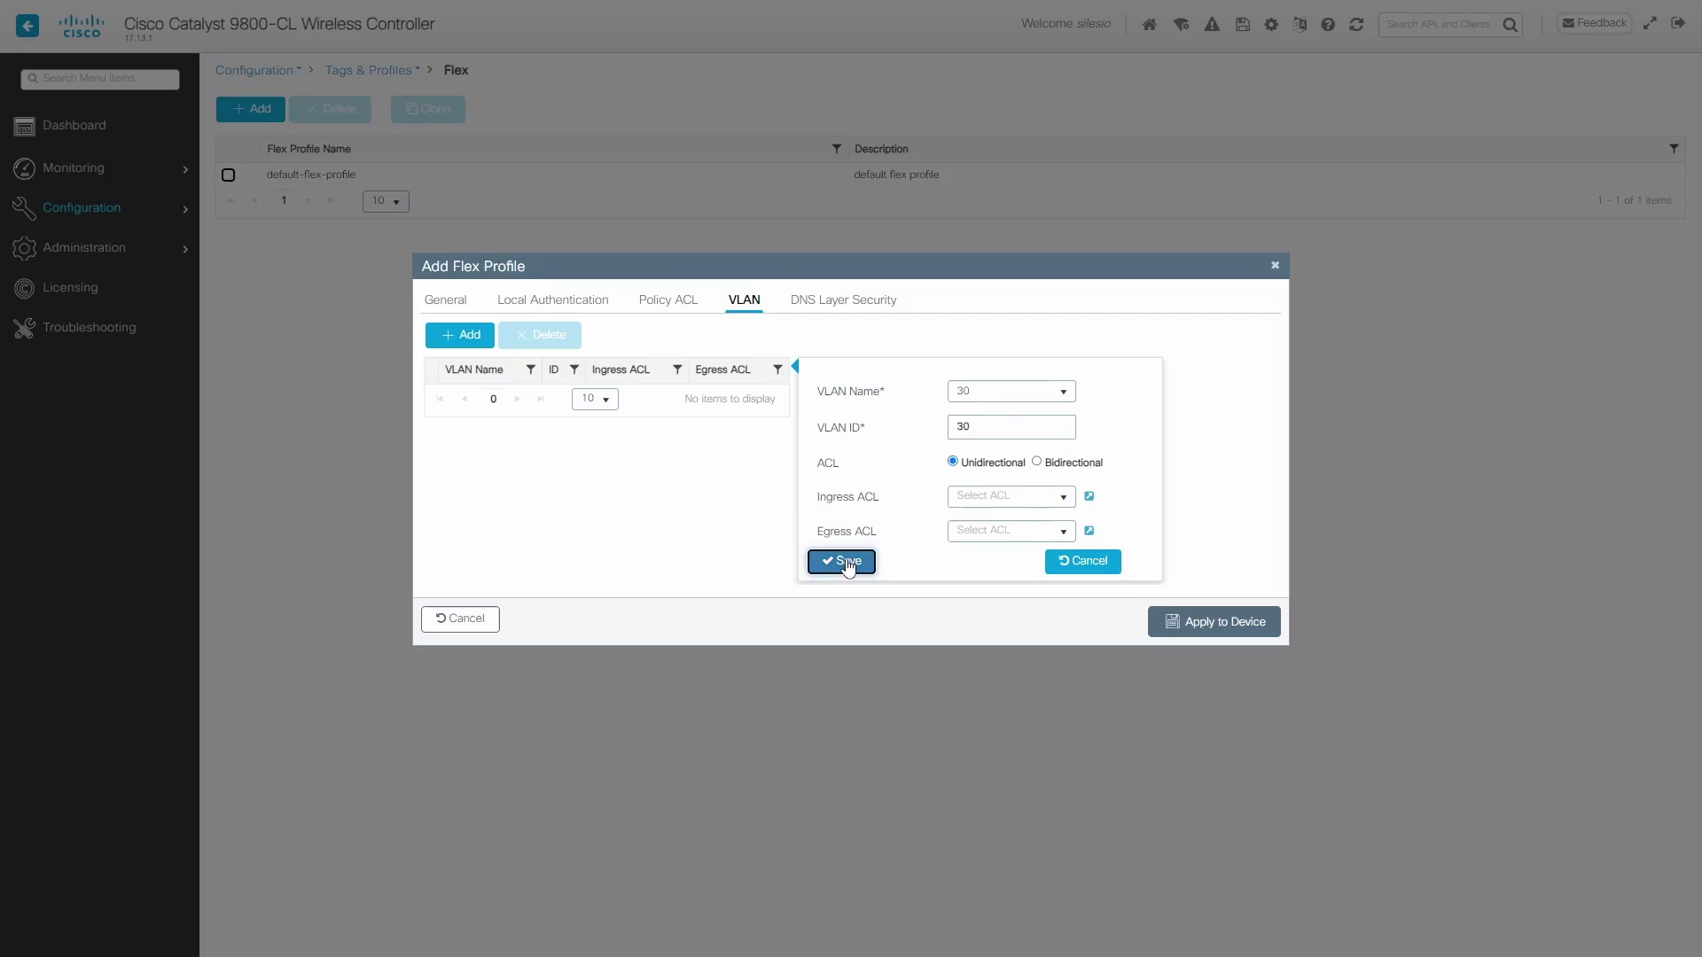
{"action": "left_click", "coordinate": [1208, 484]}
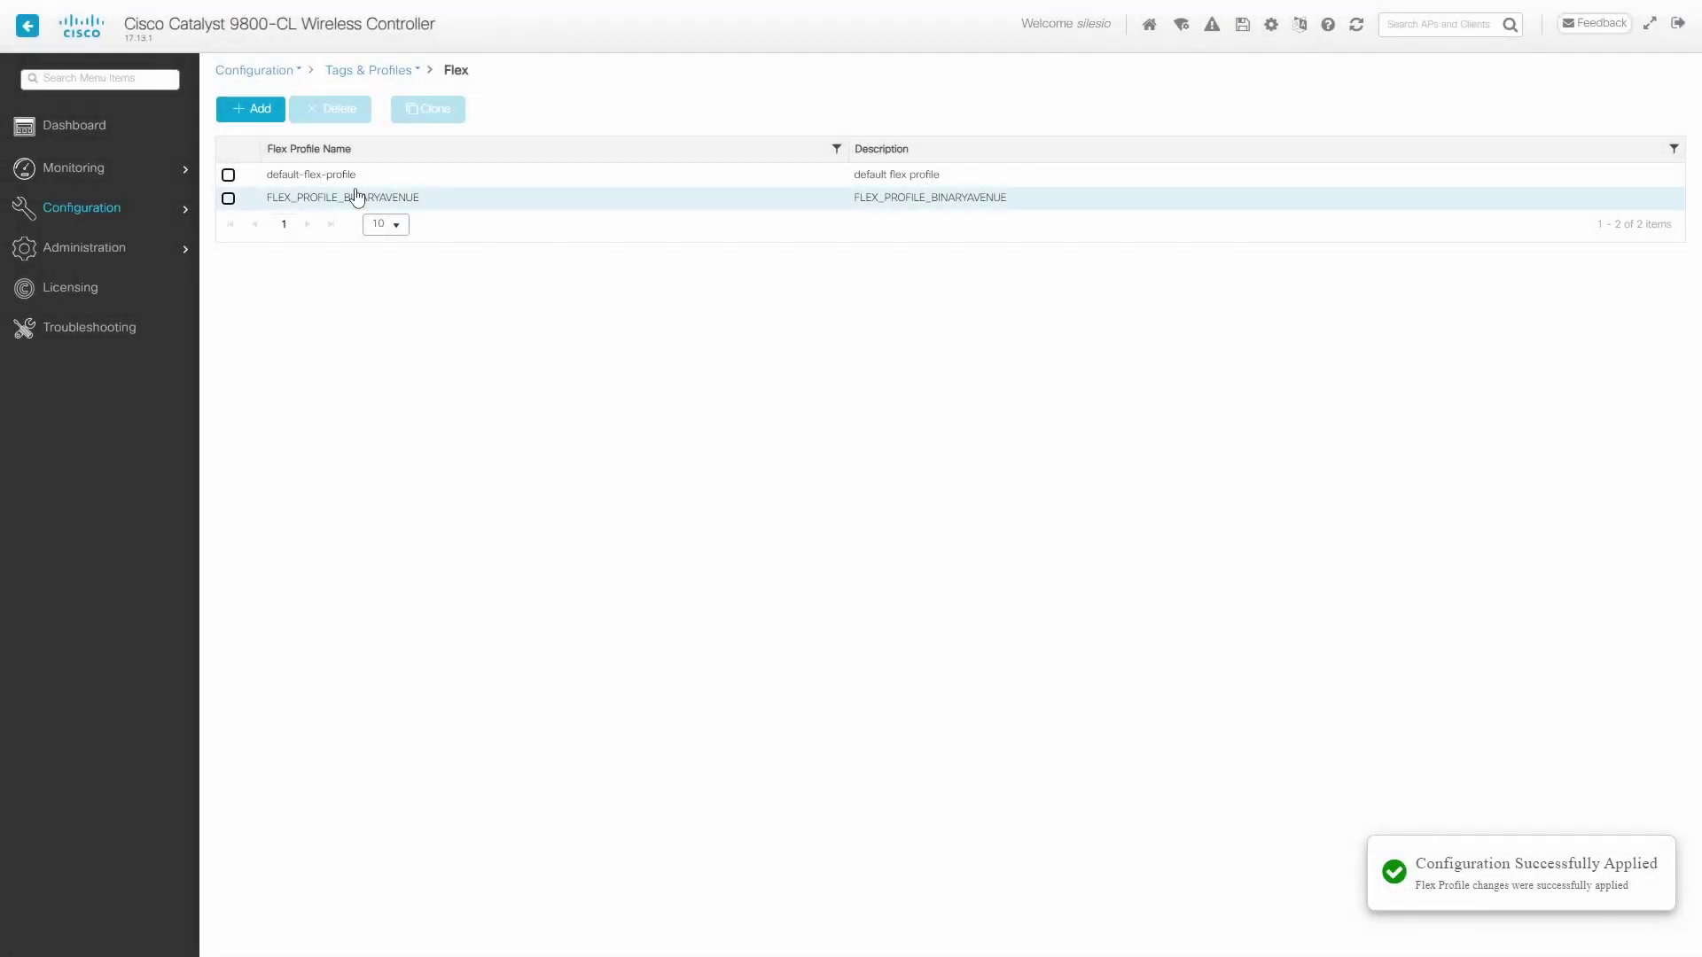
- Start a new site tag named SITE_TAG_BINARYAVENUE, using the same text as its description
{"action": "left_click", "coordinate": [130, 216]}
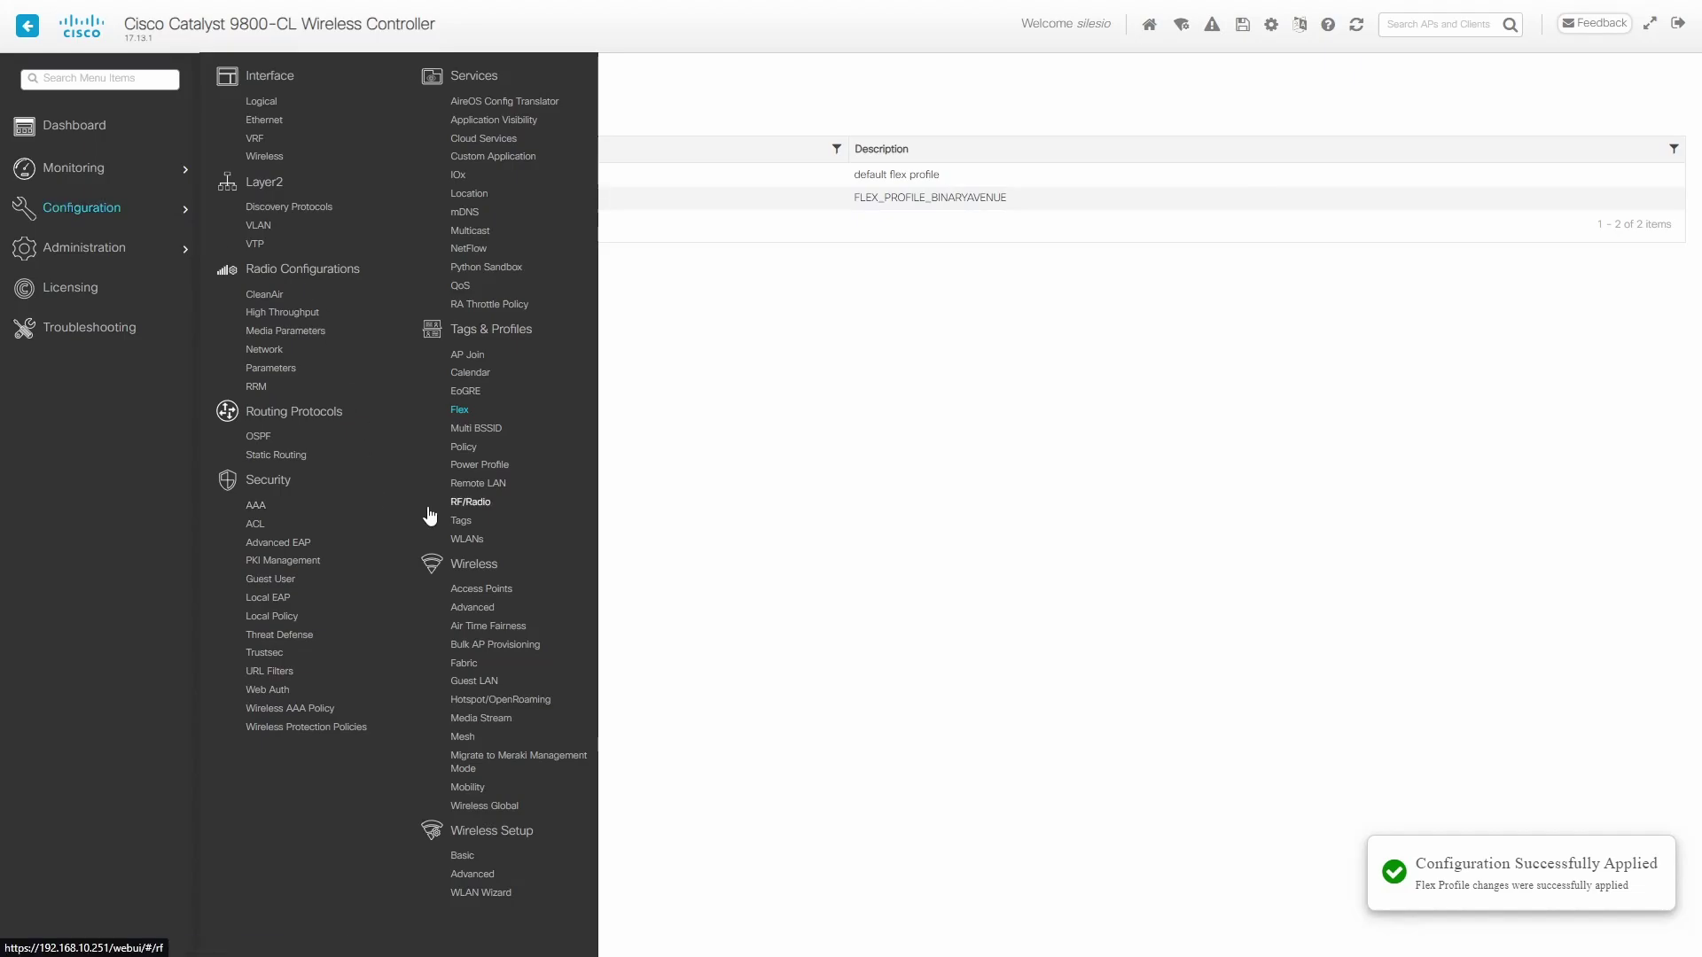
{"action": "left_click", "coordinate": [460, 520]}
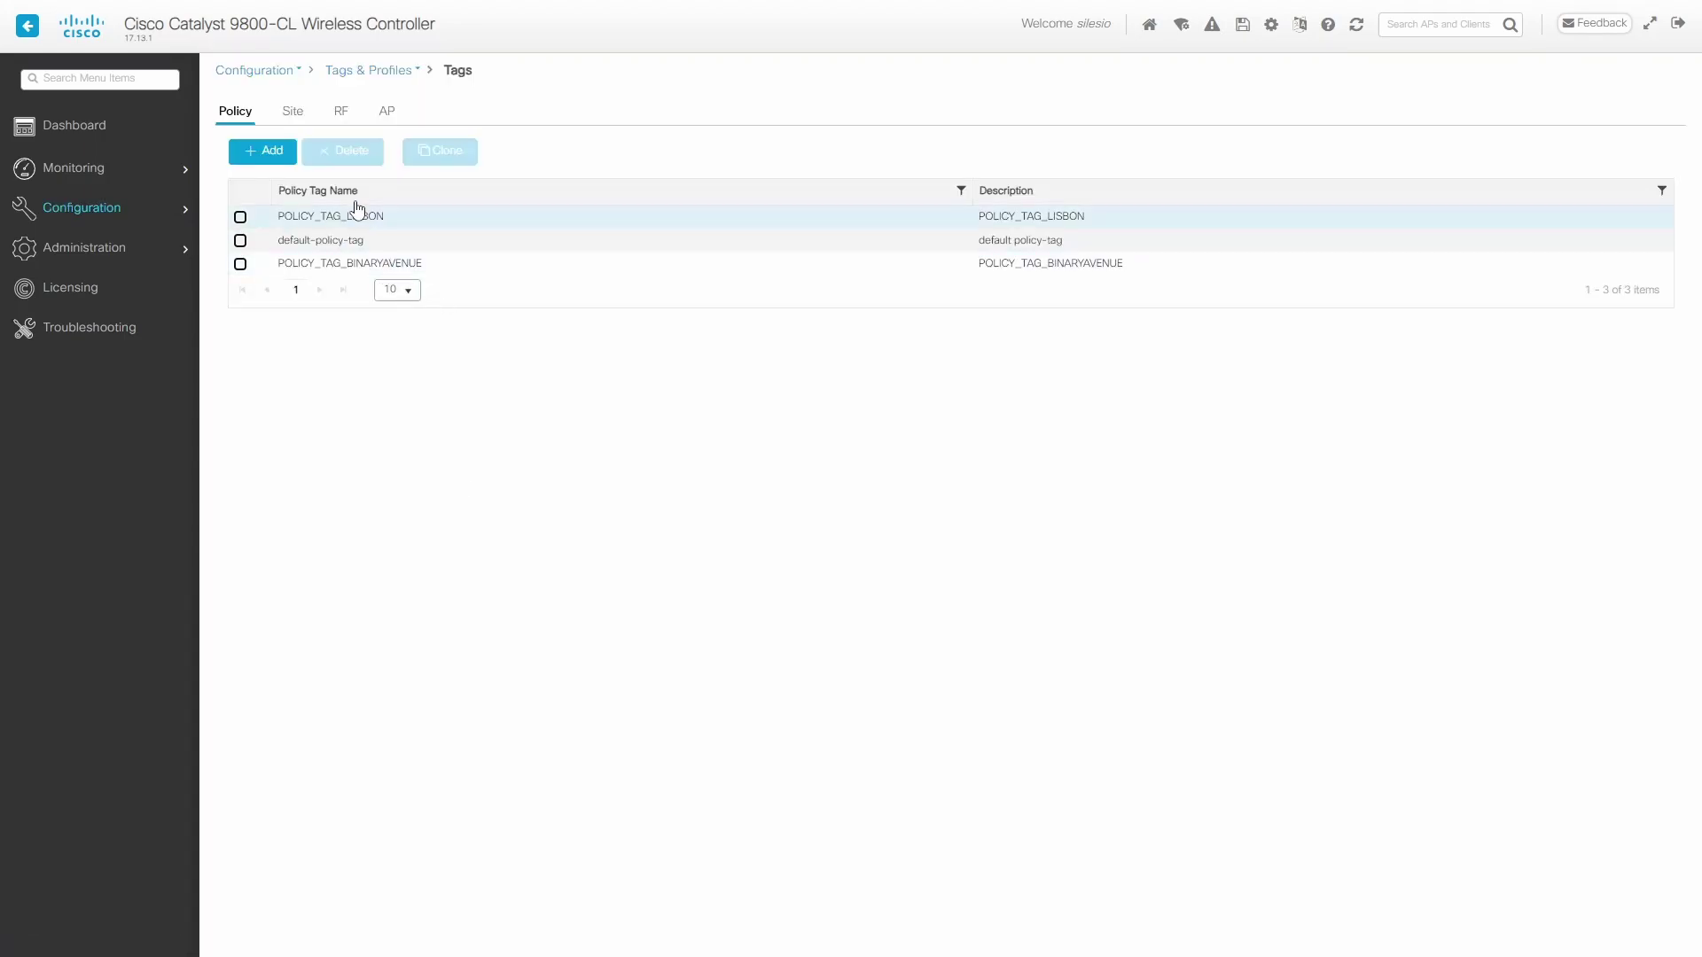
{"action": "left_click", "coordinate": [295, 111]}
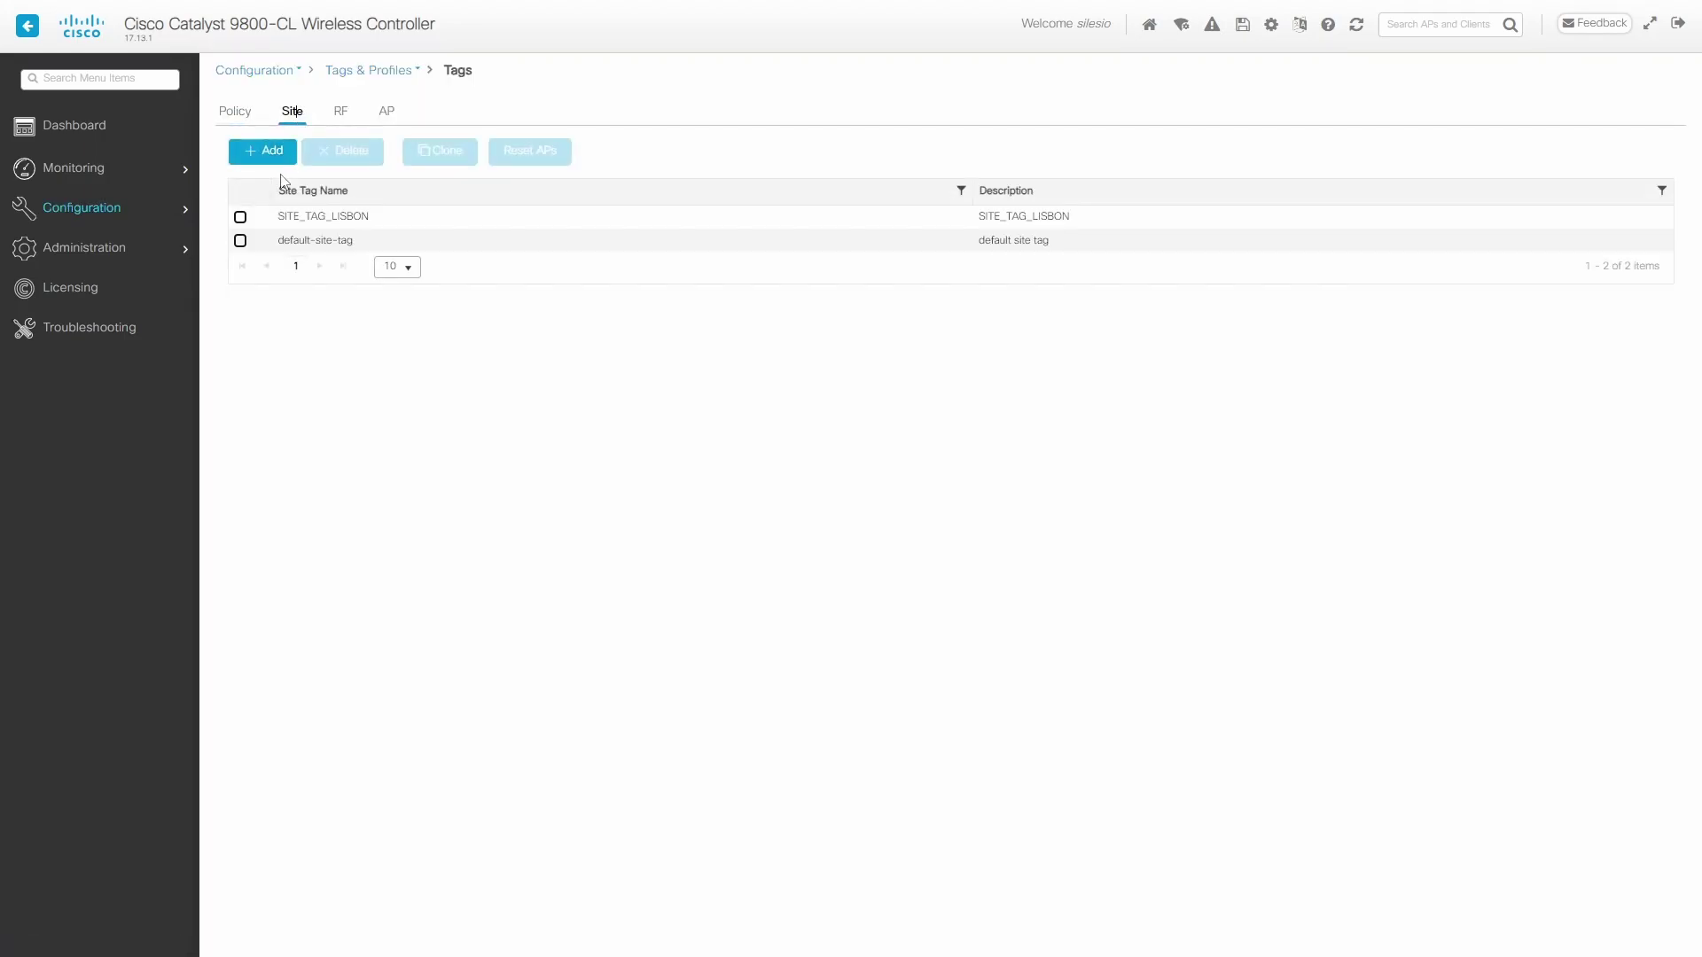
{"action": "left_click", "coordinate": [271, 154]}
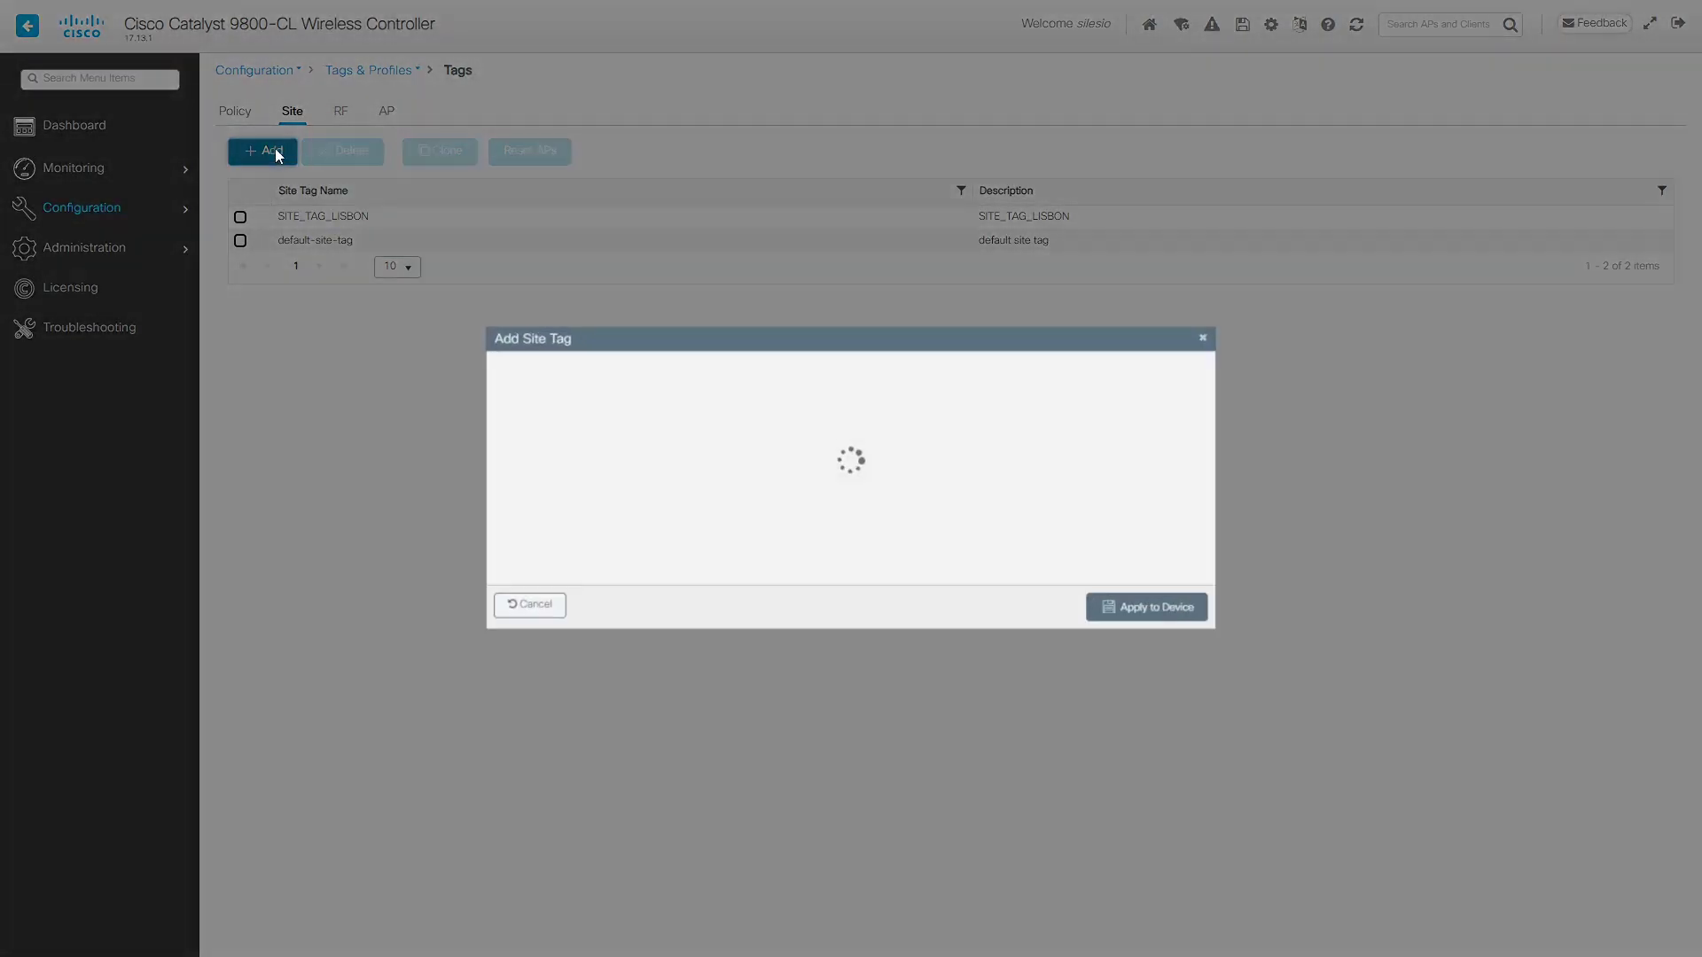
{"action": "left_click", "coordinate": [724, 374]}
{"action": "key", "text": "ctrl+v"}
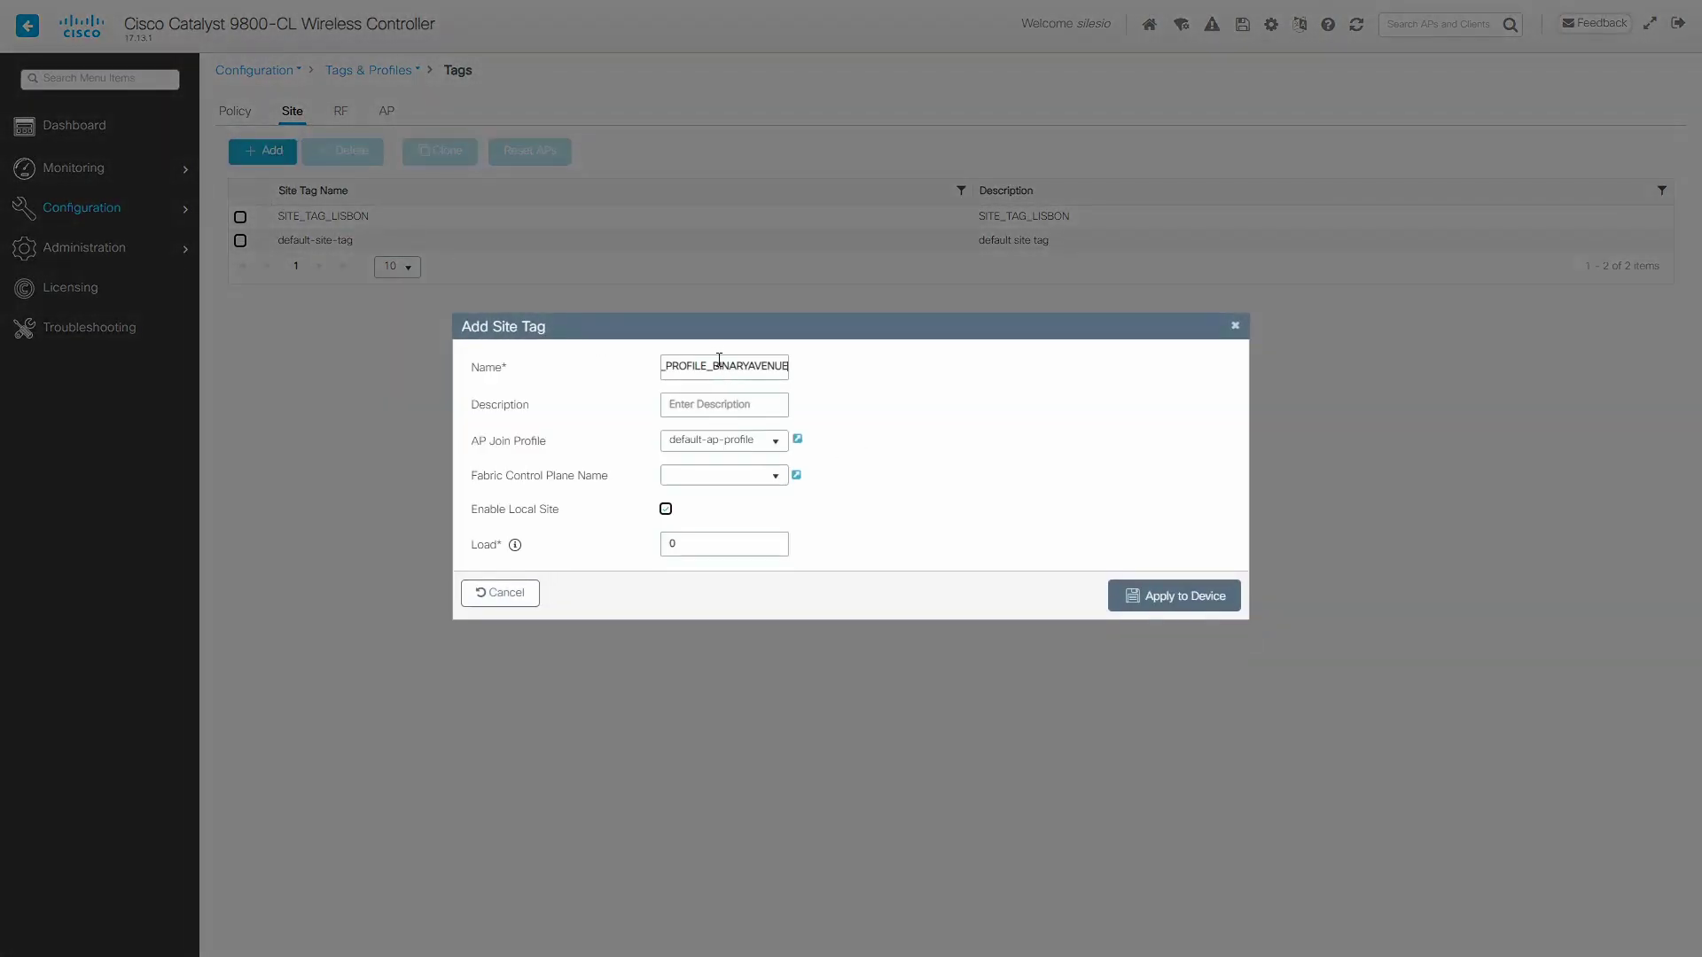
{"action": "left_click_drag", "start_coordinate": [706, 366], "coordinate": [604, 357]}
{"action": "type", "text": "SITE_TAG"}
{"action": "key", "text": "ctrl+a"}
{"action": "key", "text": "ctrl+c"}
{"action": "key", "text": "Tab"}
{"action": "key", "text": "ctrl+v"}
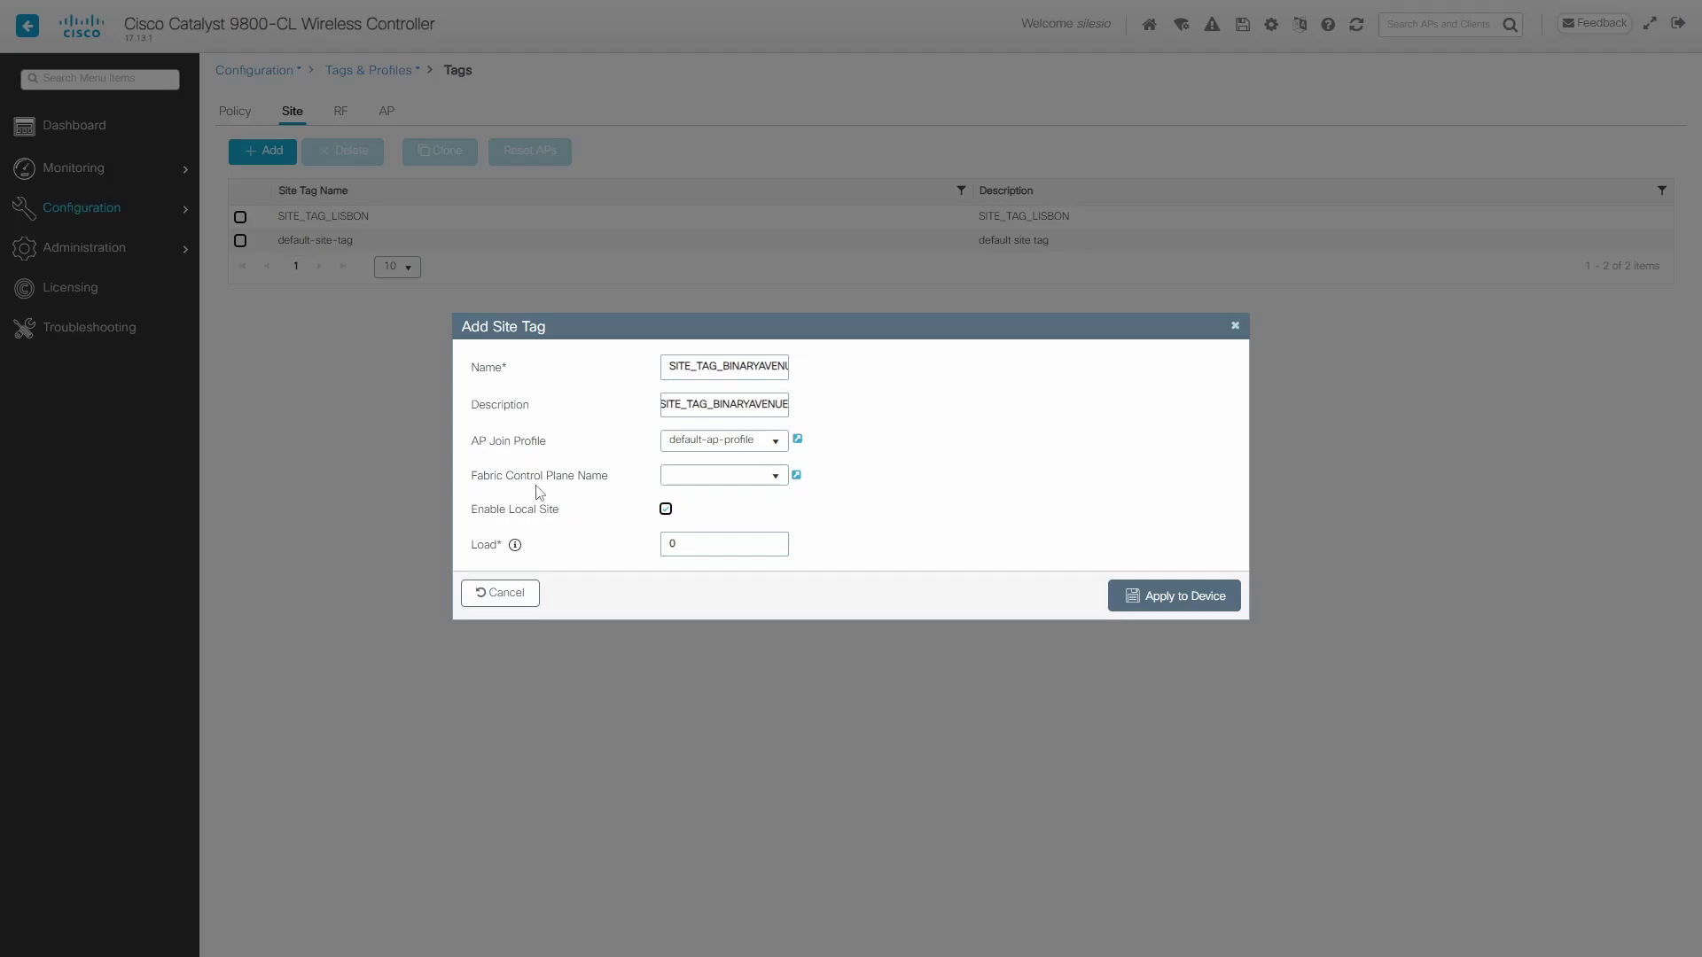
- Disable Enable Local Site, select FLEX_PROFILE_BINARYAVENUE, and apply the site tag
{"action": "left_click", "coordinate": [666, 510]}
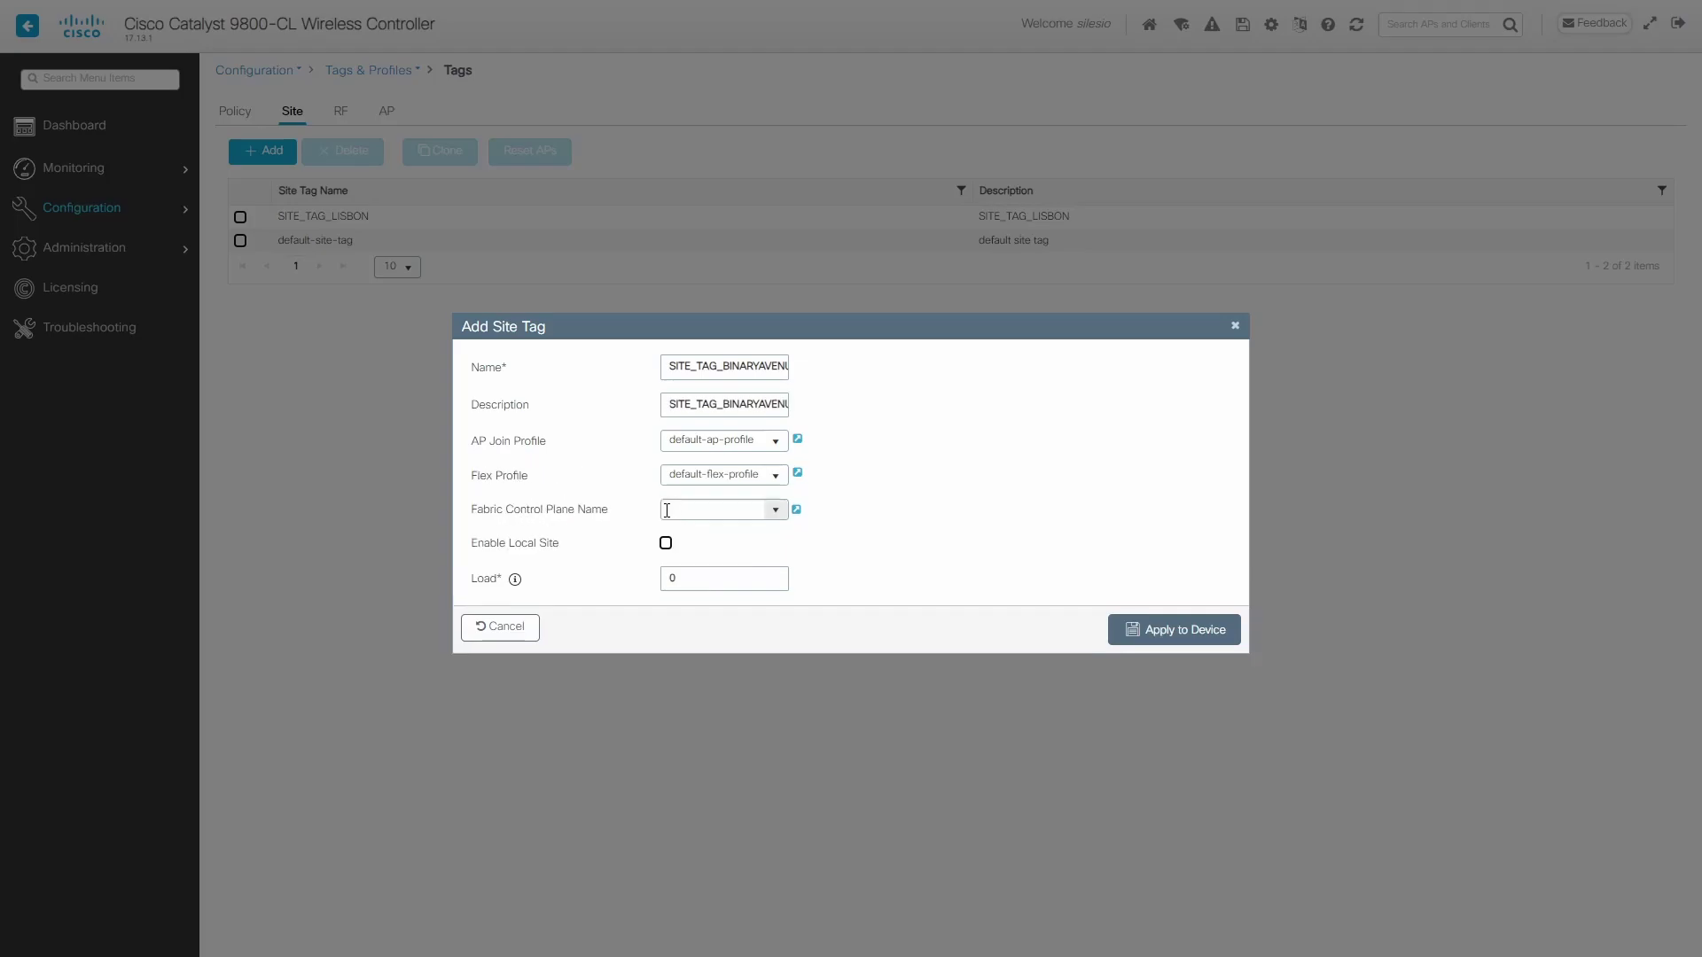
{"action": "left_click", "coordinate": [777, 481]}
{"action": "left_click", "coordinate": [743, 518]}
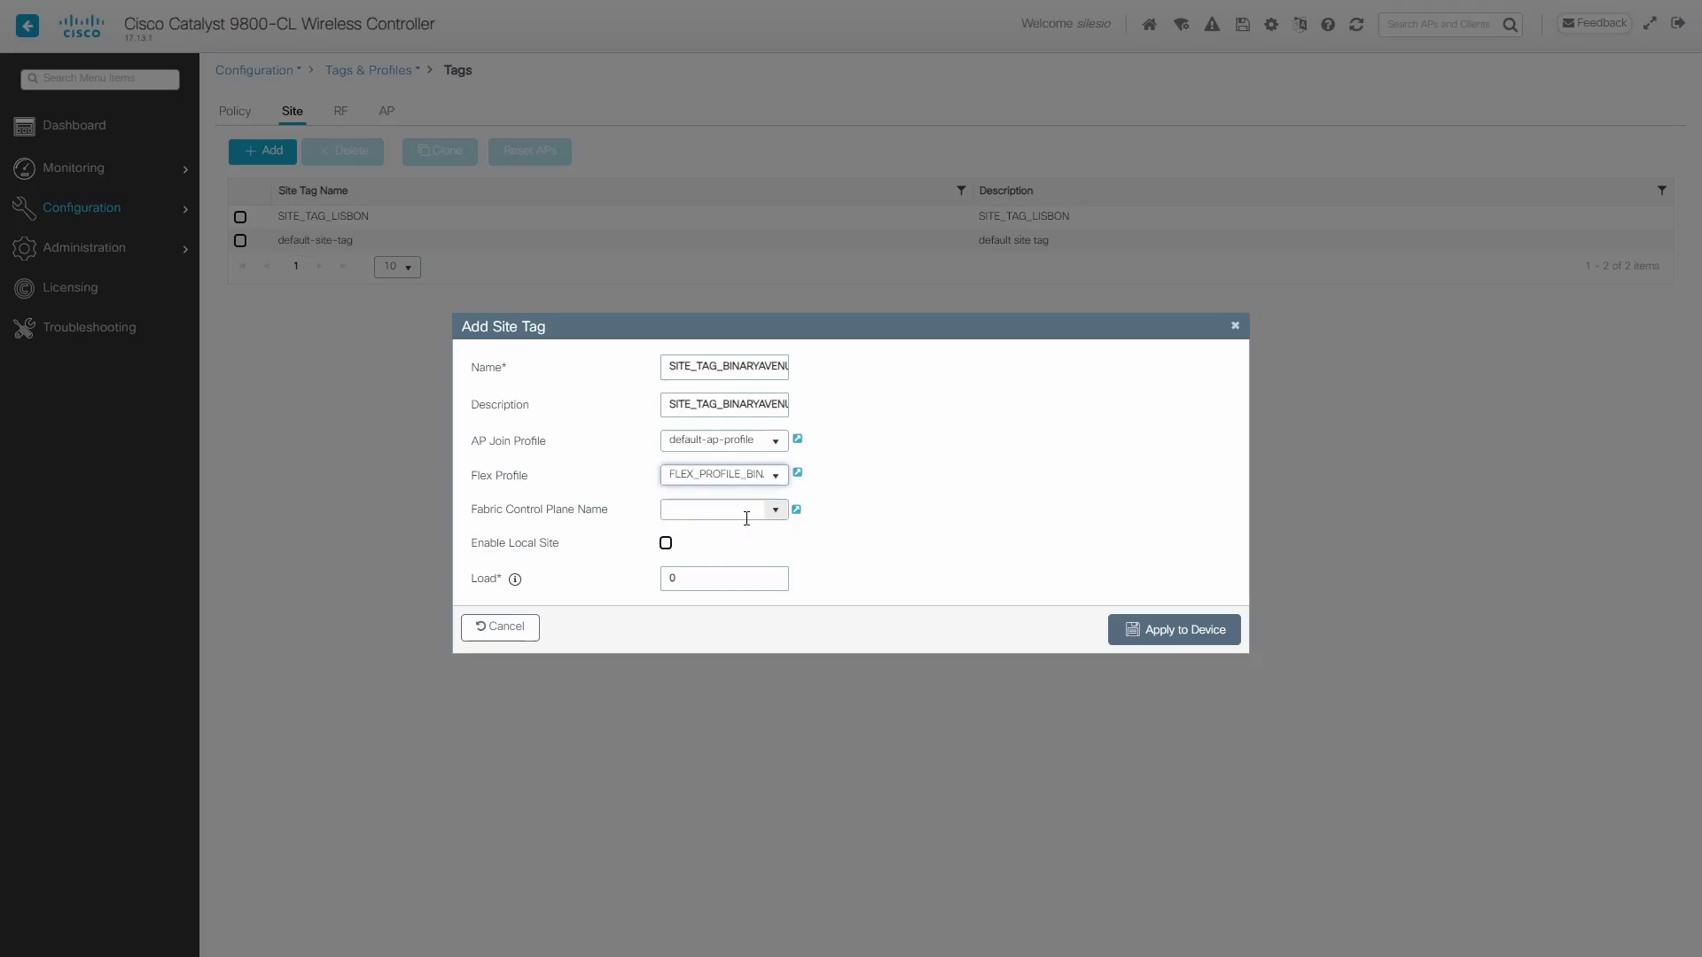
{"action": "left_click", "coordinate": [1152, 631]}
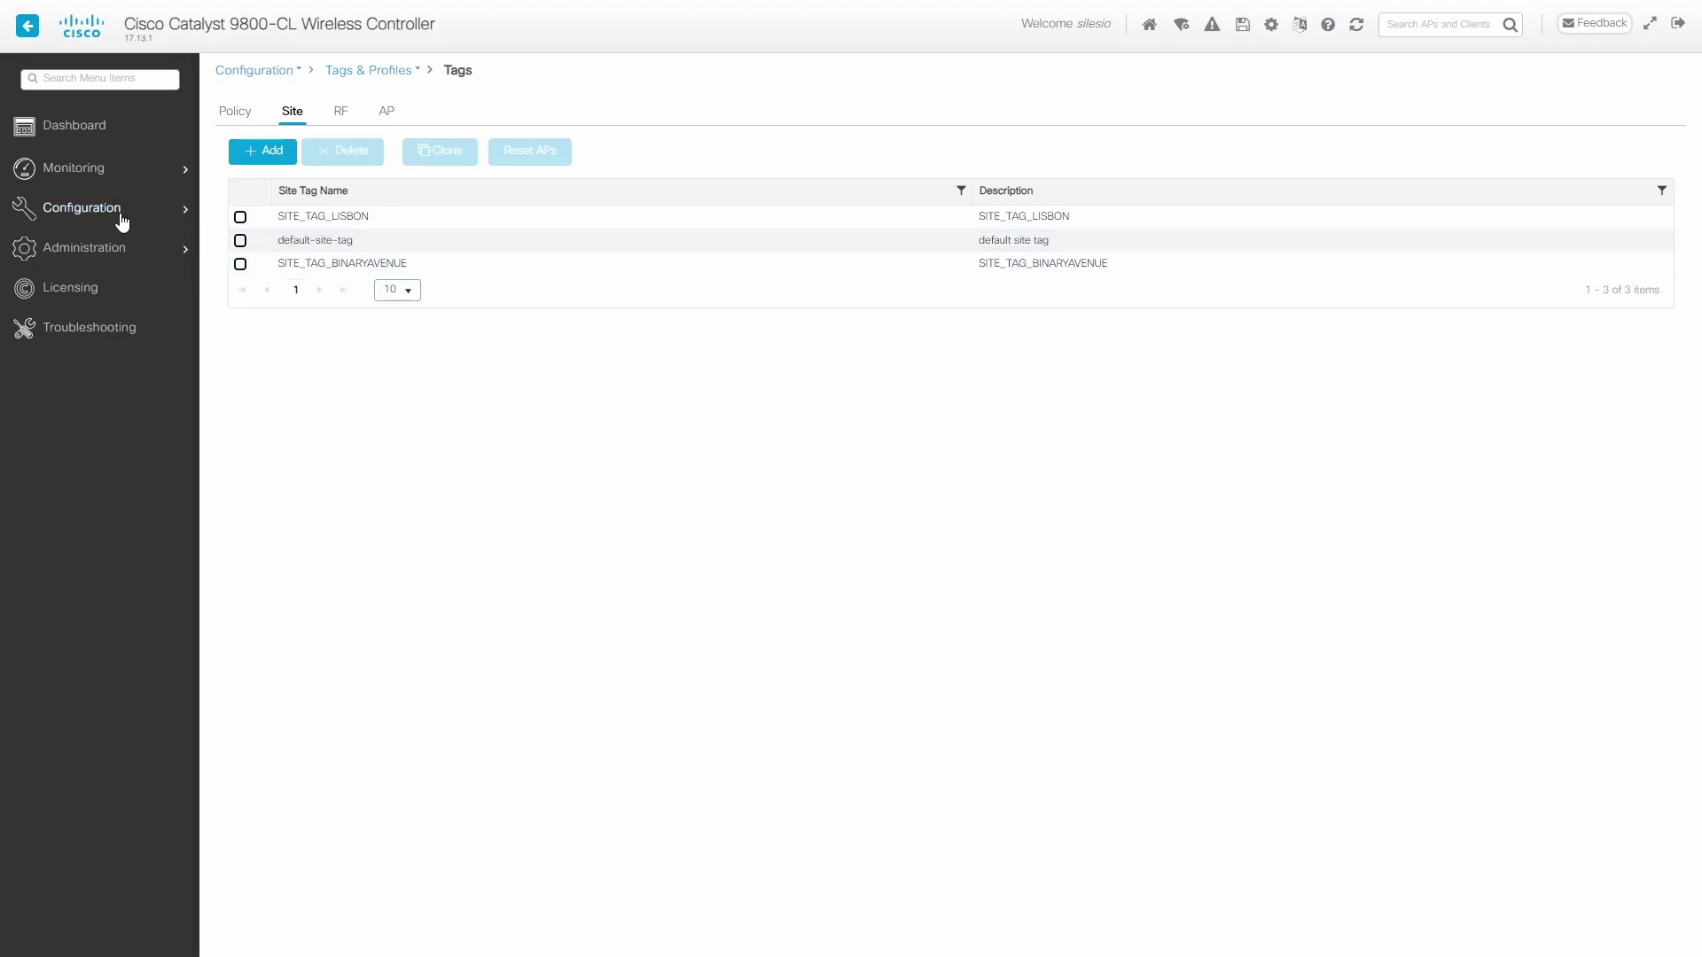
- Assign POLICY_TAG_BINARYAVENUE and SITE_TAG_BINARYAVENUE to the access point and apply the update
{"action": "mouse_move", "coordinate": [123, 222]}
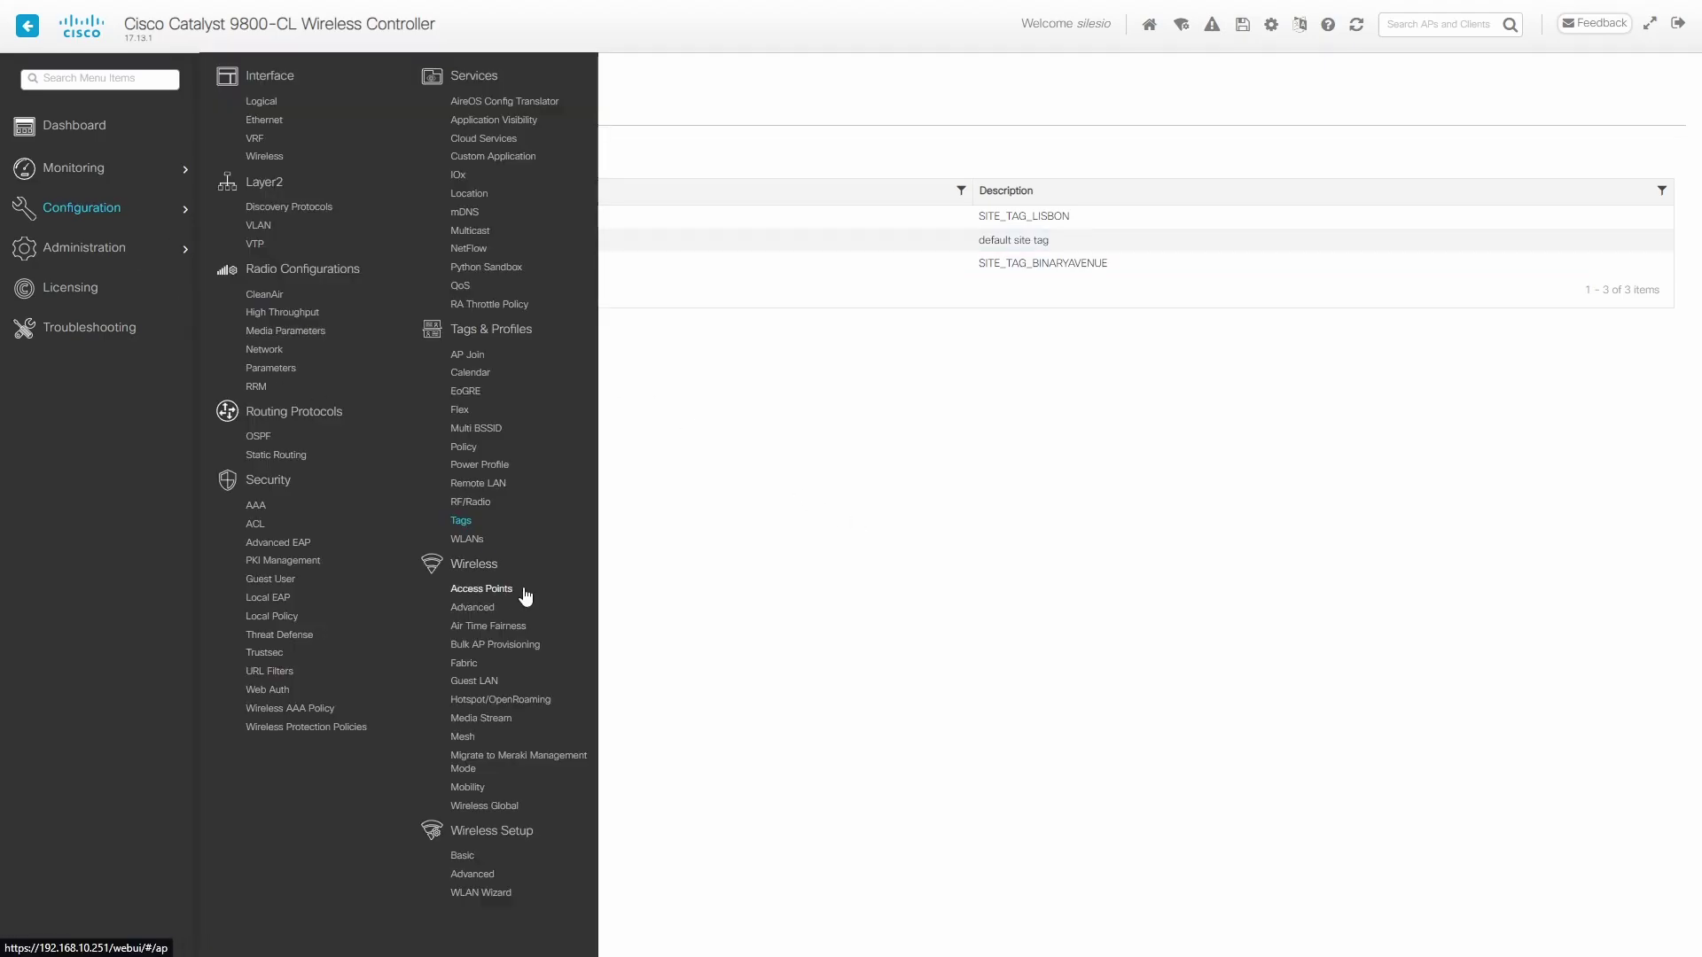
{"action": "left_click", "coordinate": [497, 591]}
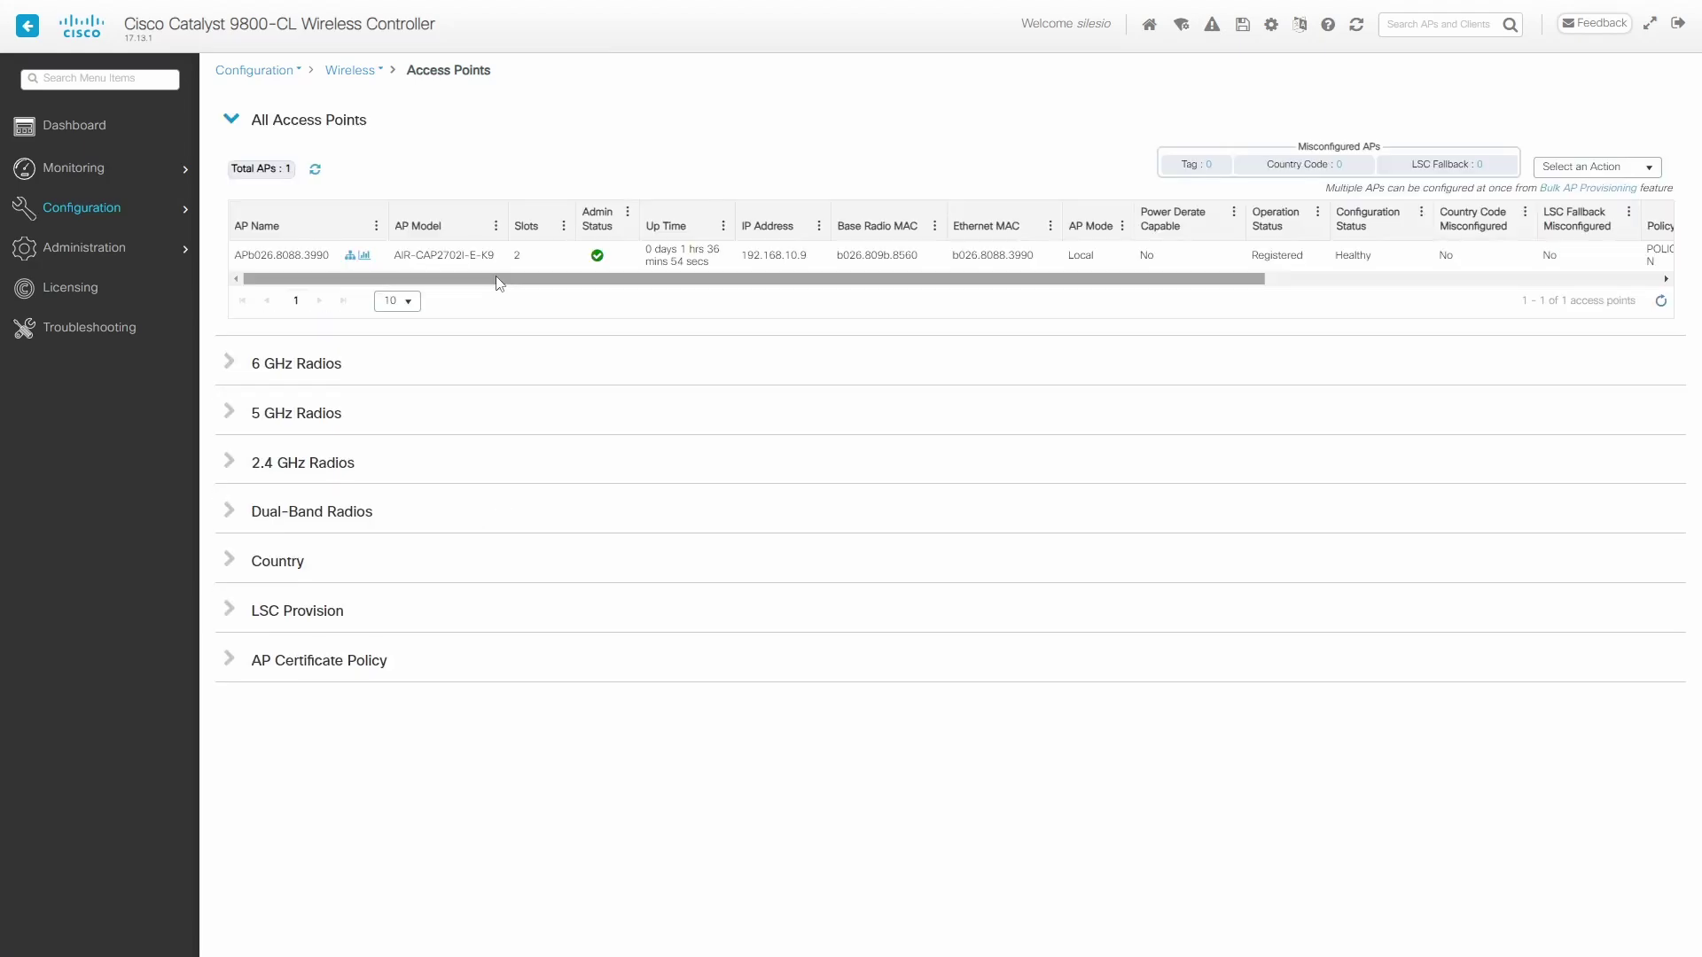
{"action": "left_click", "coordinate": [443, 262]}
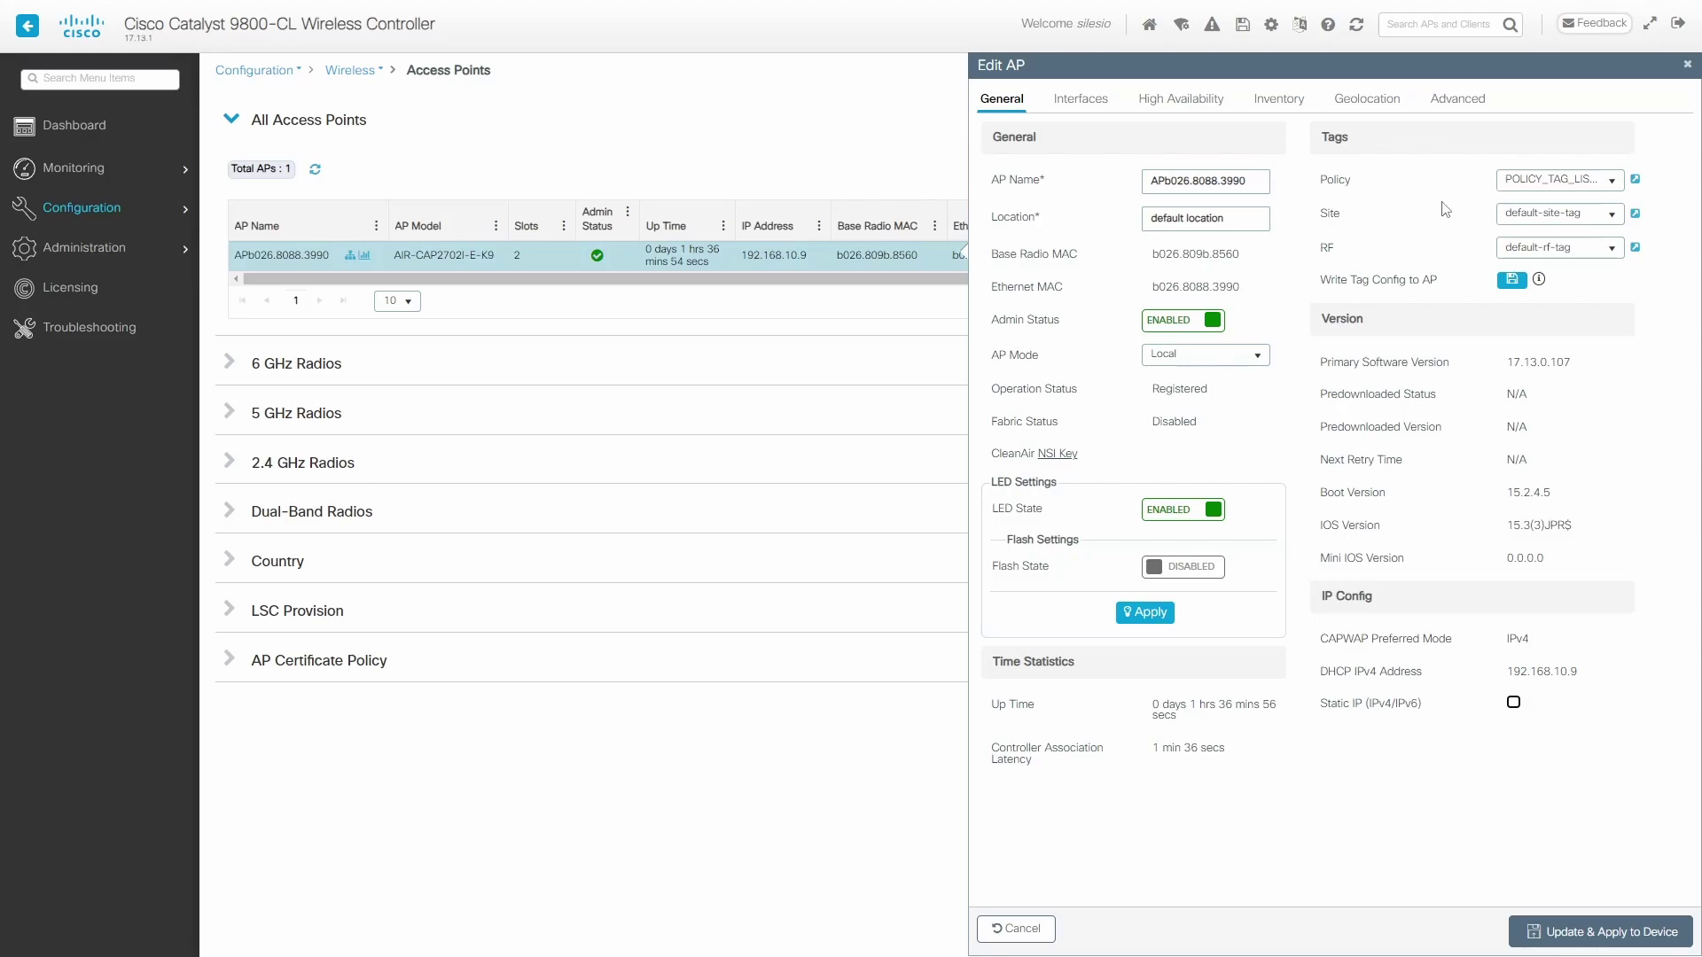
{"action": "left_click", "coordinate": [1553, 181]}
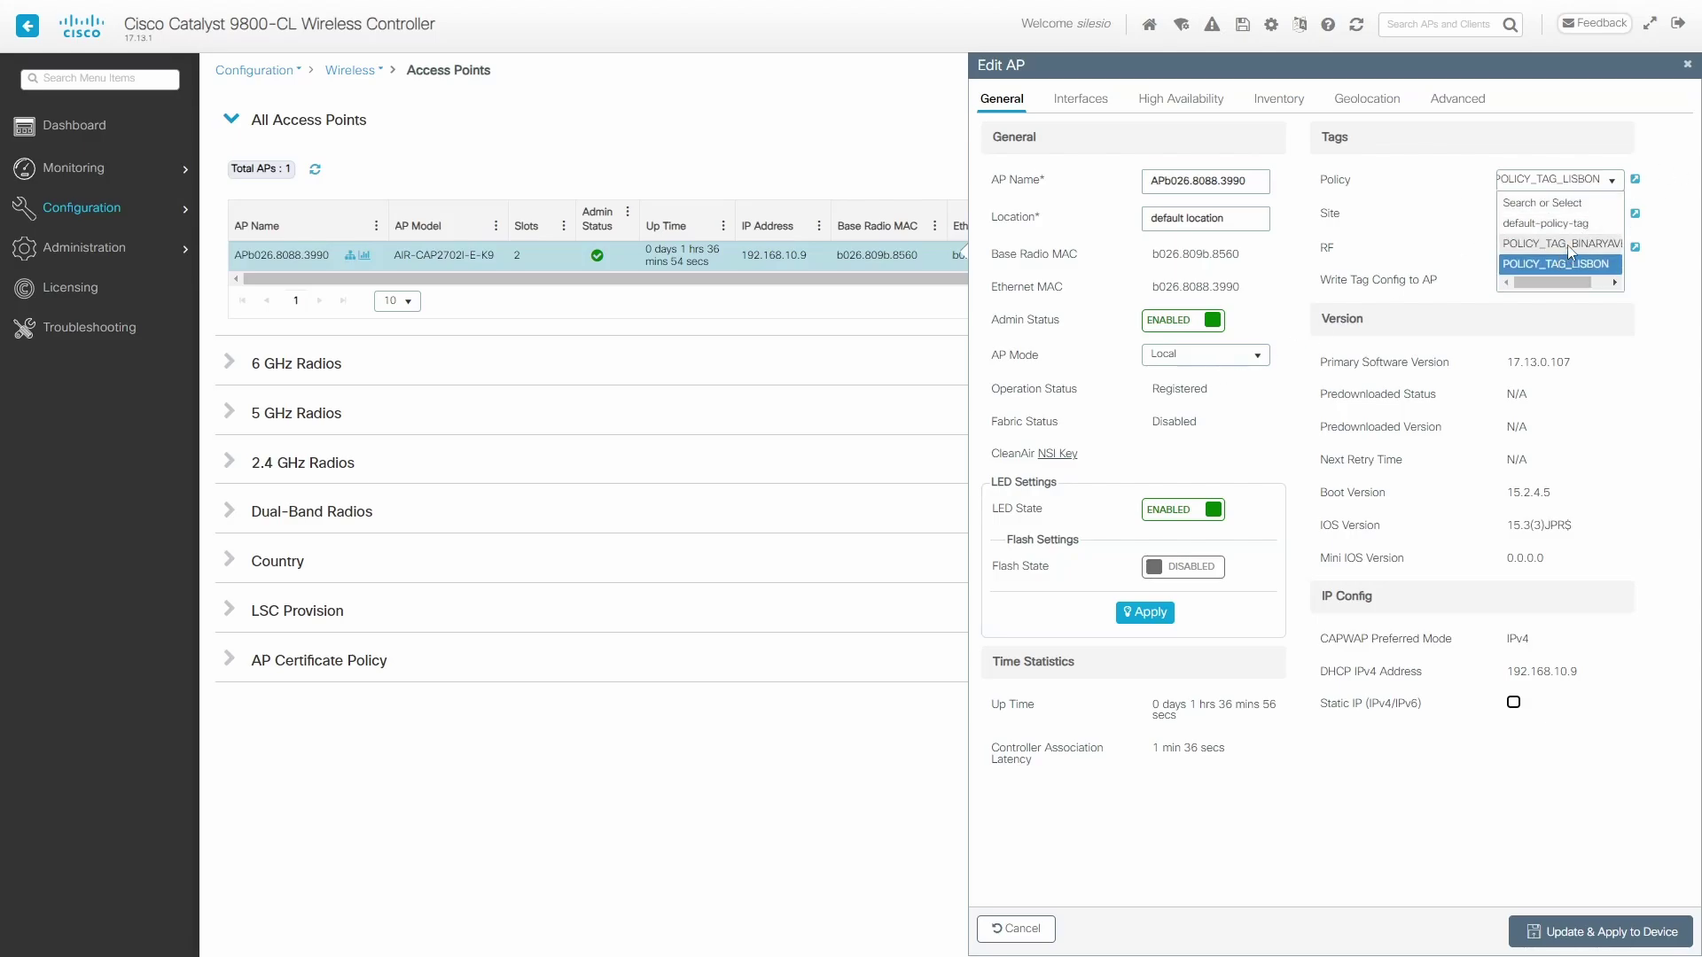
{"action": "left_click", "coordinate": [1569, 244]}
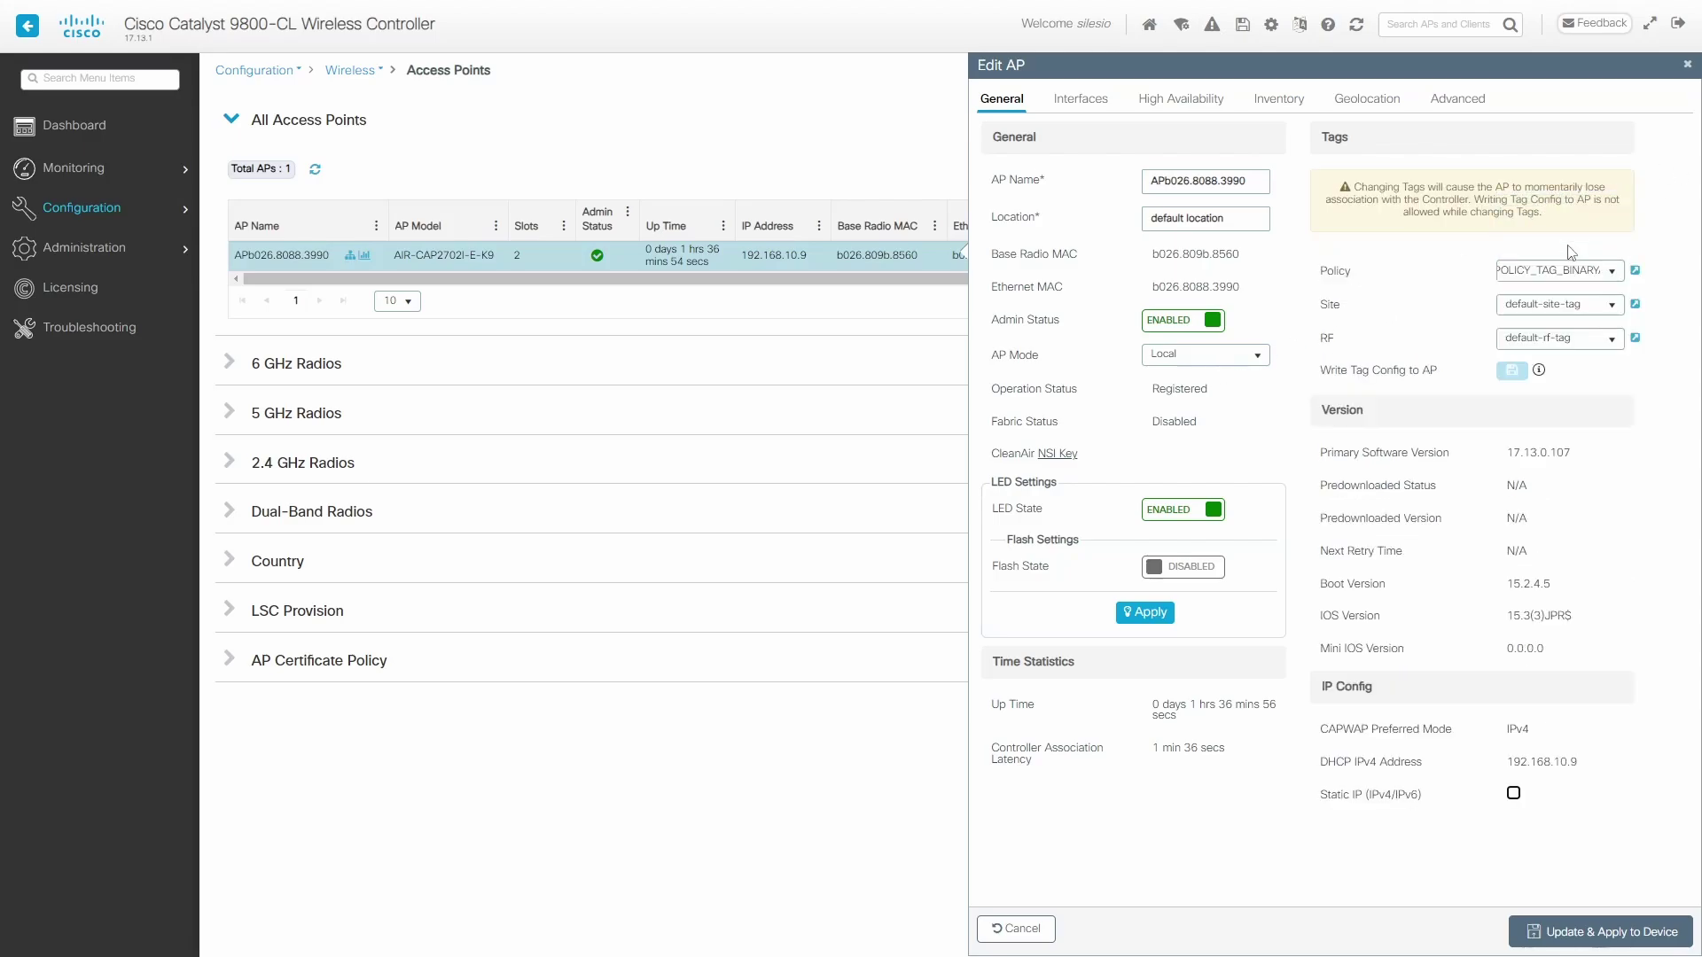
{"action": "left_click", "coordinate": [1611, 310]}
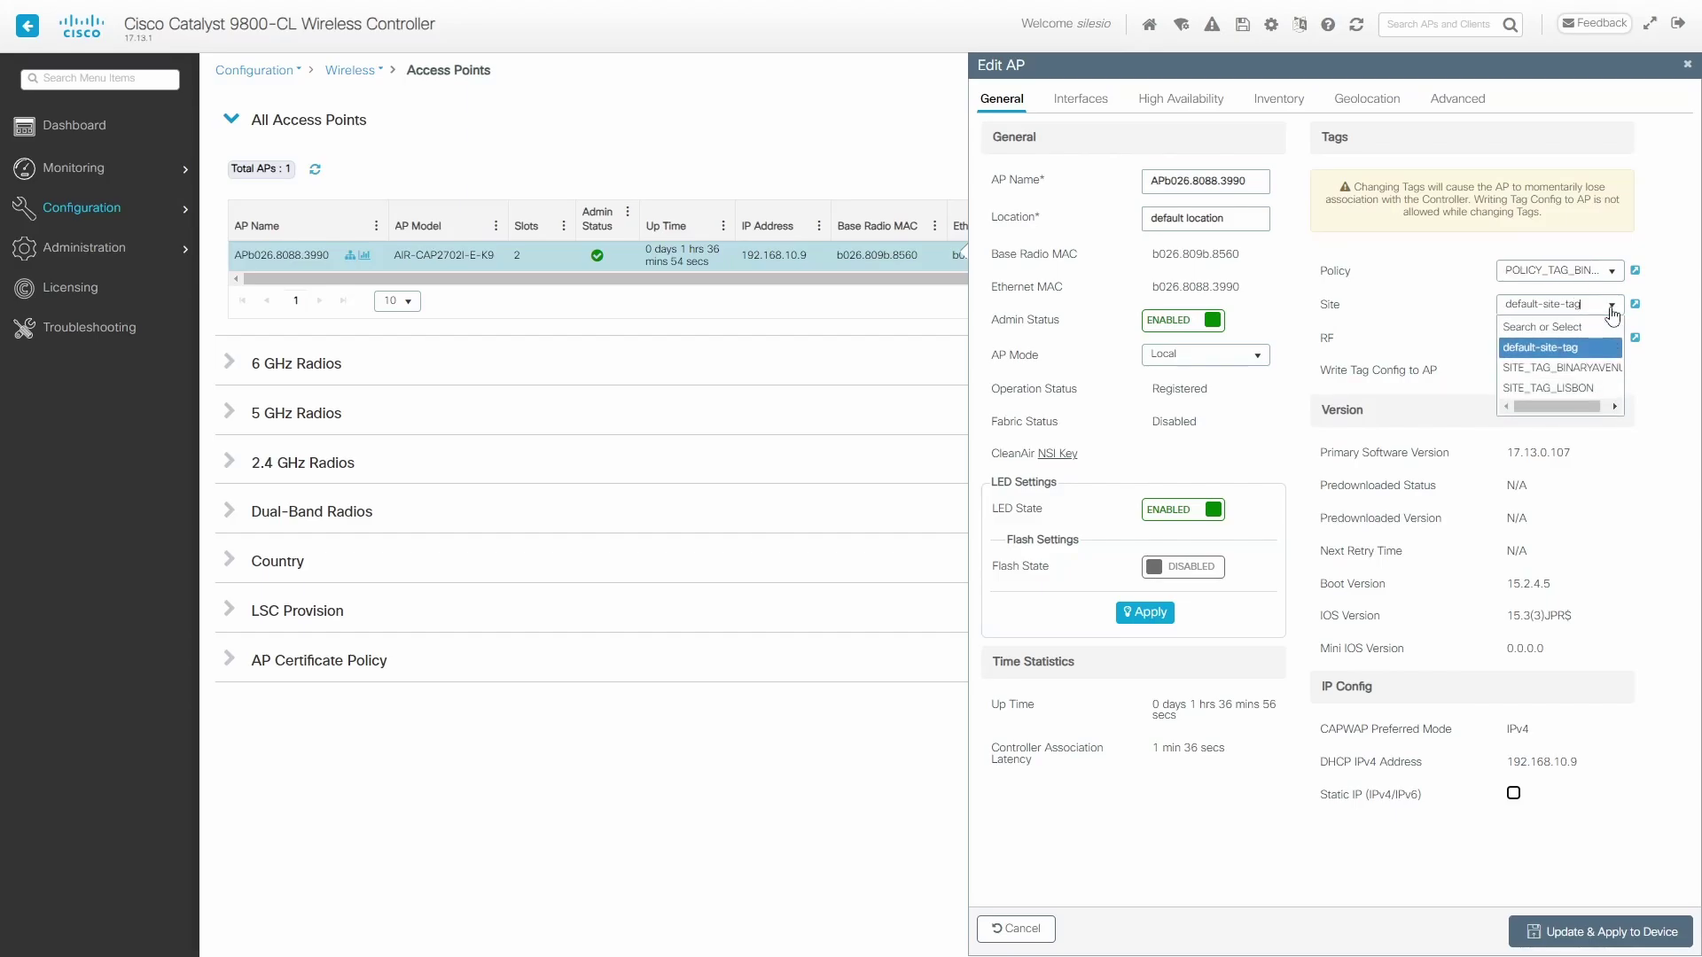
{"action": "left_click", "coordinate": [1579, 368]}
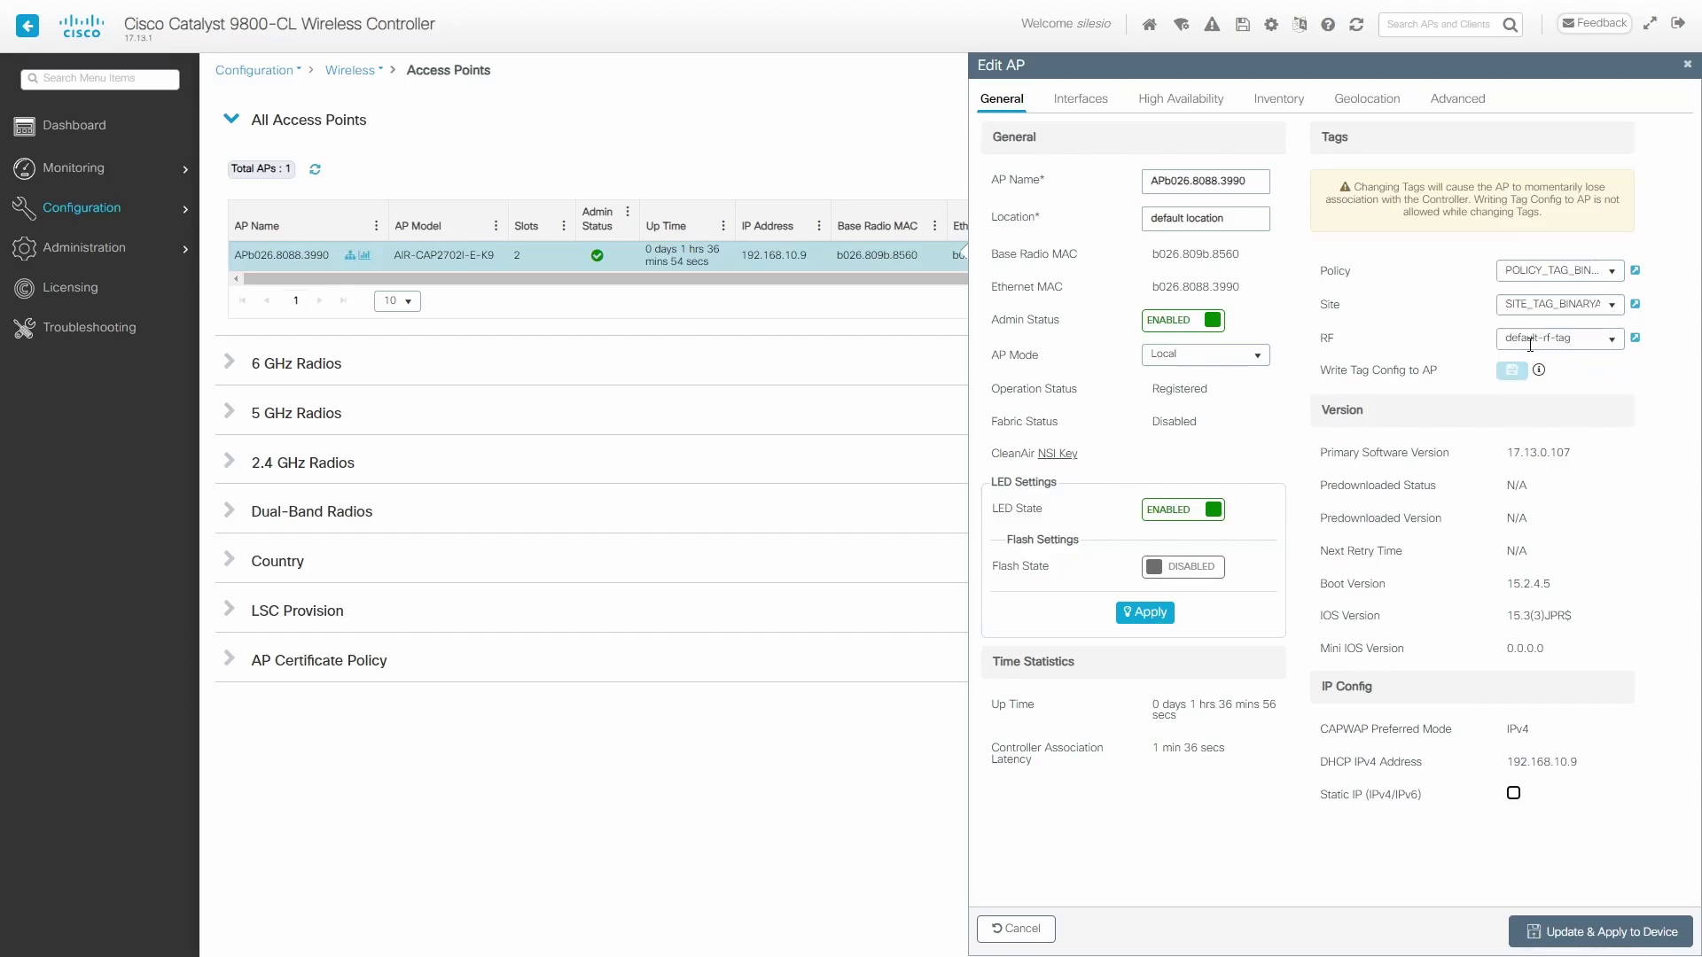
{"action": "left_click", "coordinate": [1583, 929]}
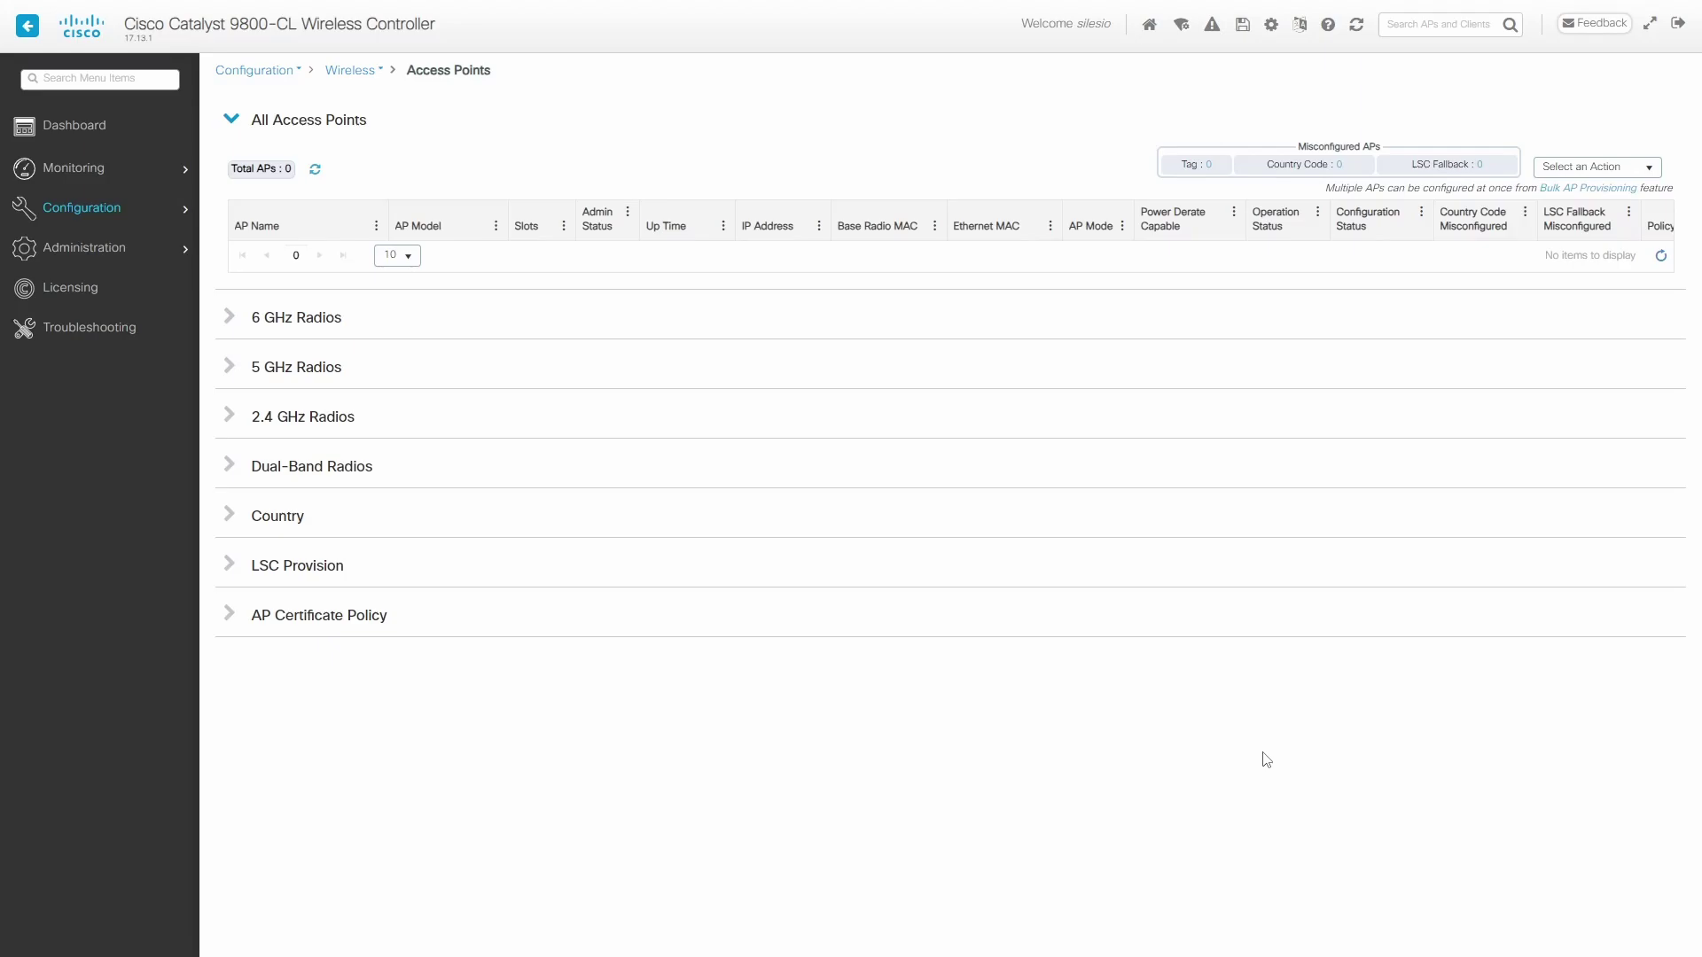
- Refresh the AP list and review the rejoined AP's settings and operational configuration summary
{"action": "double_click", "coordinate": [317, 170]}
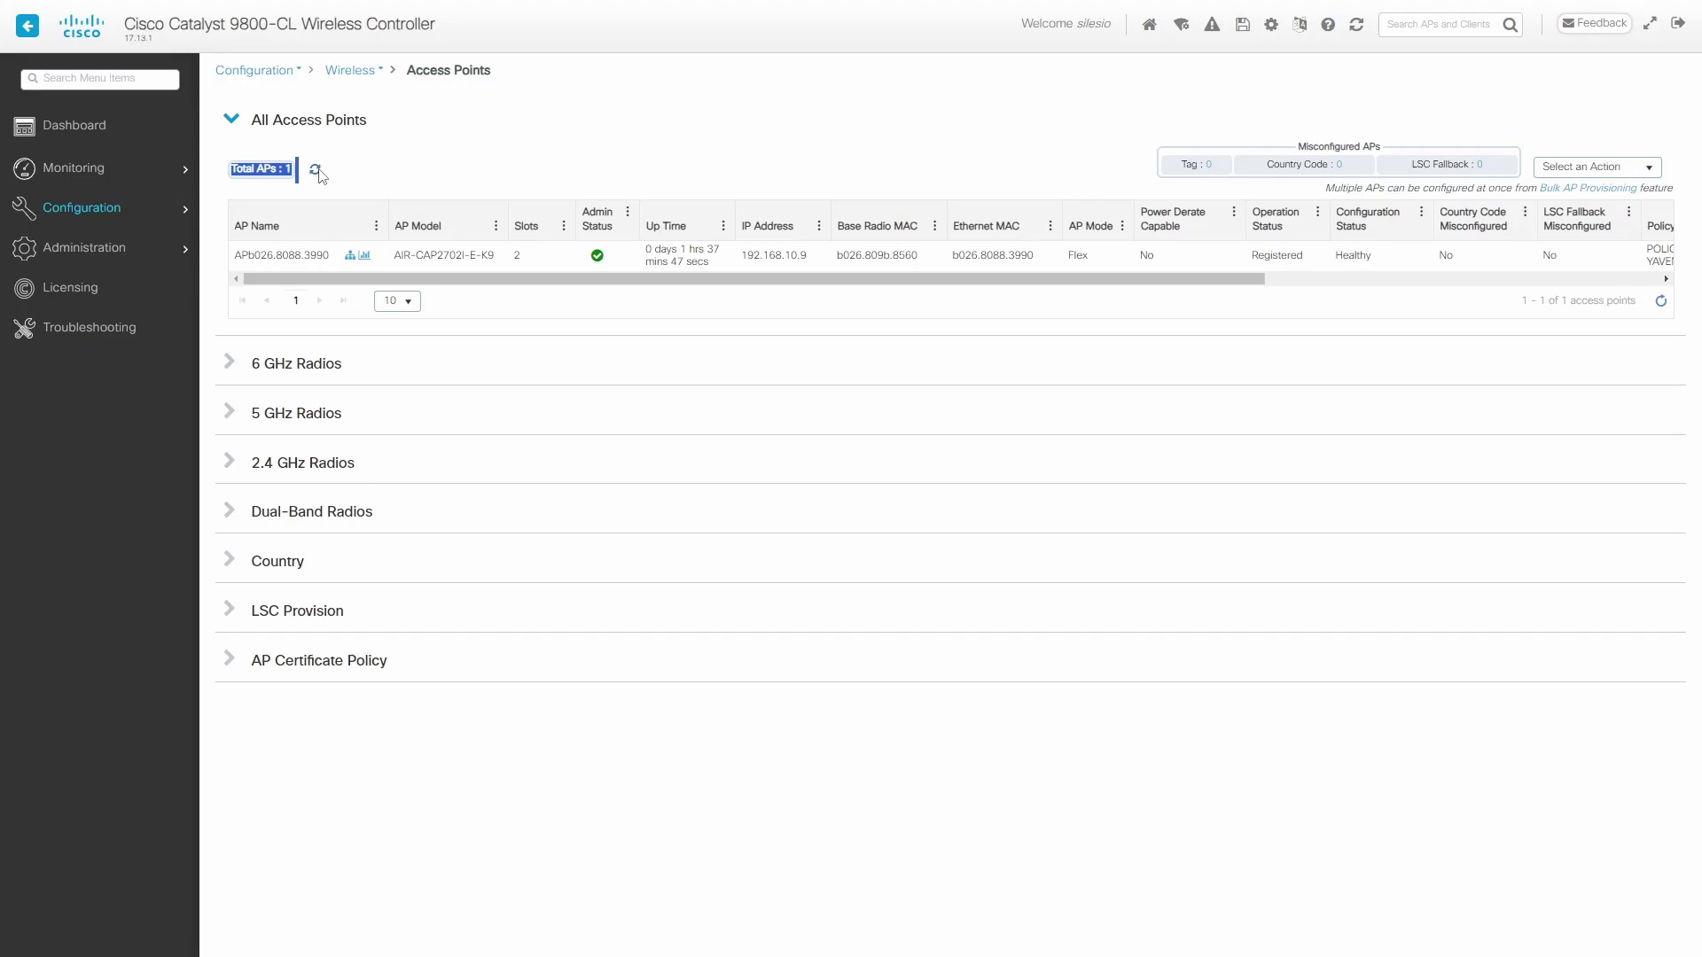
{"action": "left_click", "coordinate": [453, 263]}
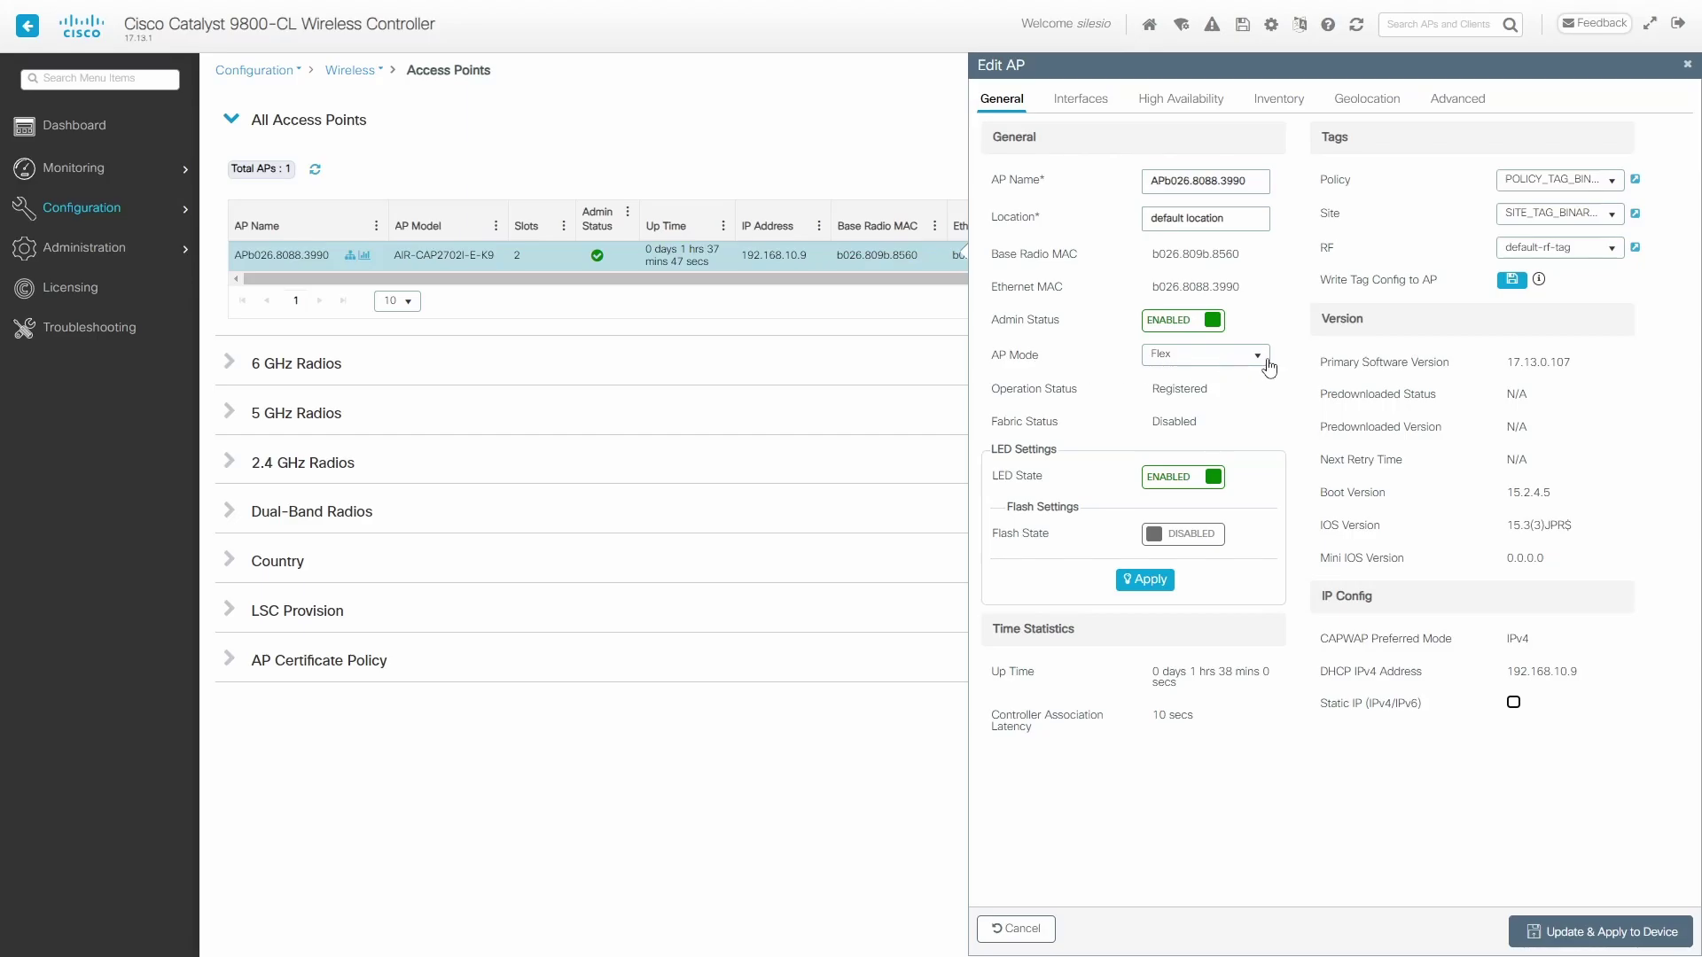
{"action": "left_click", "coordinate": [1017, 928]}
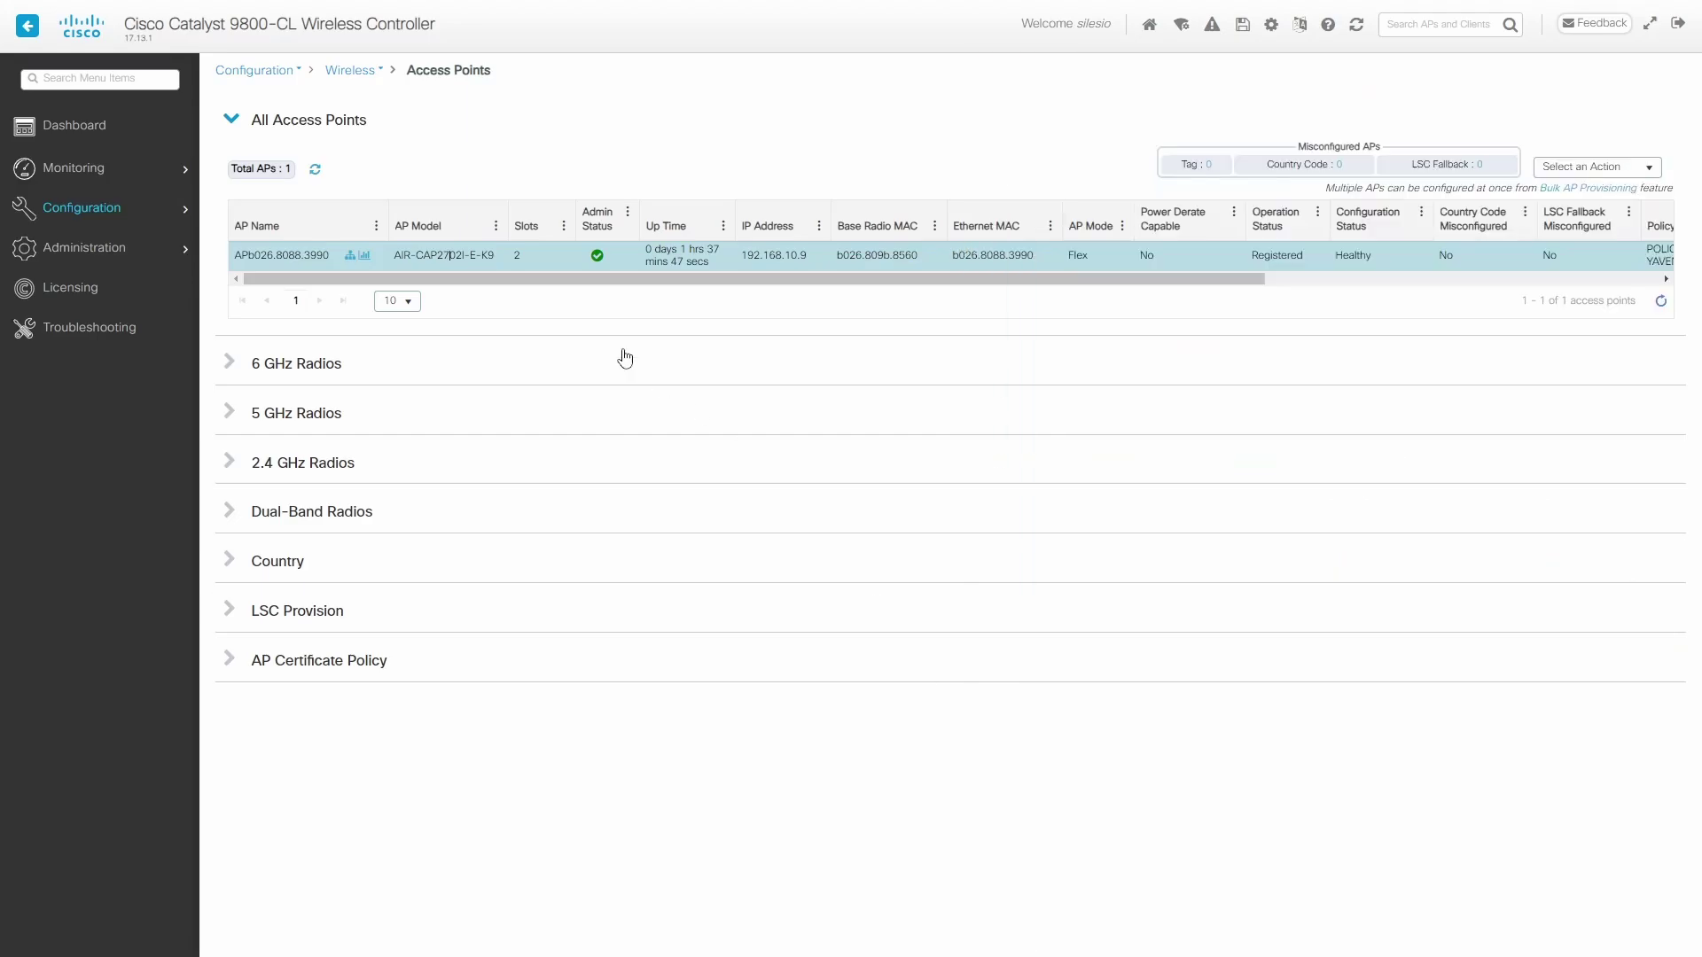
{"action": "left_click", "coordinate": [348, 256]}
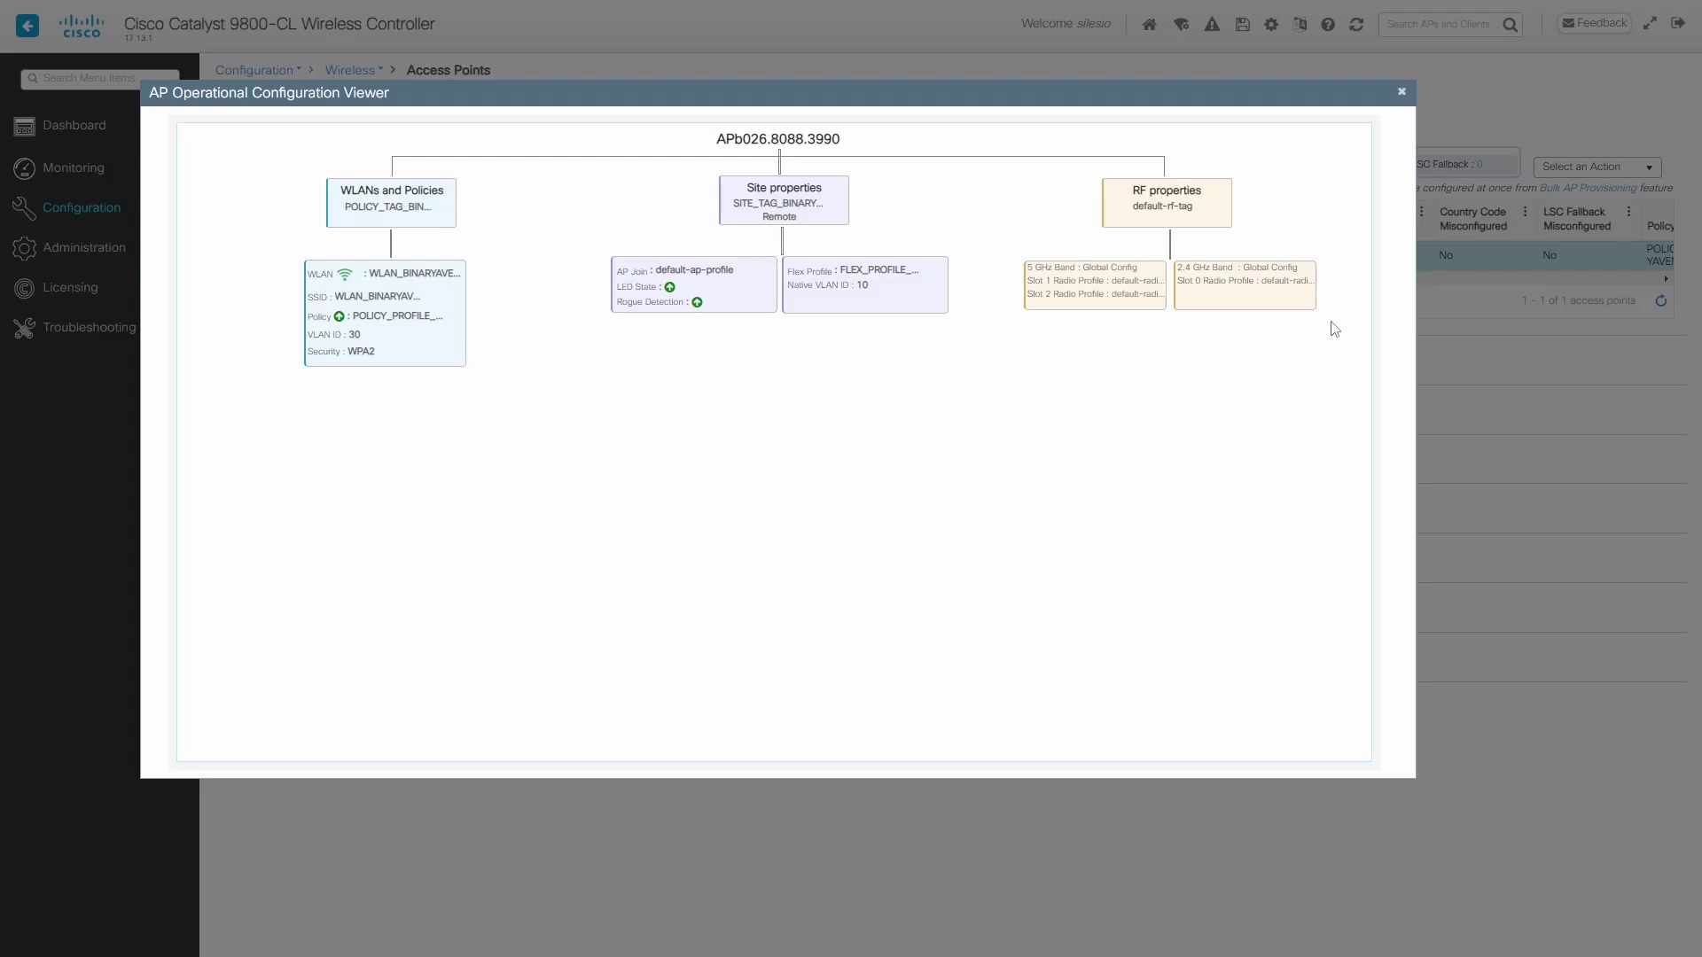
{"action": "left_click", "coordinate": [1401, 91]}
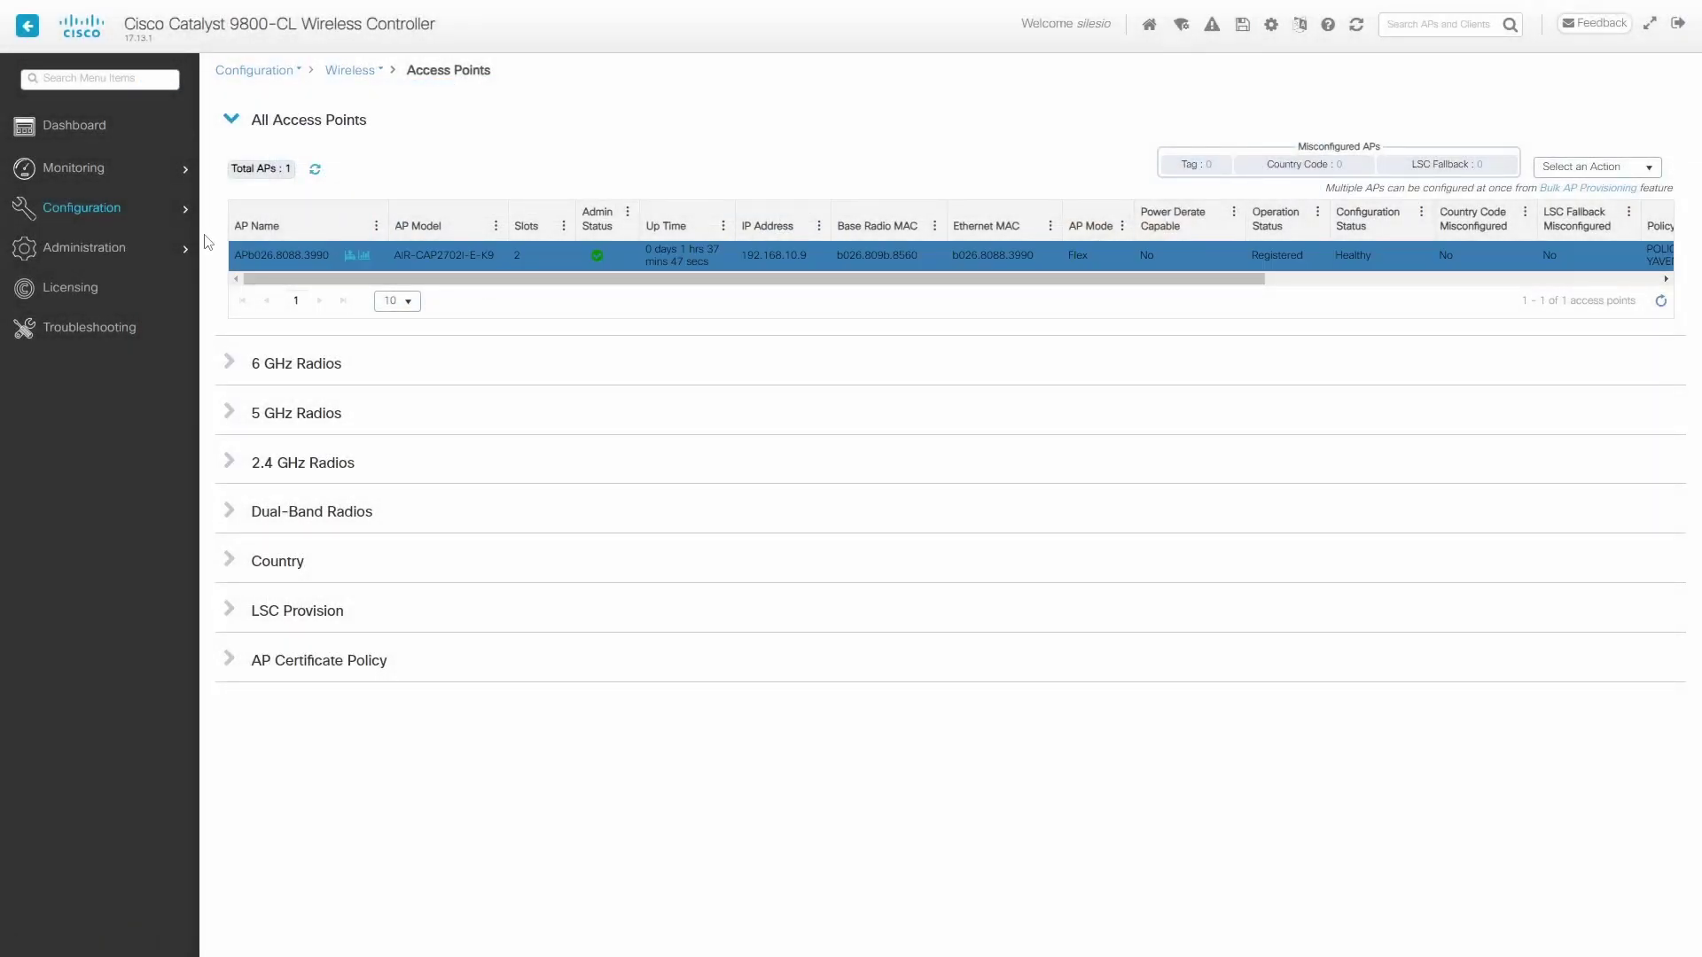
{"action": "mouse_move", "coordinate": [125, 221]}
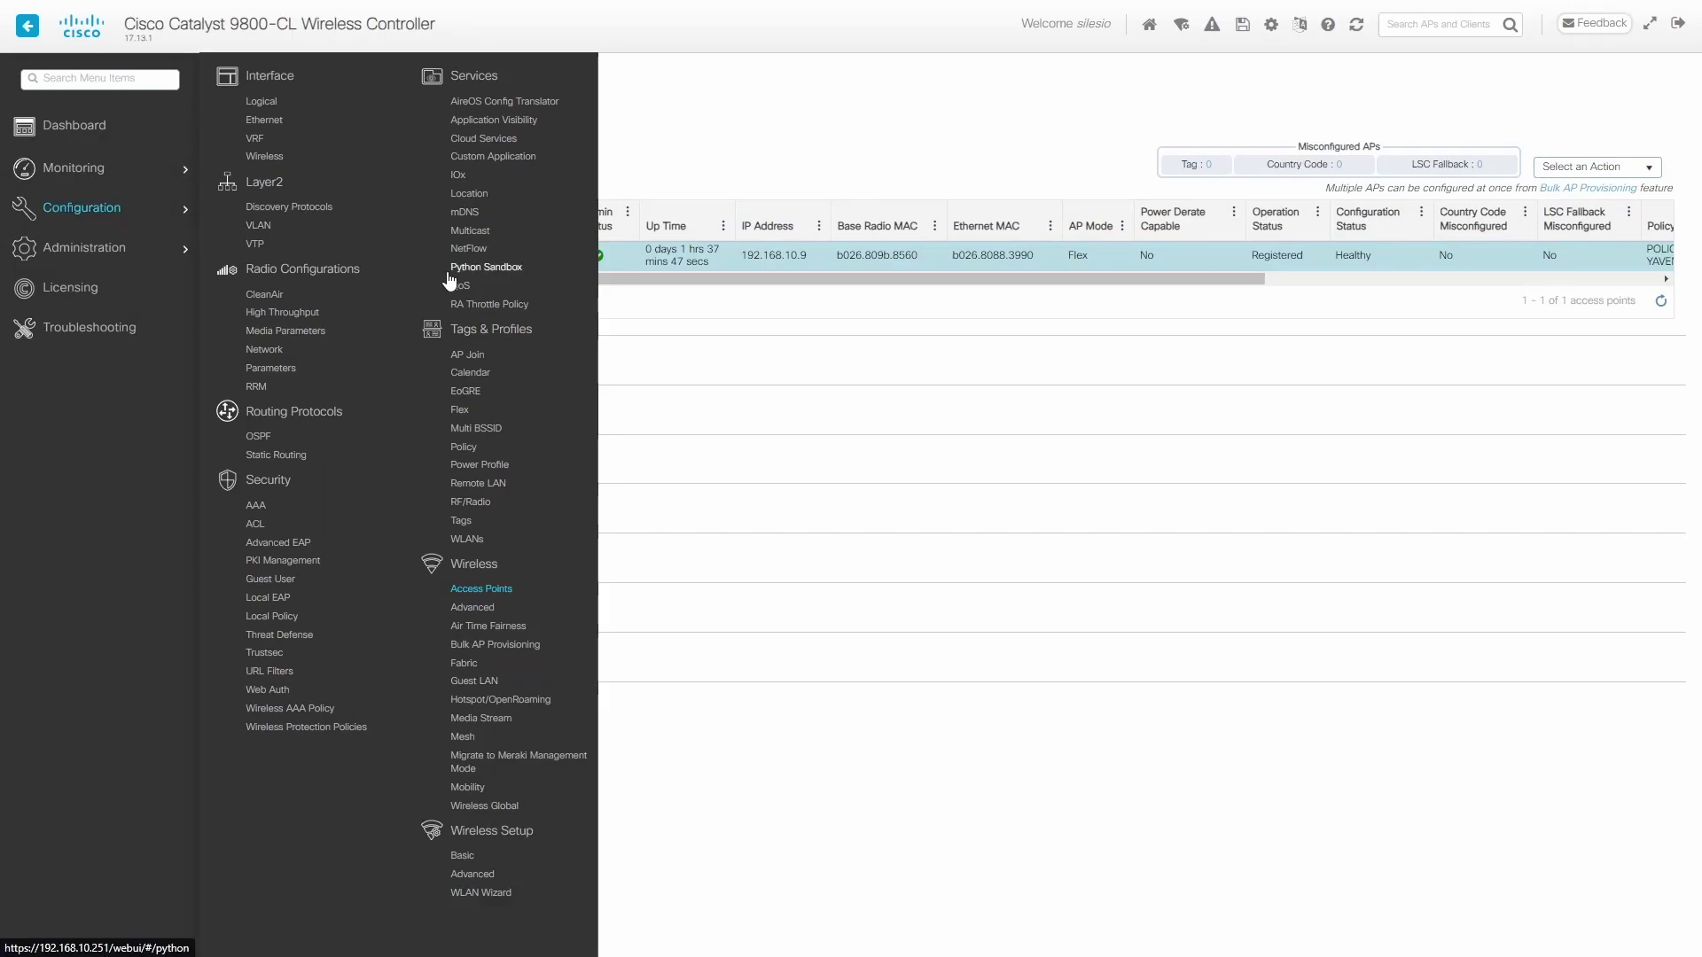
- Switch WLAN_BINARYAVENUE Layer2 key management from 802.1X to PSK with a pre-shared key
{"action": "left_click", "coordinate": [466, 540]}
{"action": "left_click", "coordinate": [374, 241]}
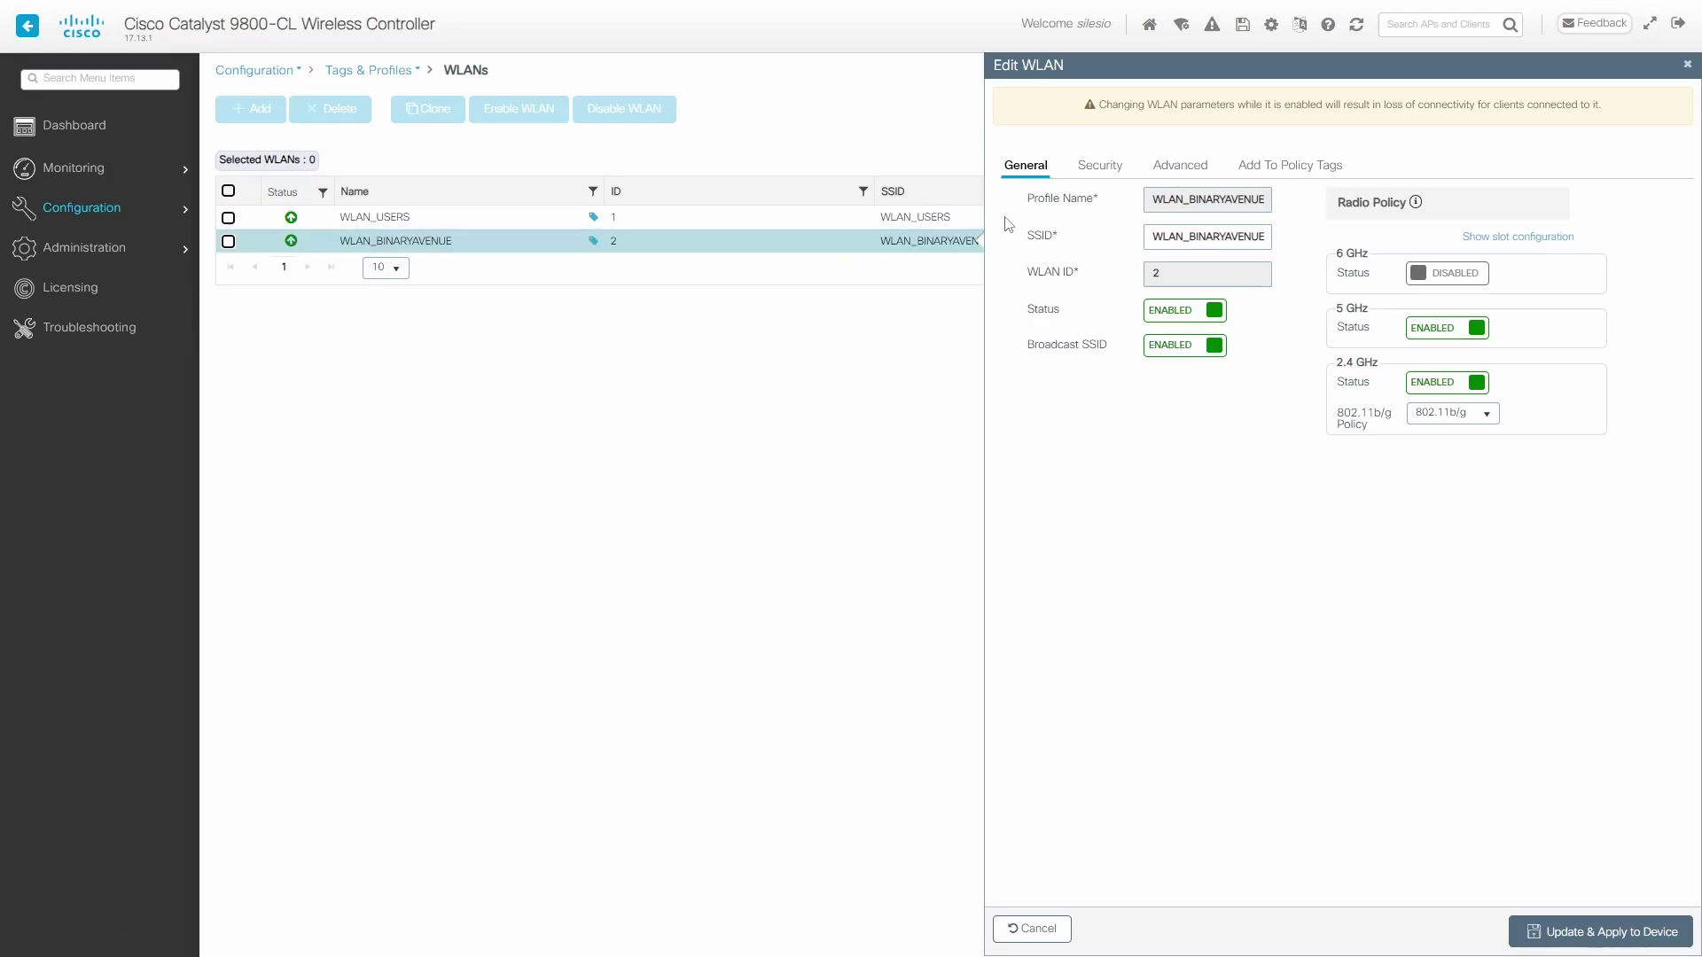
{"action": "left_click", "coordinate": [1097, 167]}
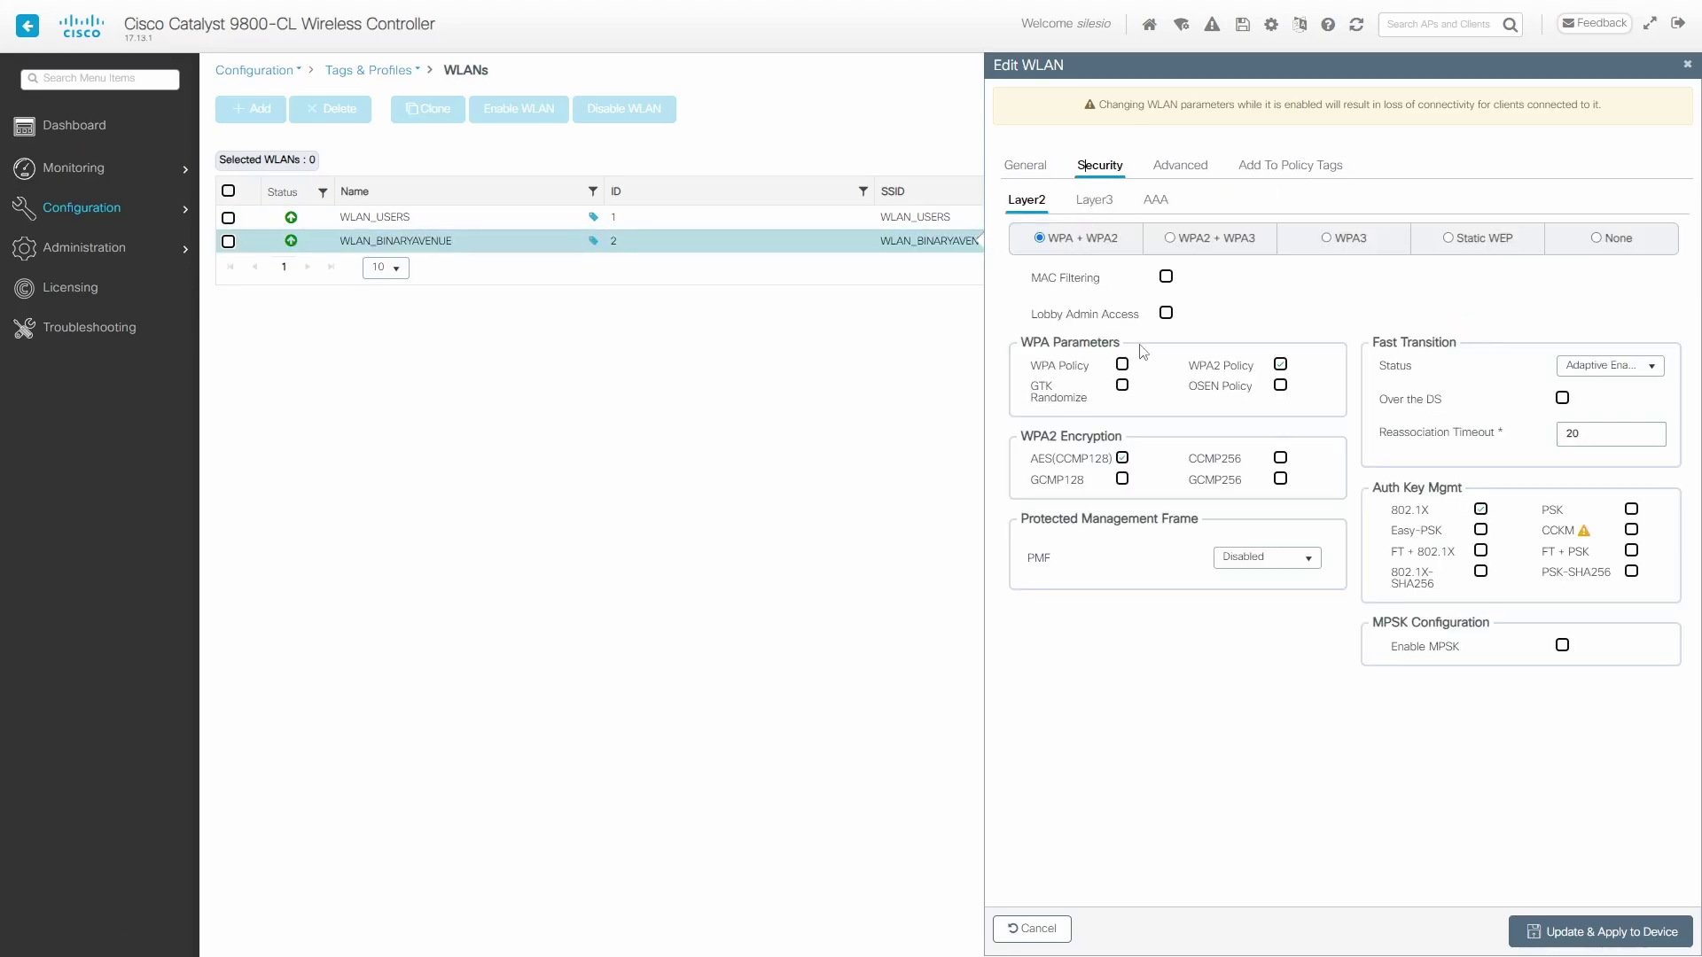
{"action": "left_click", "coordinate": [1481, 512]}
{"action": "left_click", "coordinate": [1631, 565]}
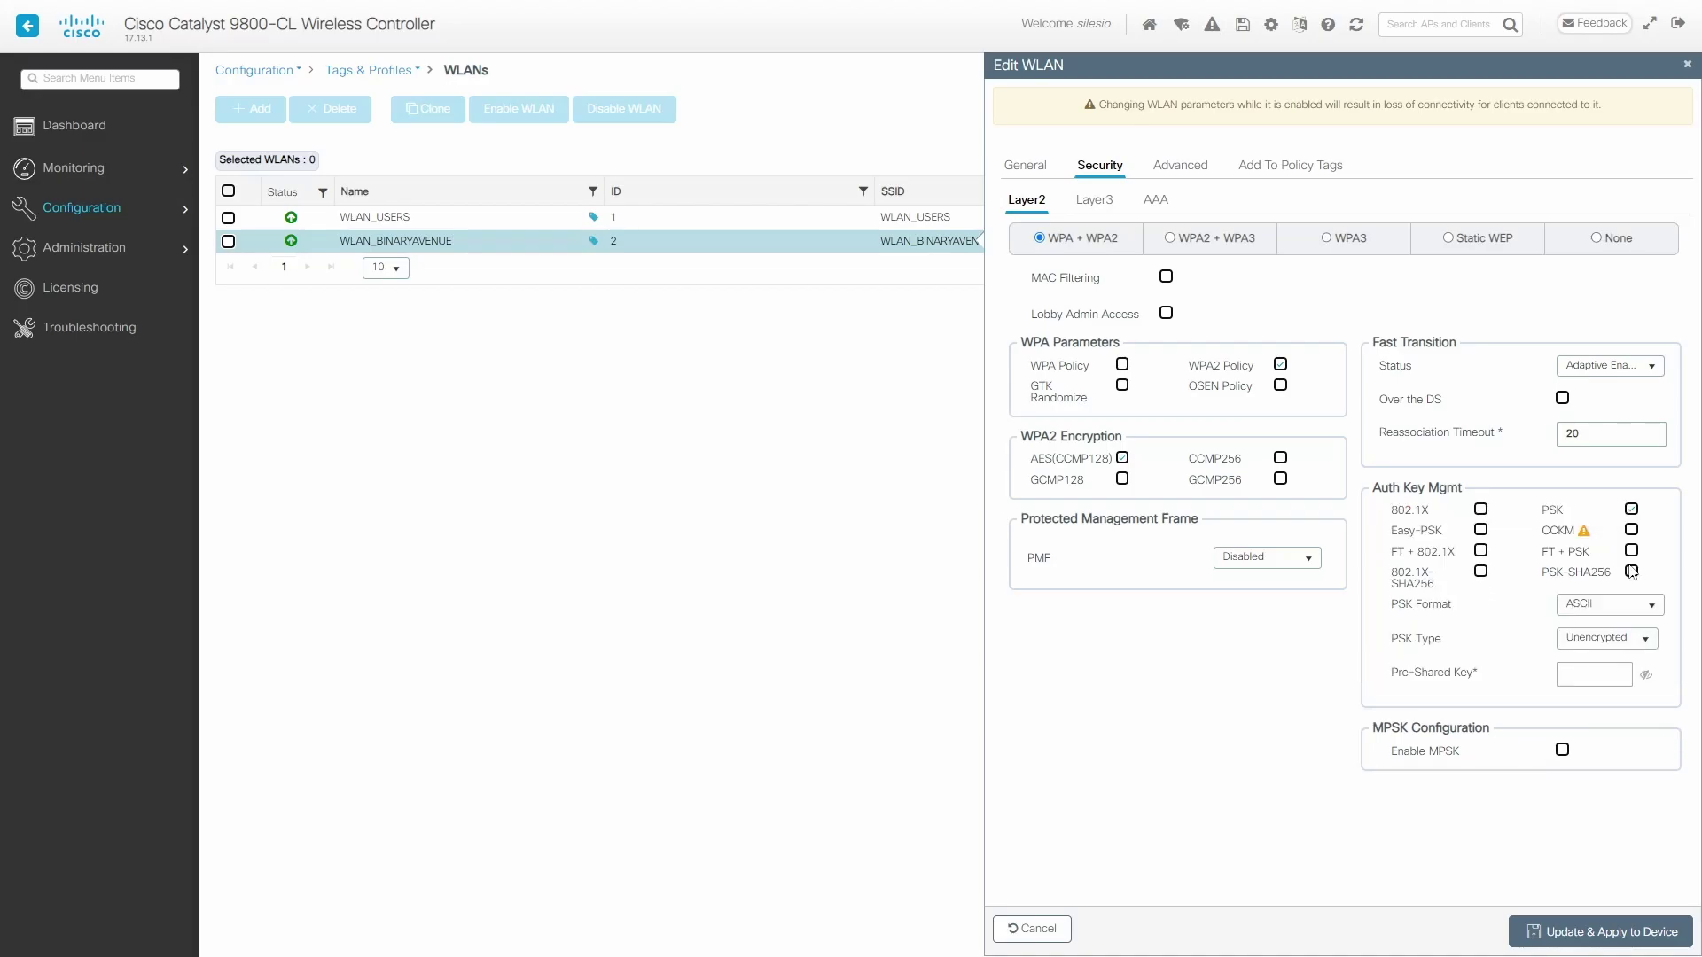
{"action": "left_click", "coordinate": [1614, 676]}
{"action": "left_click", "coordinate": [1613, 931]}
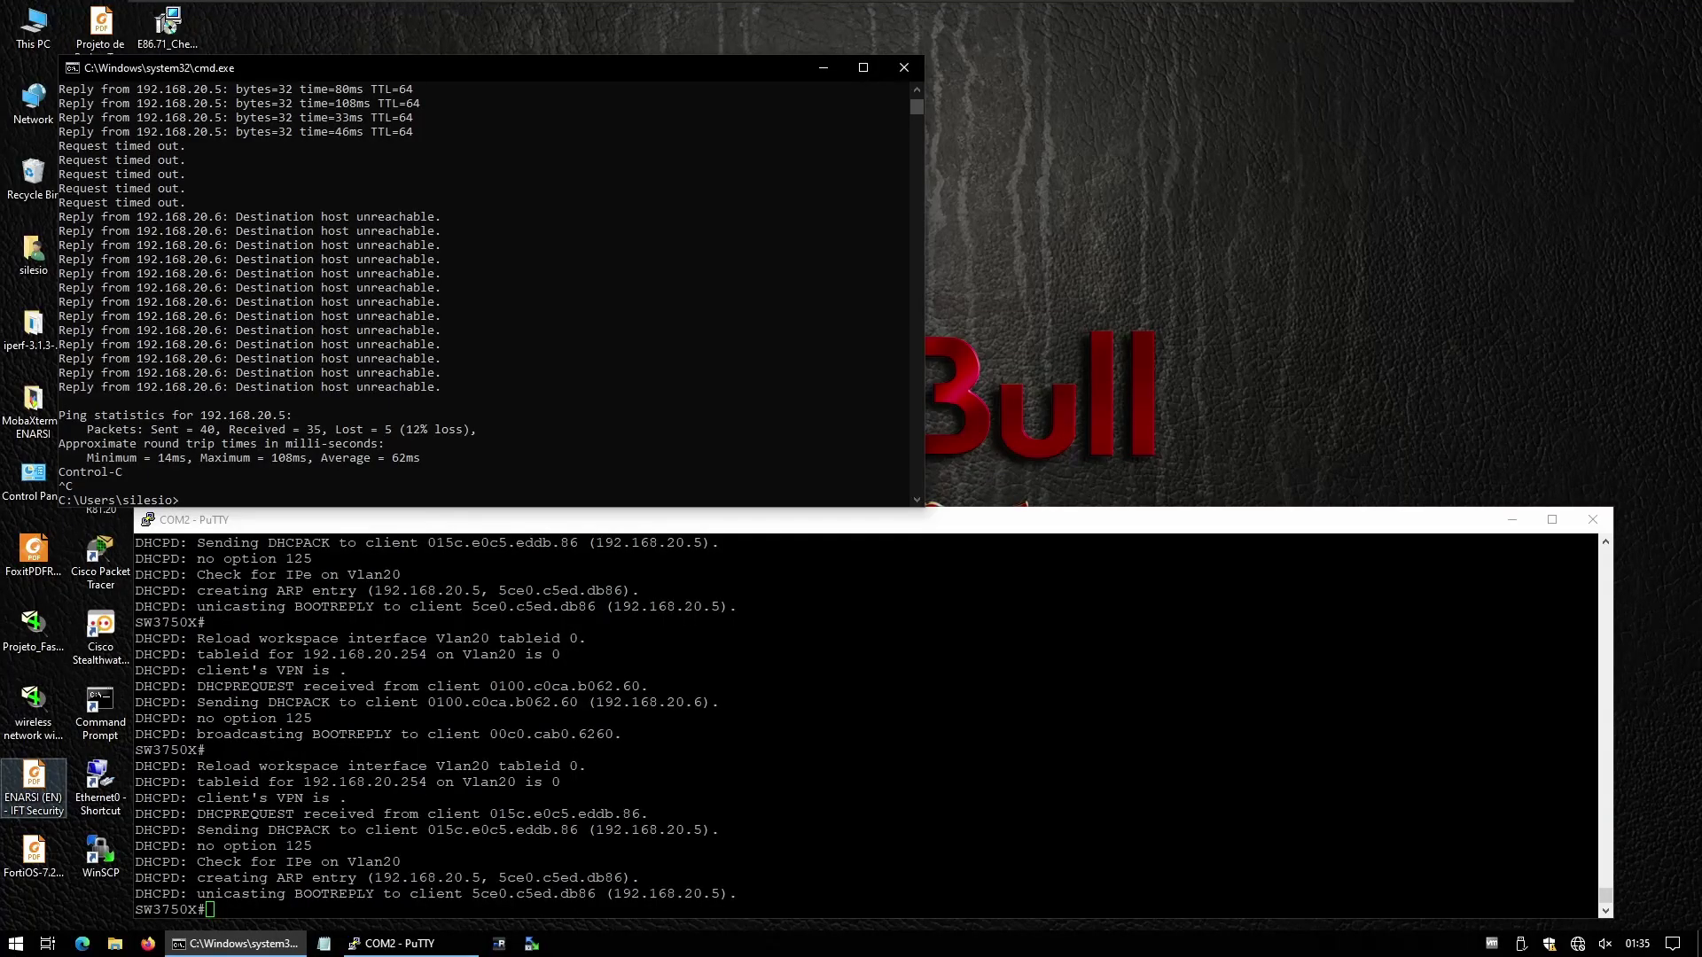
- Join WLAN_BINARYAVENUE using its security key, choosing not to make the PC discoverable
{"action": "left_click", "coordinate": [1577, 944]}
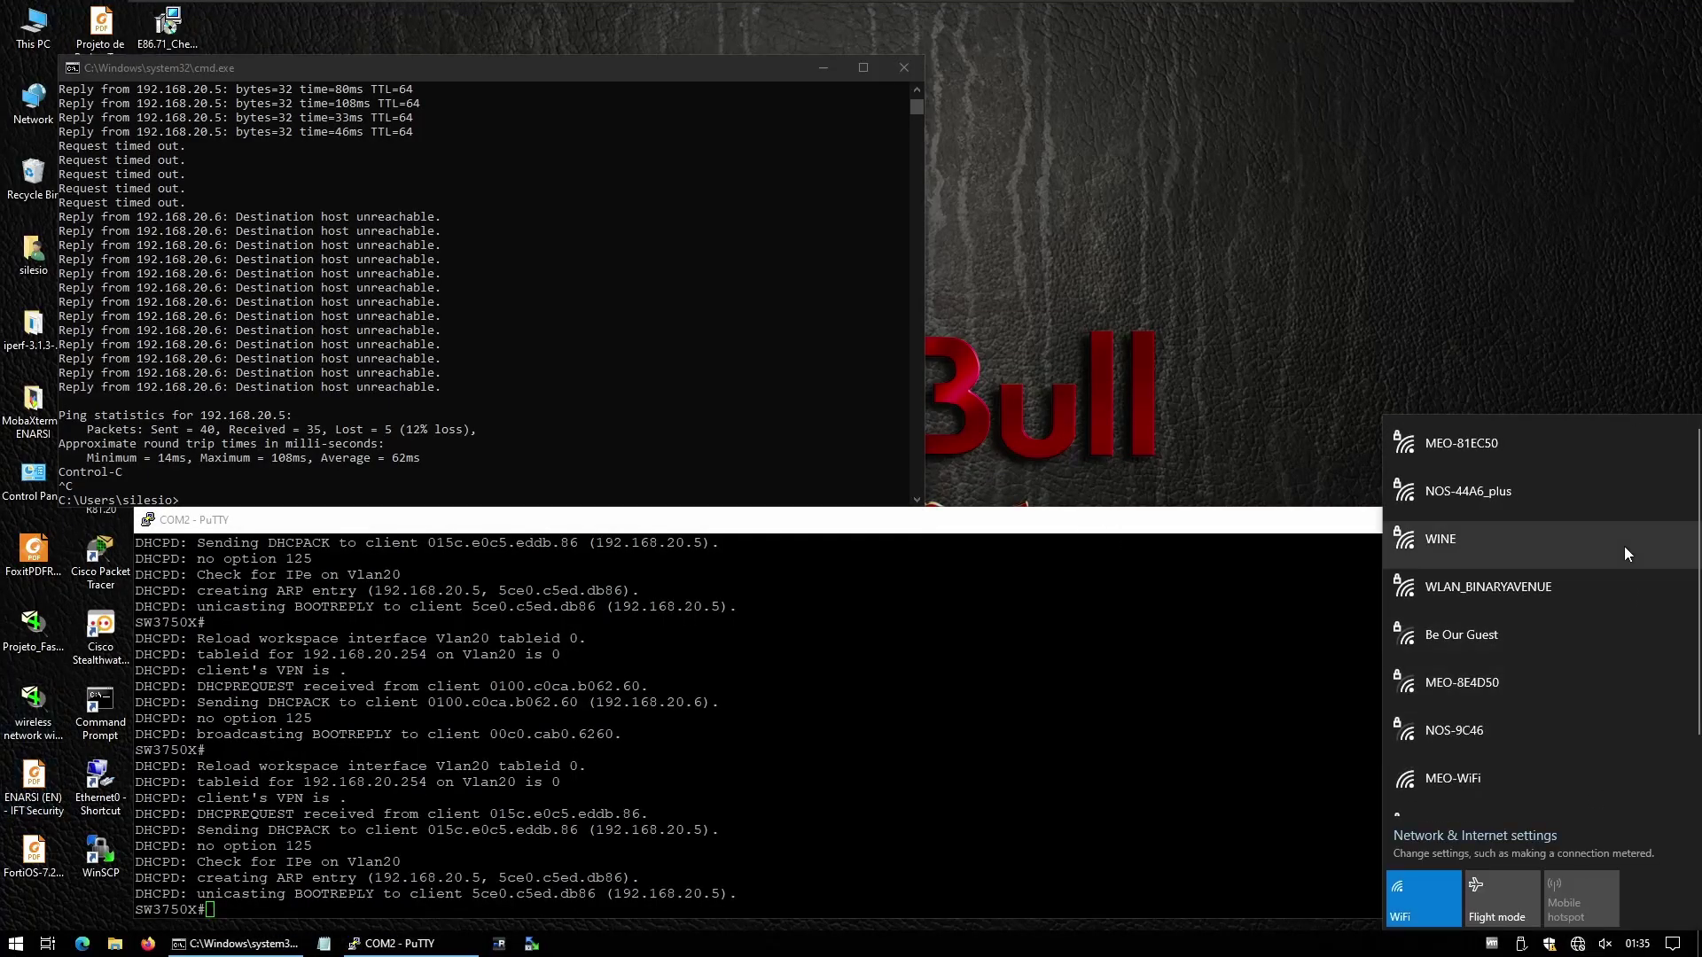
{"action": "left_click", "coordinate": [1517, 589]}
{"action": "left_click", "coordinate": [1592, 670]}
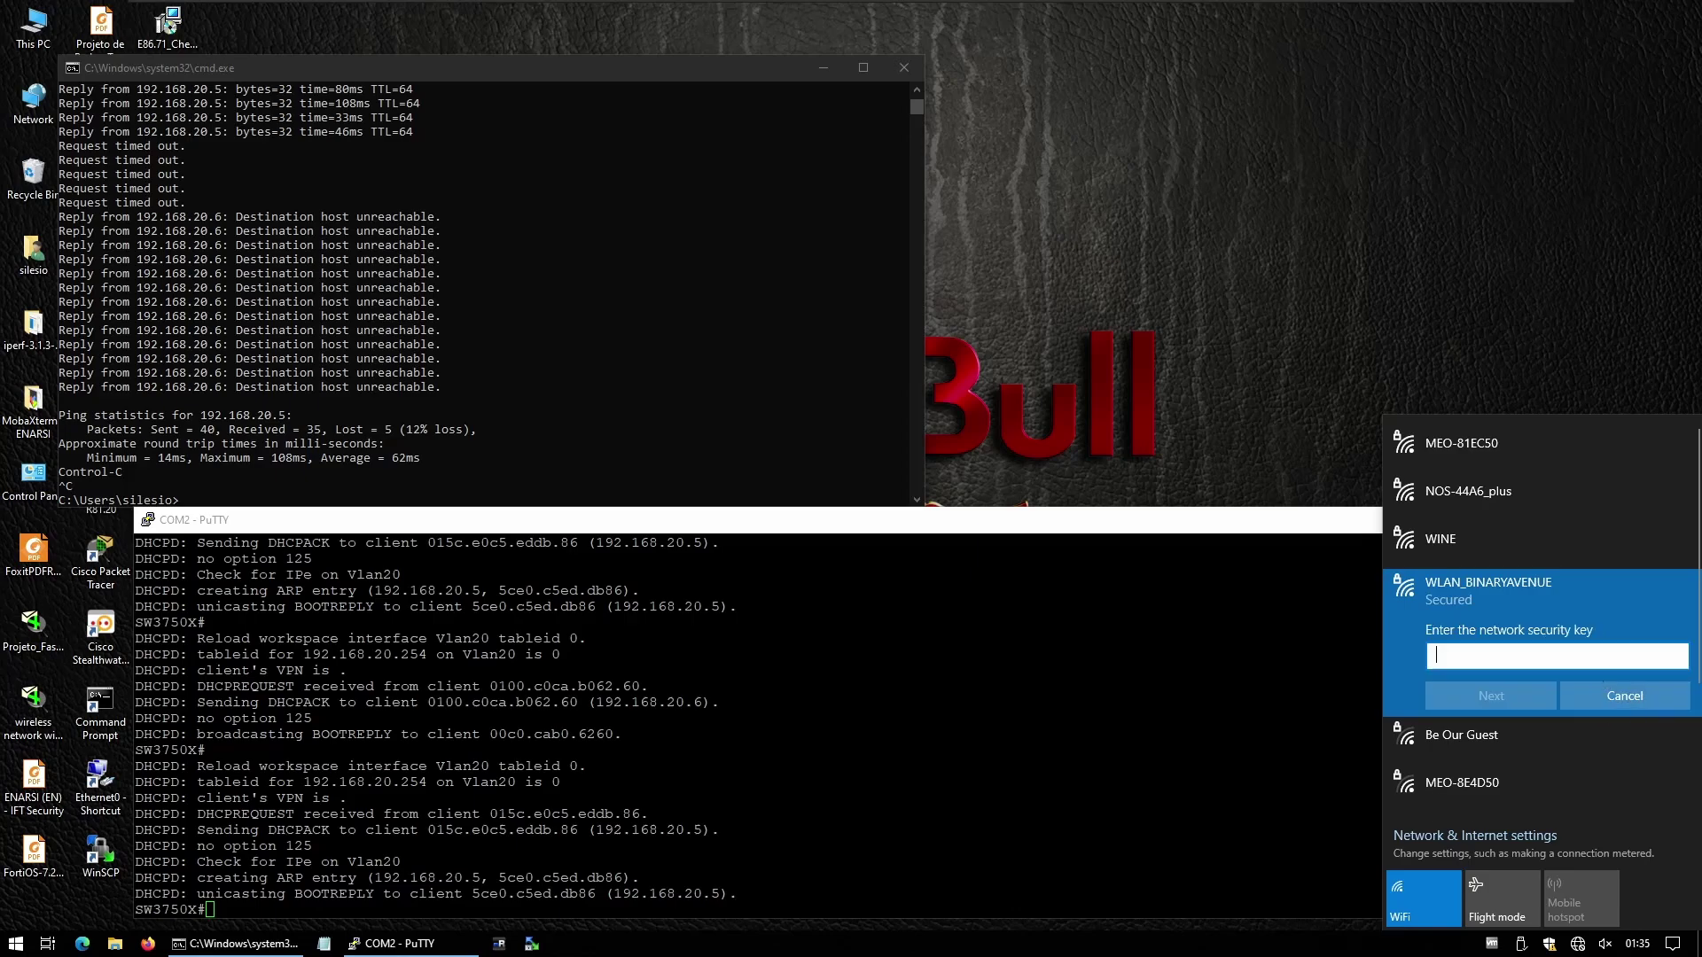
{"action": "type", "text": "•••••••••"}
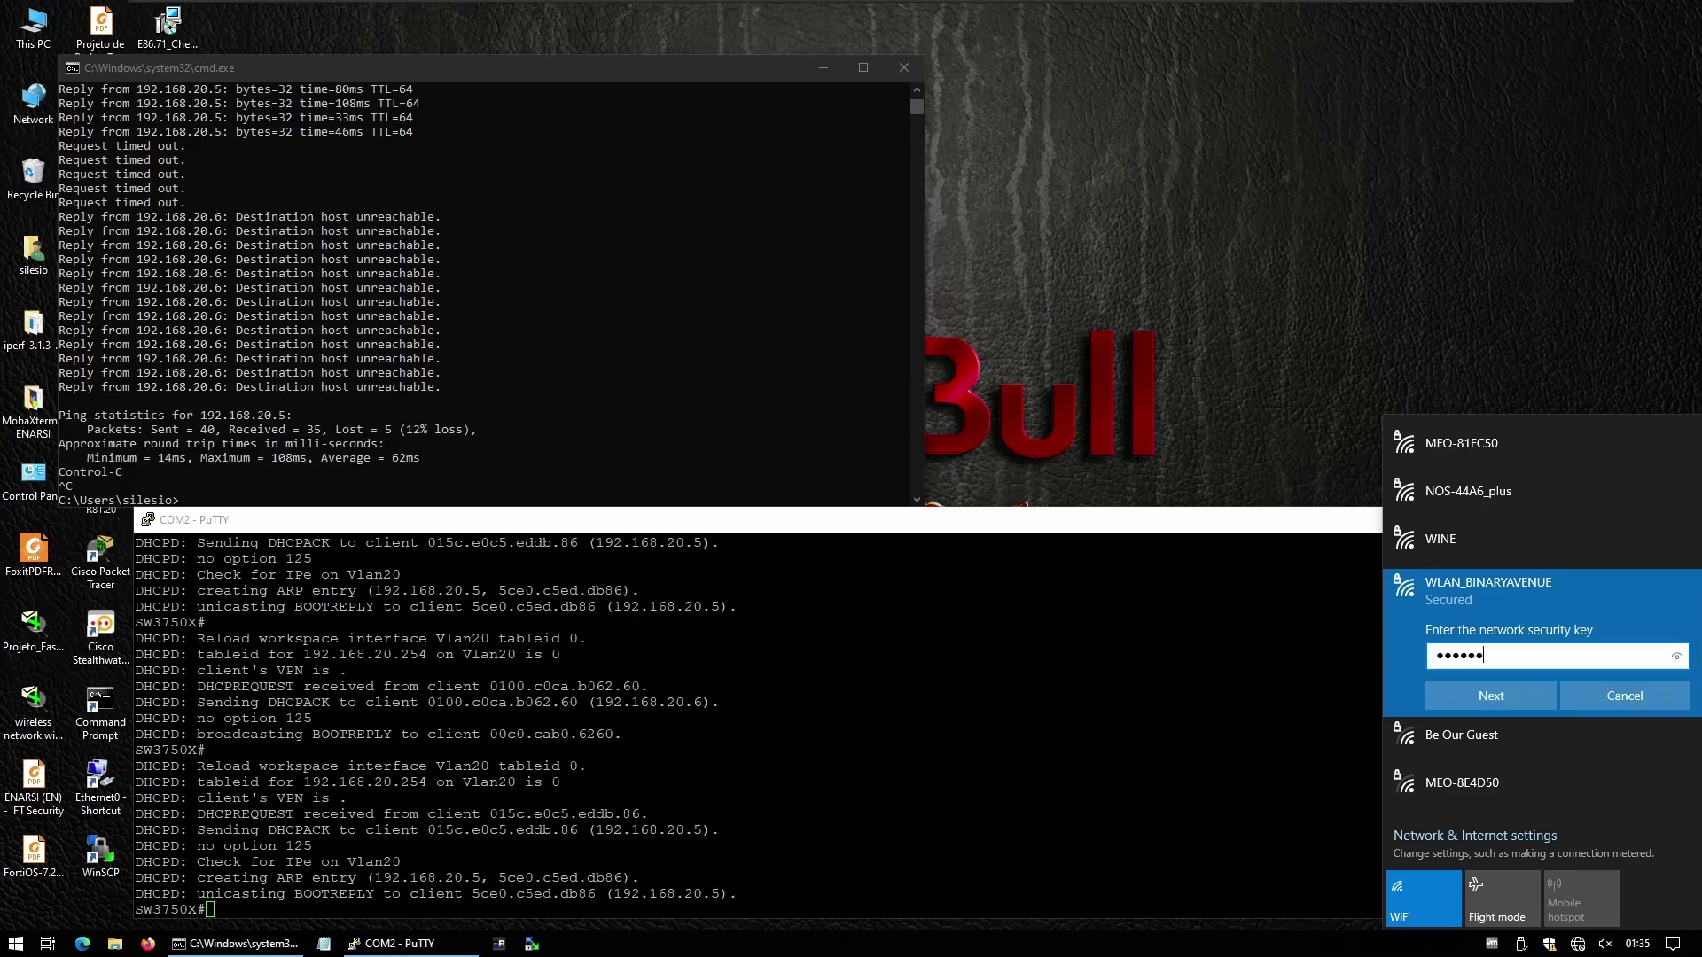
{"action": "left_click", "coordinate": [1492, 699]}
{"action": "left_click", "coordinate": [1599, 747]}
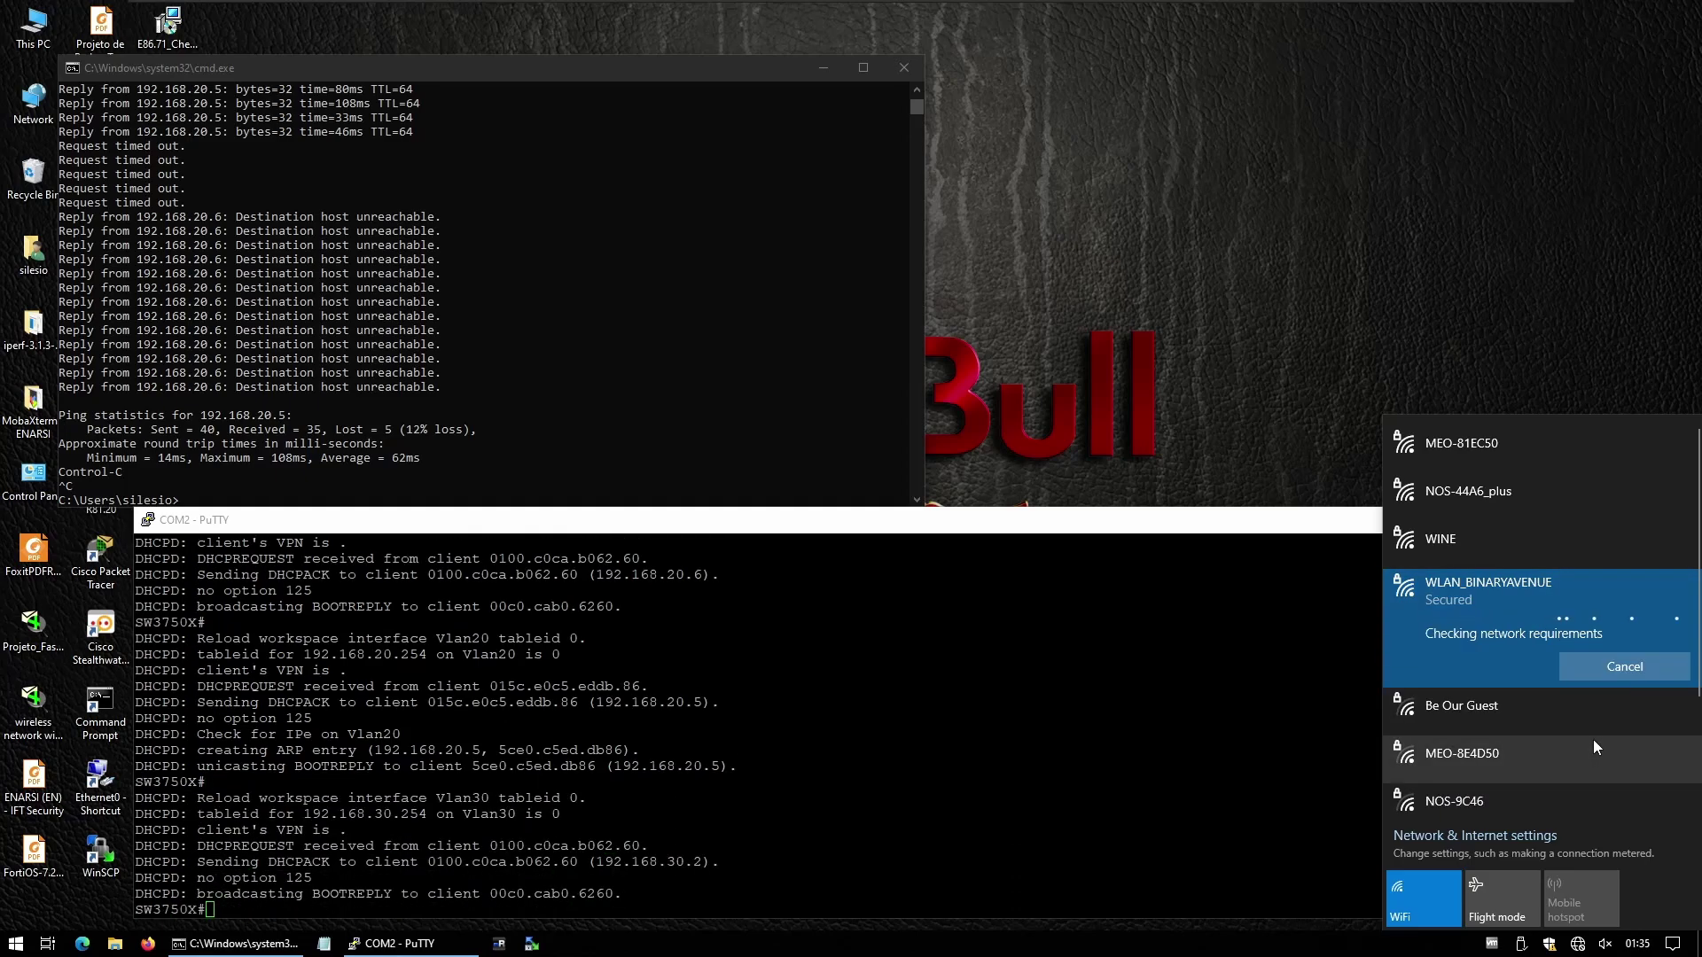
{"action": "left_click", "coordinate": [1347, 687]}
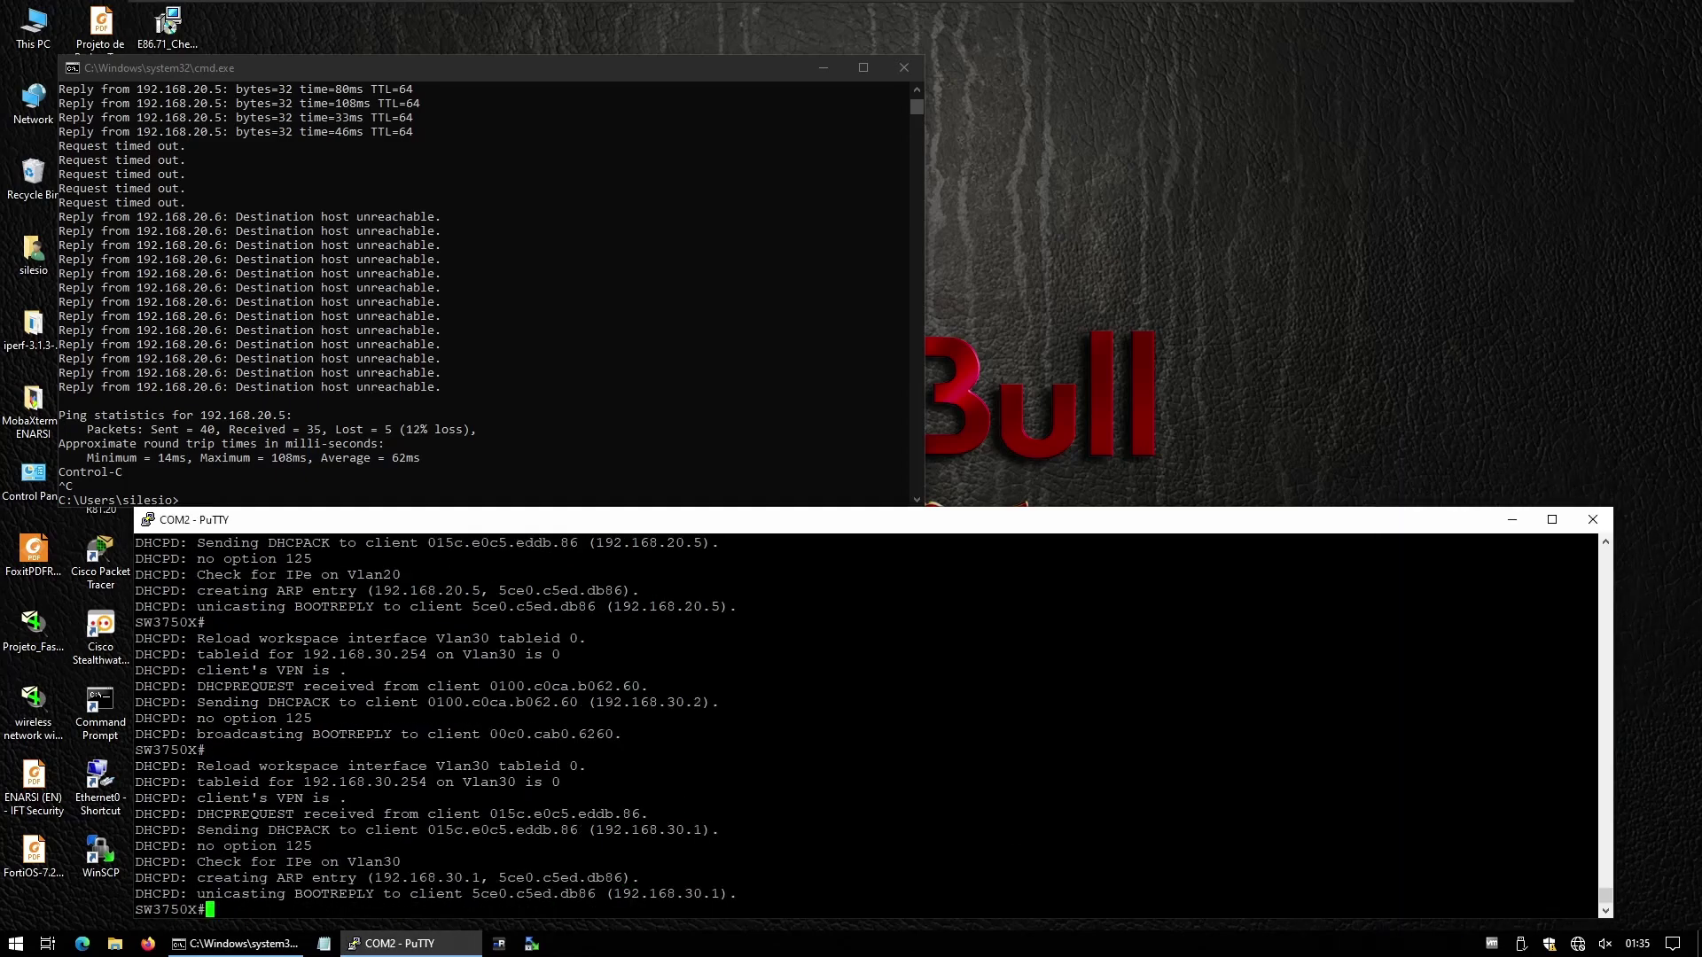
- Rerun ipconfig to confirm the Wi-Fi adapter address is 192.168.30.2
{"action": "left_click", "coordinate": [513, 397]}
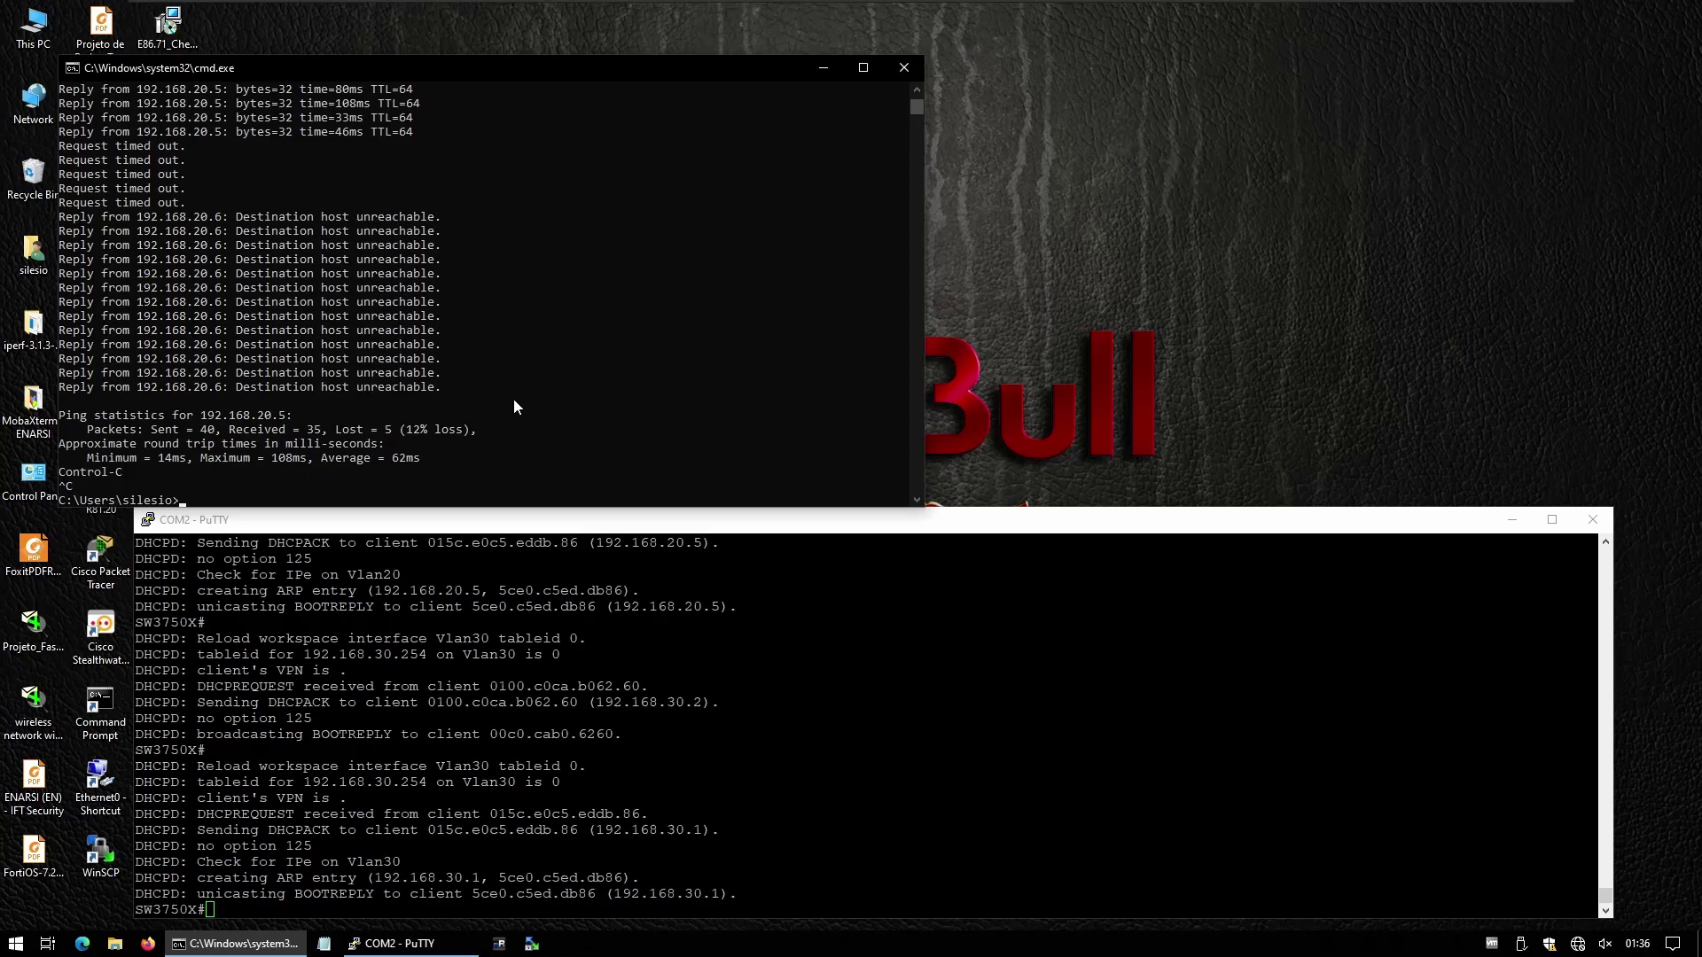
{"action": "type", "text": "ping 192.168.20.5"}
{"action": "key", "text": "Up"}
{"action": "key", "text": "Return"}
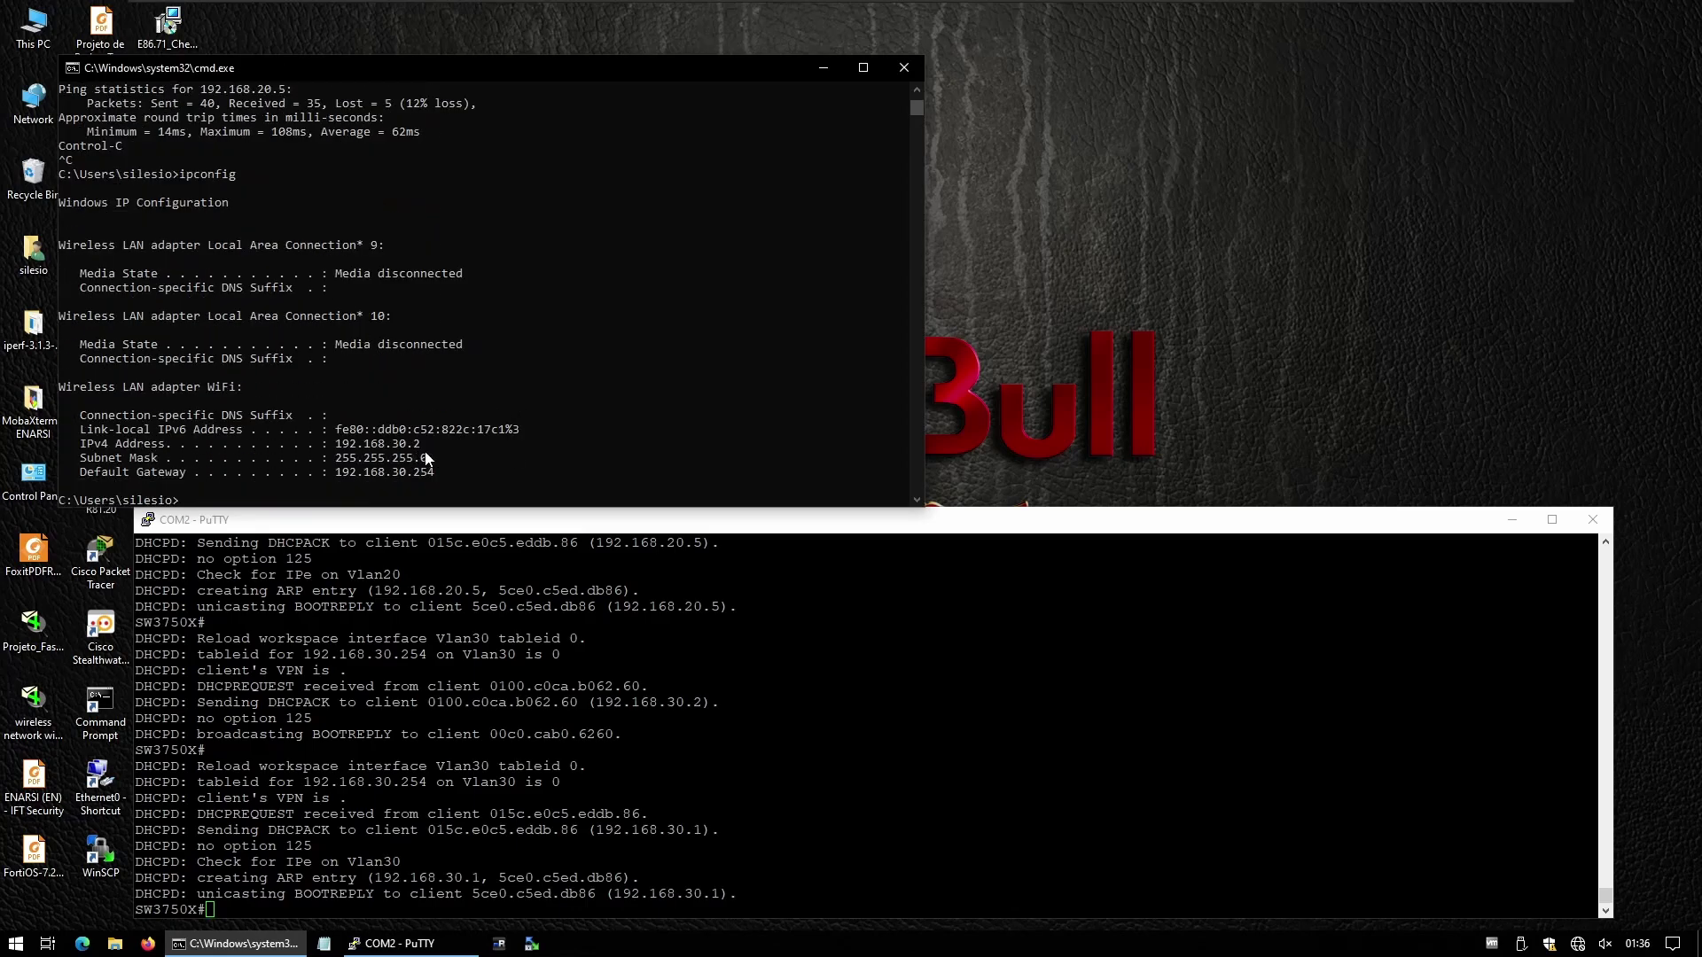
- Run a continuous ping to 192.168.30.1 with 'ping 192.168.30.1 -t'
{"action": "left_click", "coordinate": [466, 387]}
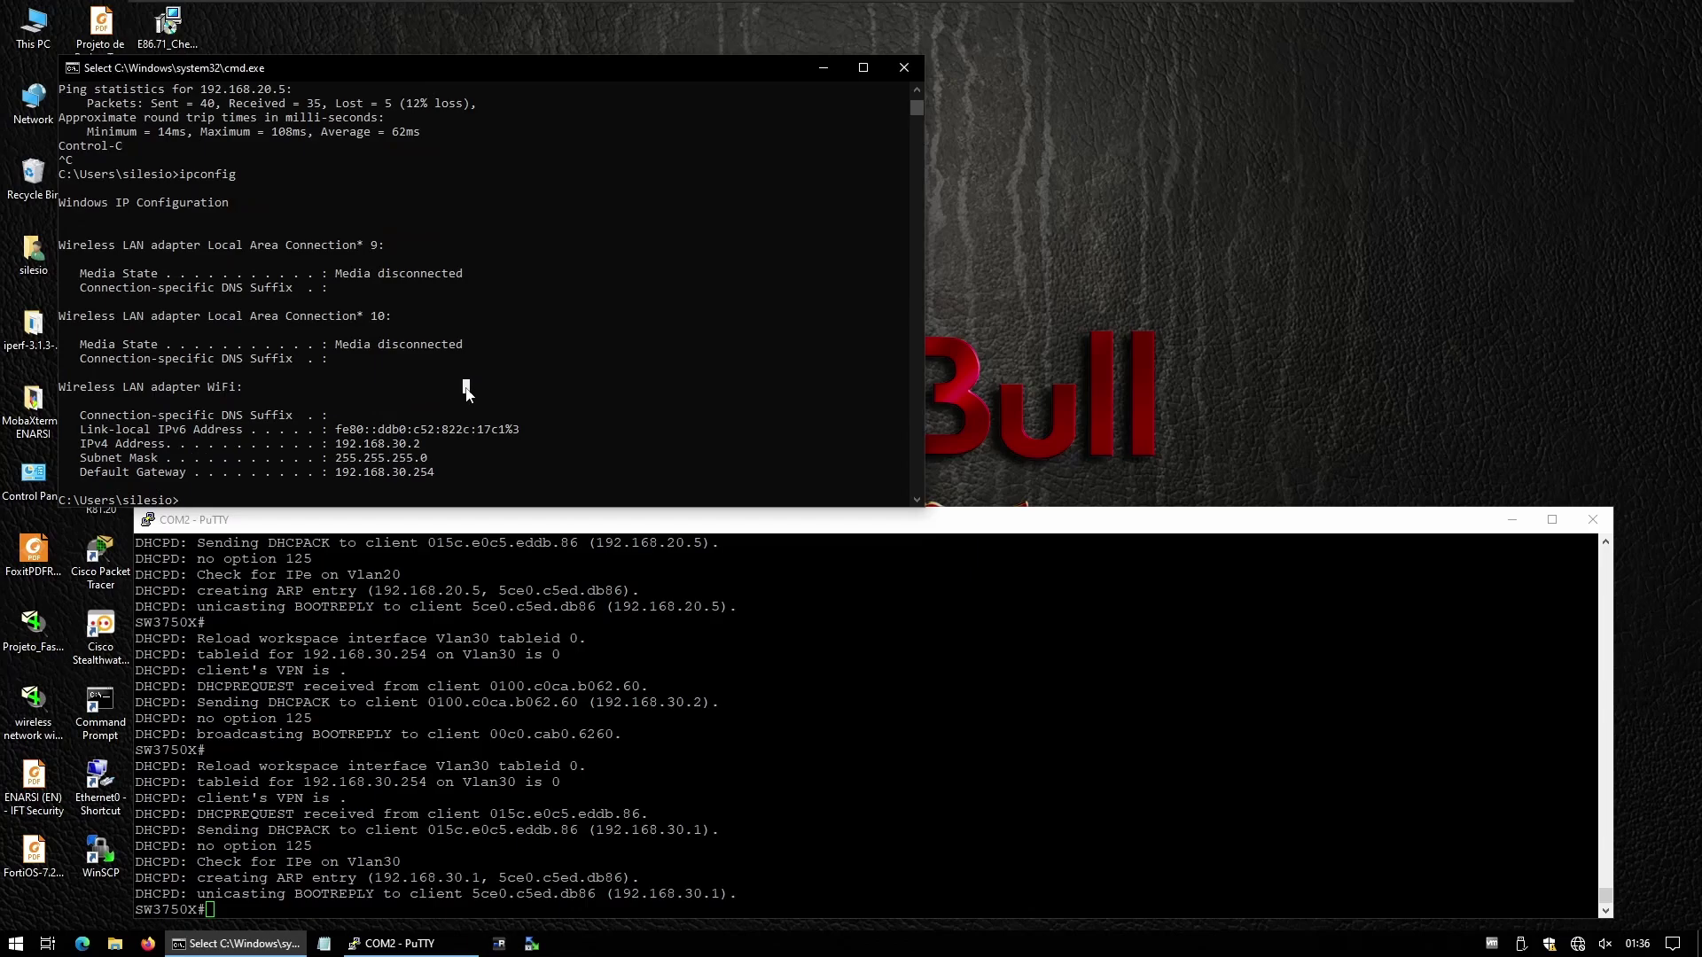
{"action": "key", "text": "Escape"}
{"action": "type", "text": "ping 192.1"}
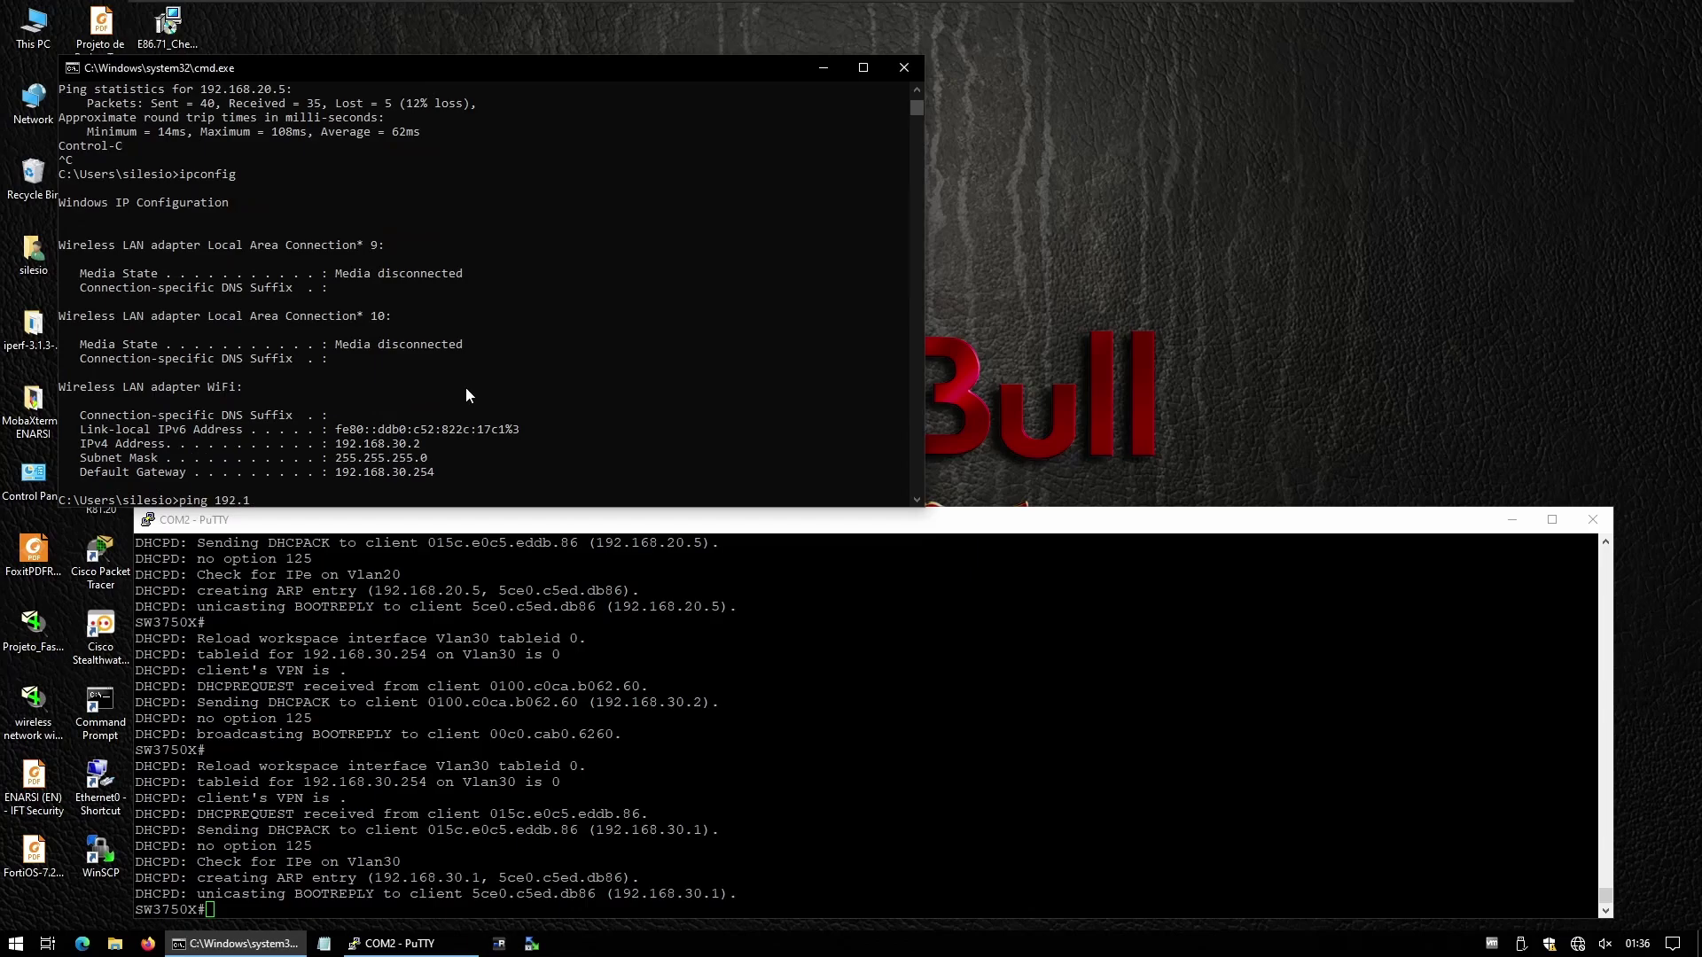
{"action": "type", "text": "68.30.1 -t"}
{"action": "key", "text": "Return"}
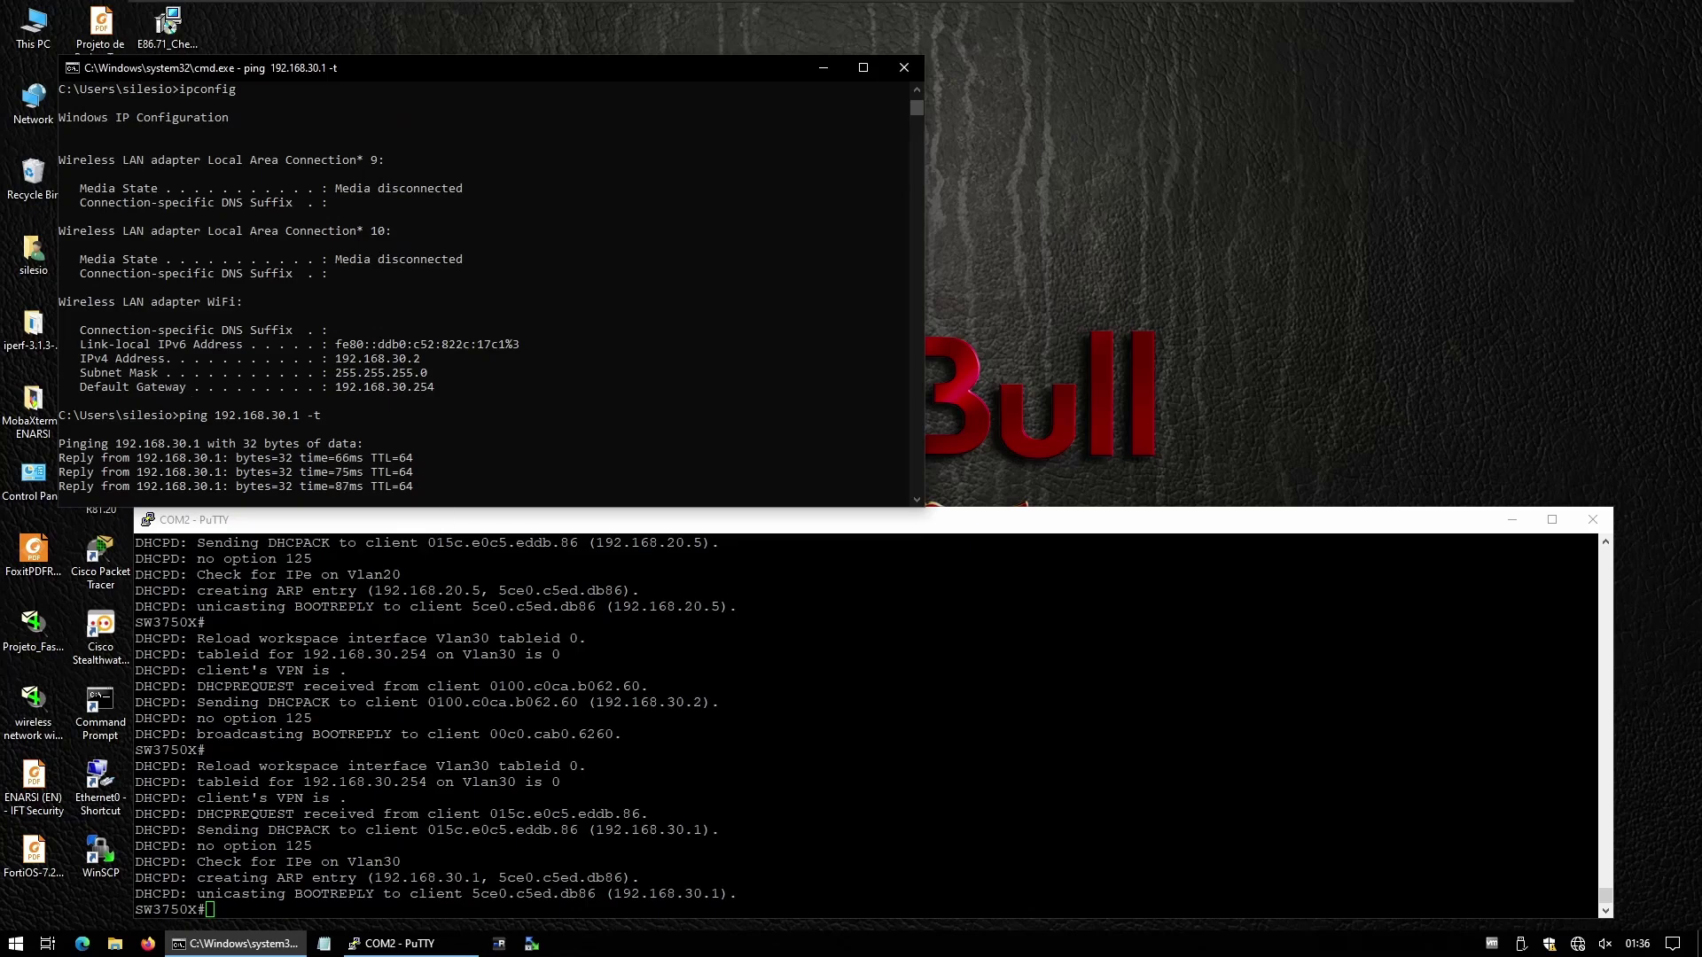
{"action": "key", "text": "alt+Tab"}
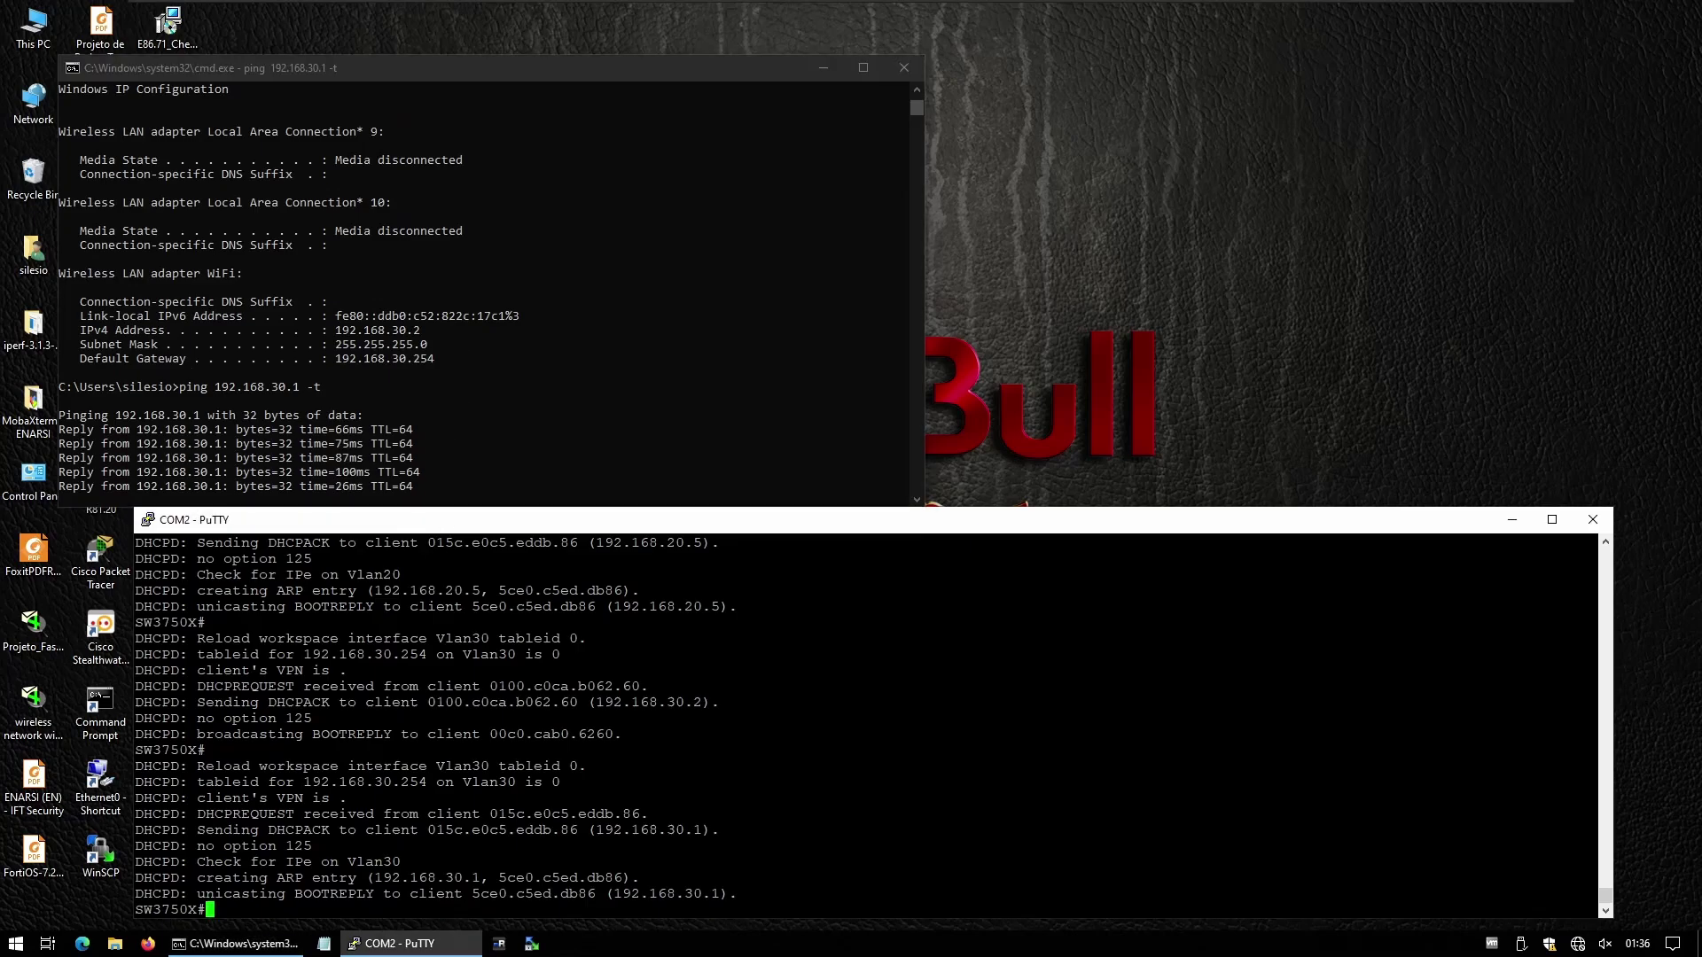
- Shut down interface g1/0/1 on switch SW3750X via conf t, int g1/0/1, shut
{"action": "type", "text": "conf t"}
{"action": "key", "text": "Return"}
{"action": "type", "text": "int g1"}
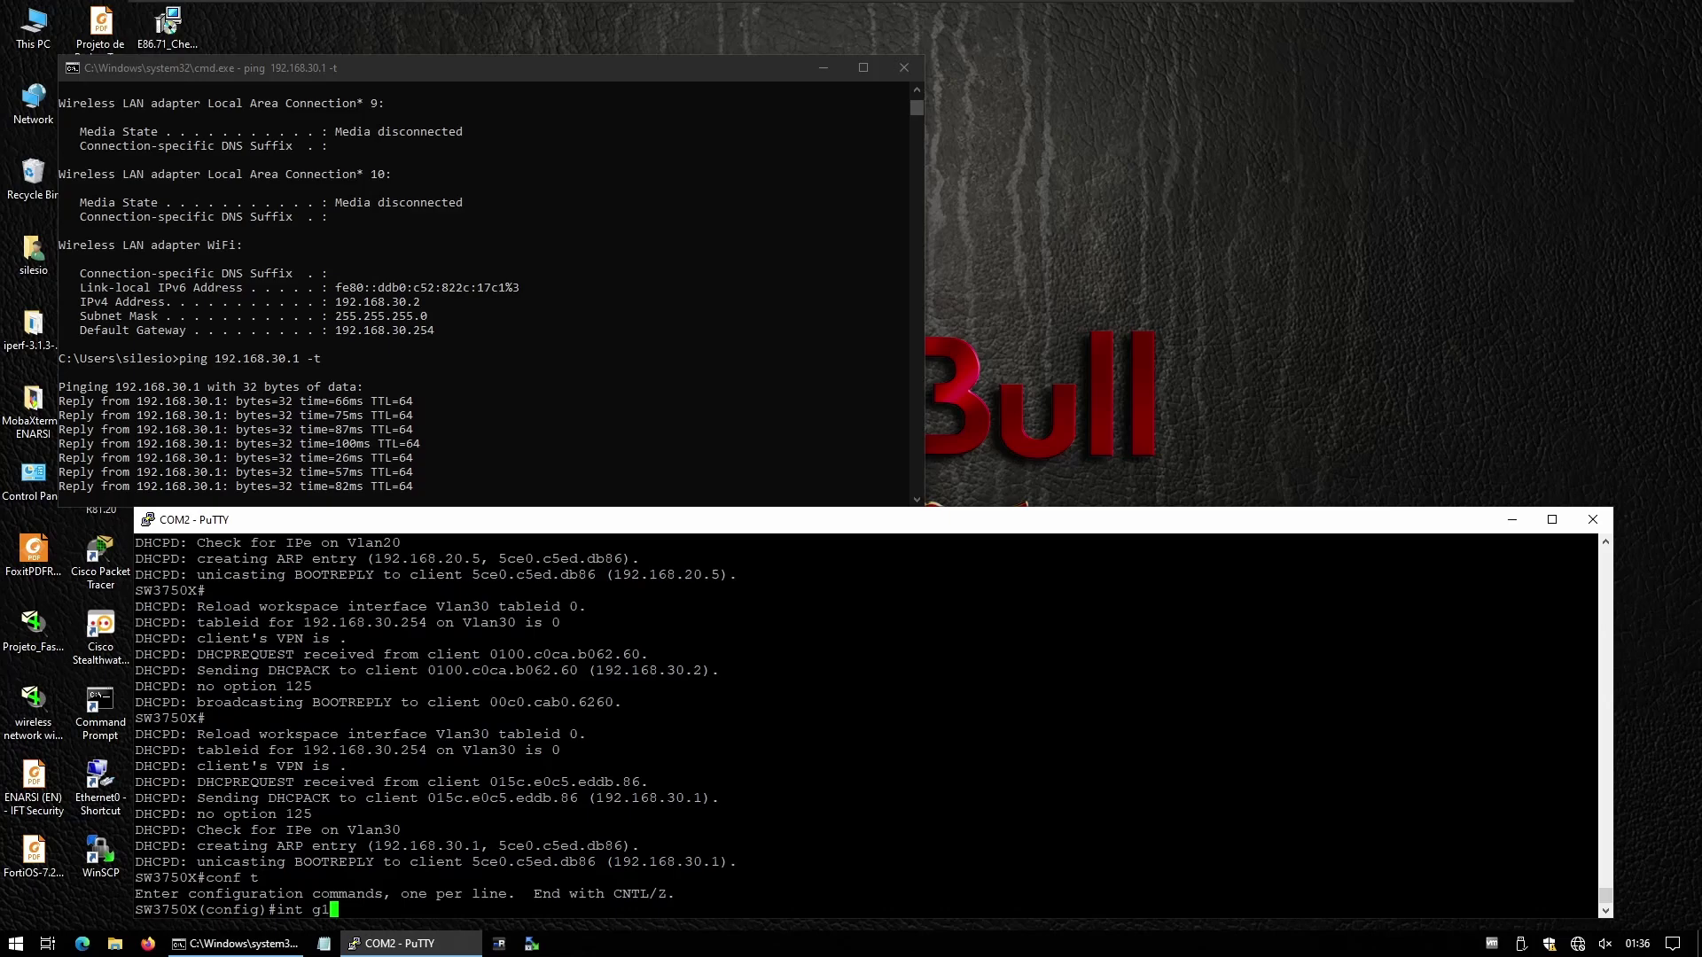
{"action": "type", "text": "/0/1"}
{"action": "key", "text": "Return"}
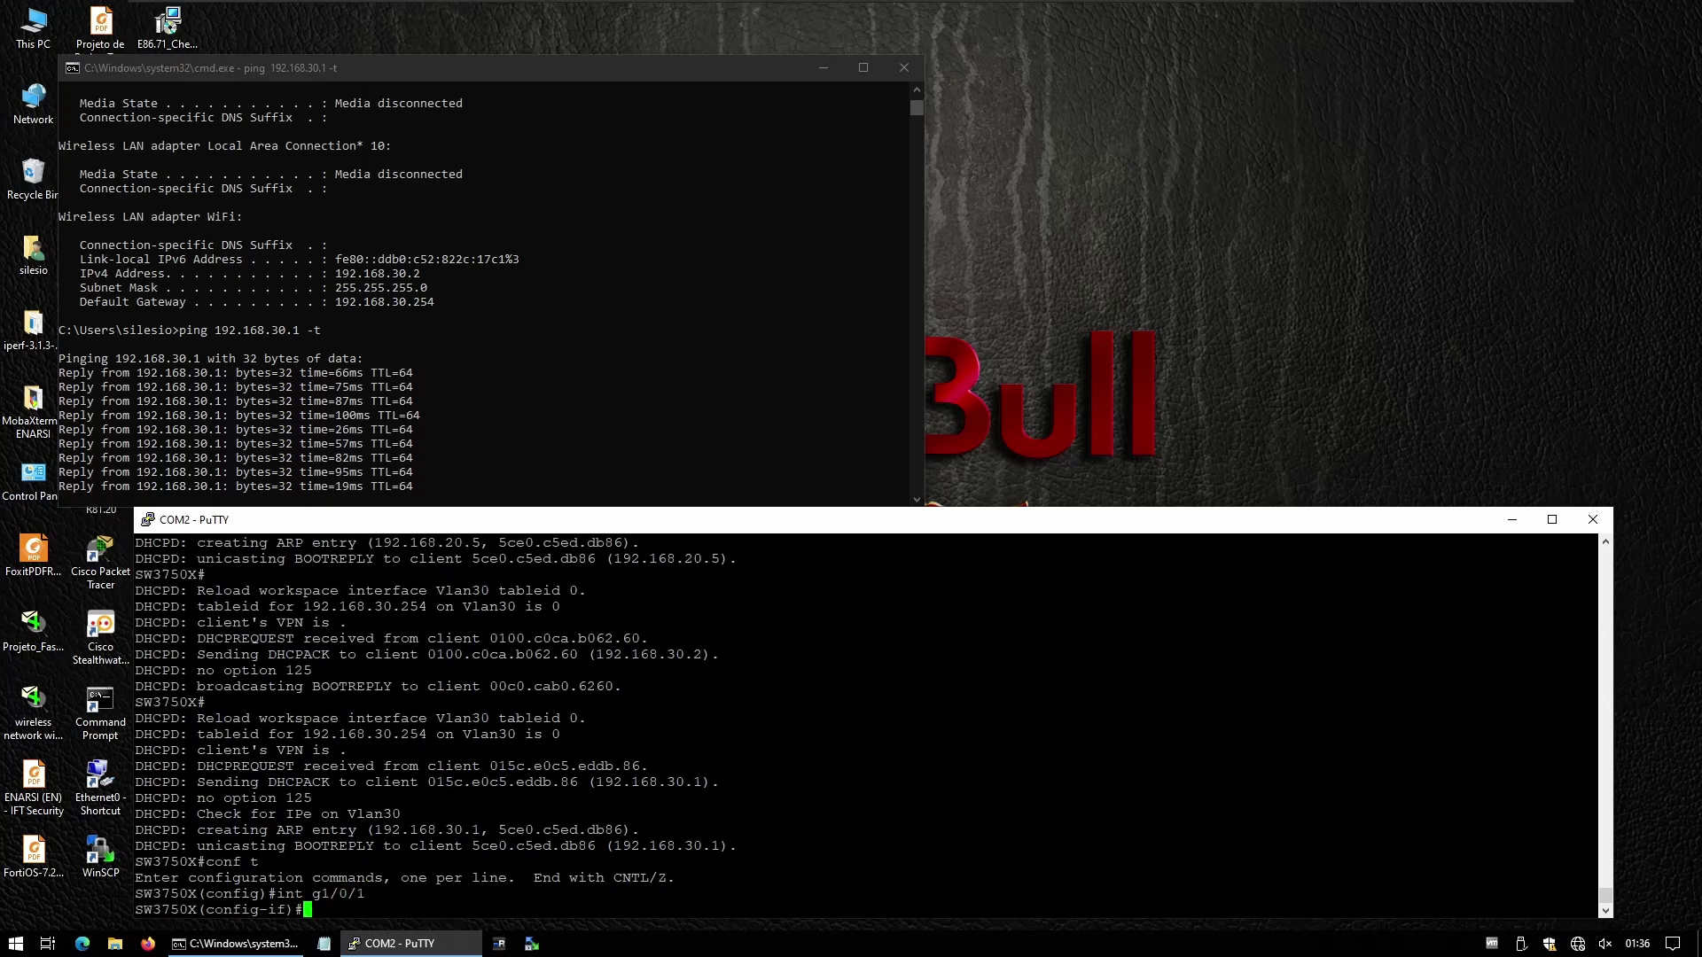
{"action": "type", "text": "shut"}
{"action": "key", "text": "Return"}
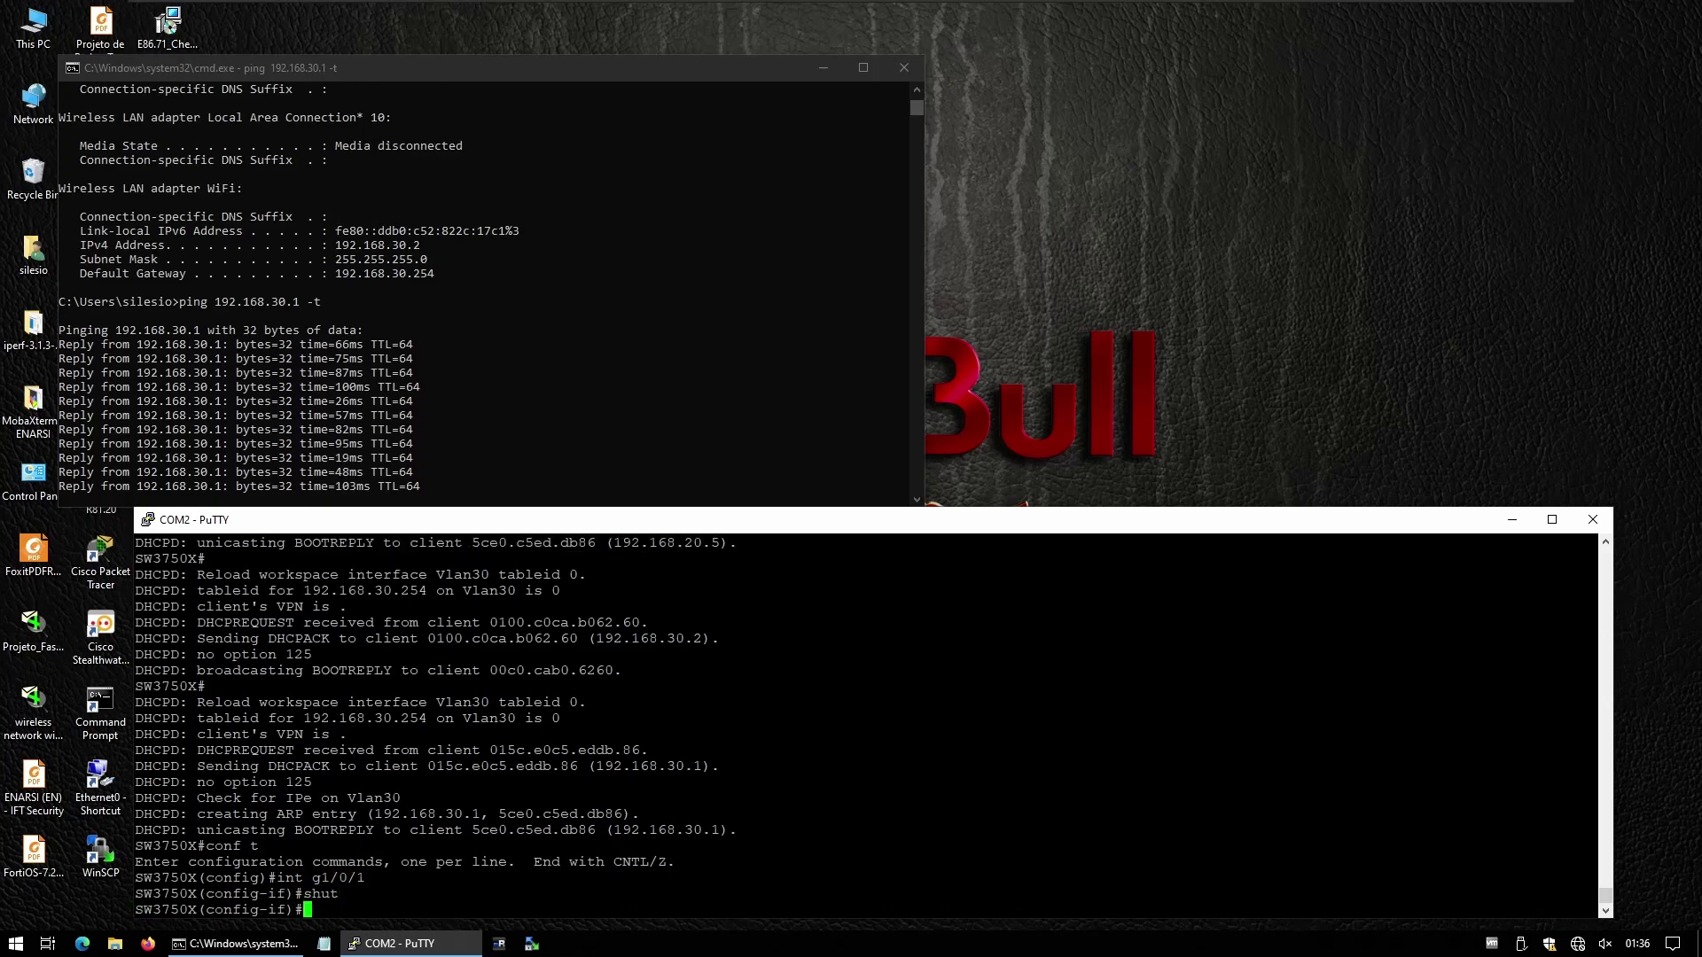